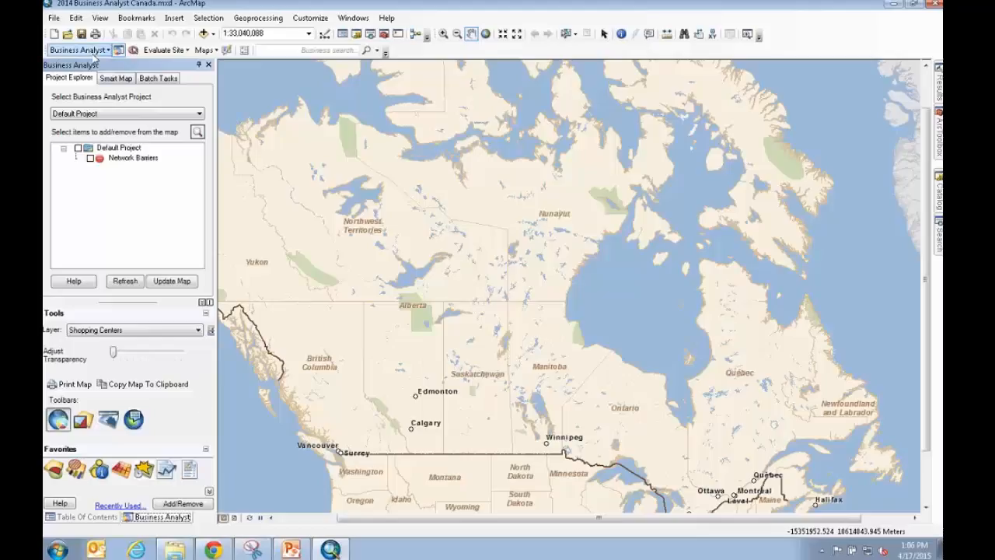
Step: Start a new study area defined by Census Metropolitan and Census Agglomeration Areas chosen from a list
click(52, 50)
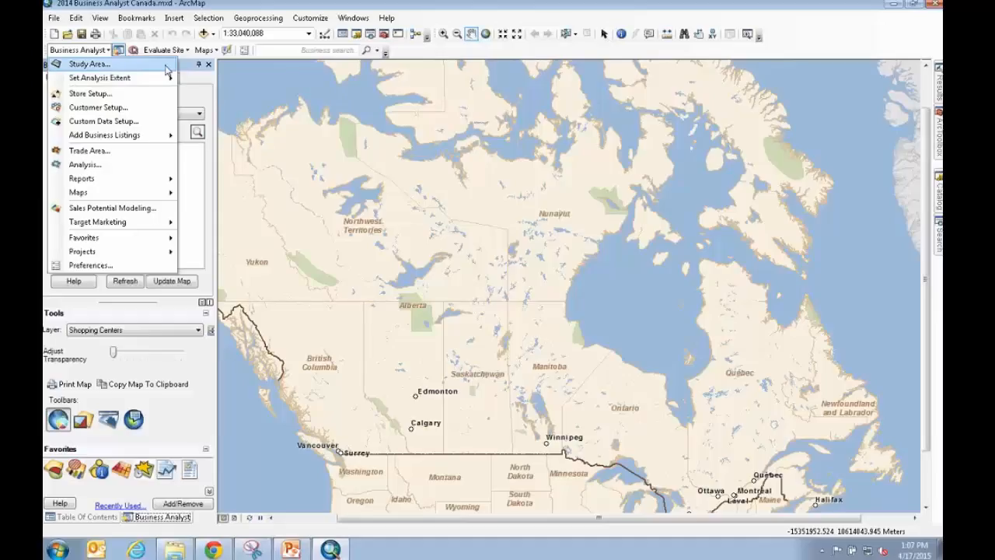
click(166, 67)
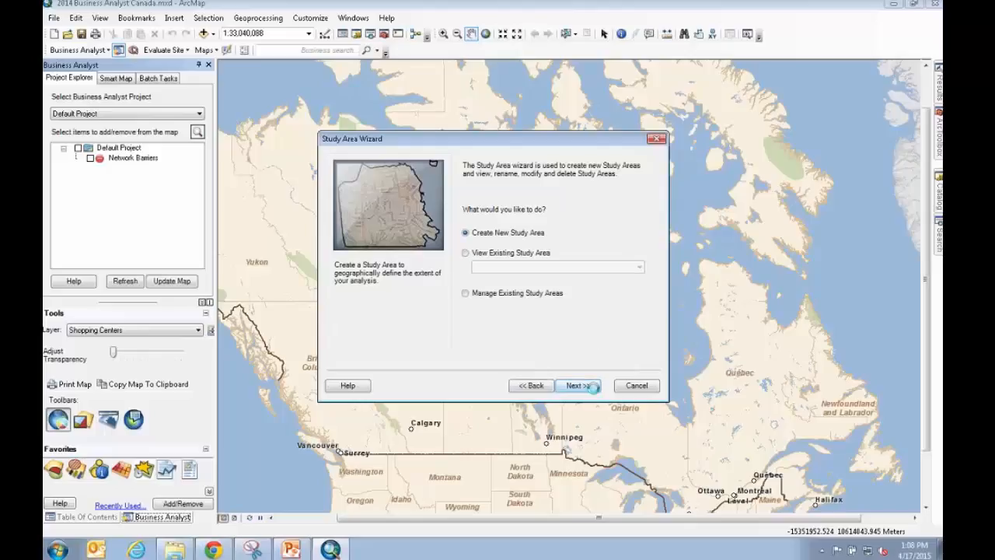
click(595, 386)
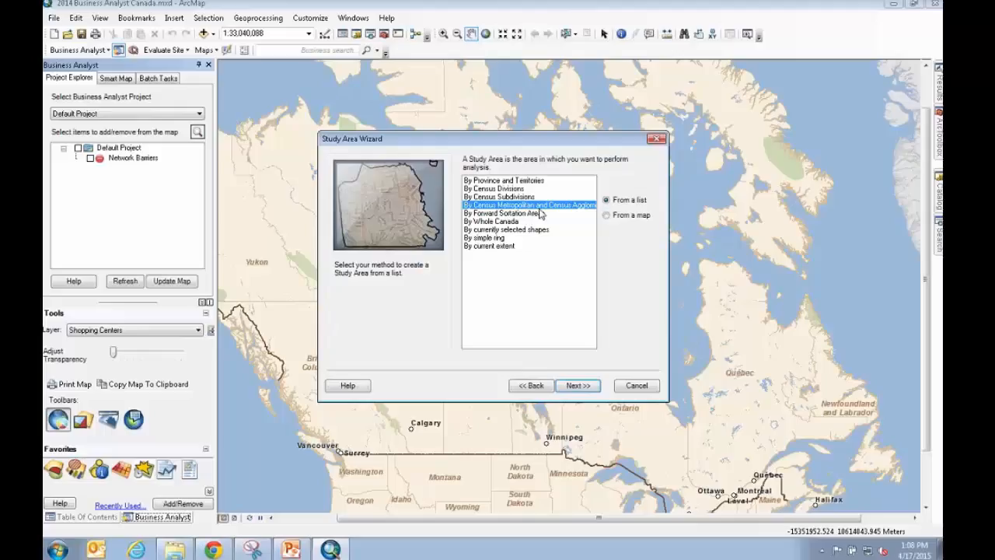
click(579, 388)
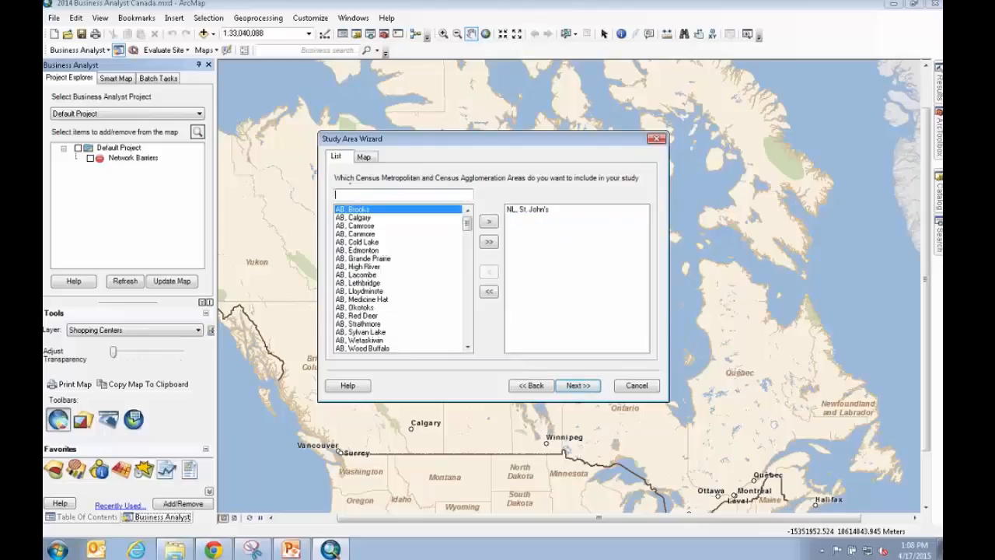
Step: Clear the areas already included in the study, filter the list by "st." and include NL, St. John's
click(489, 291)
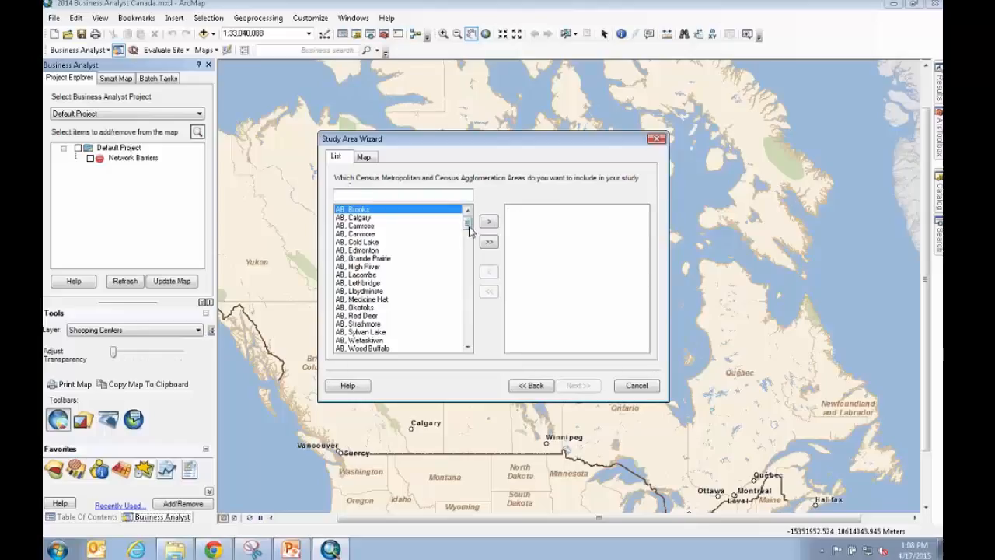
click(418, 193)
text(st)
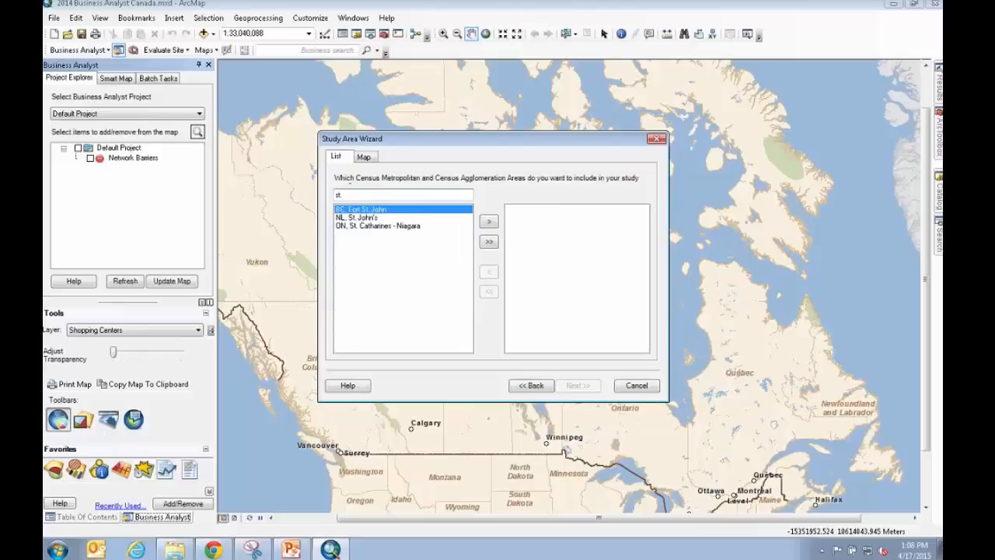
click(365, 217)
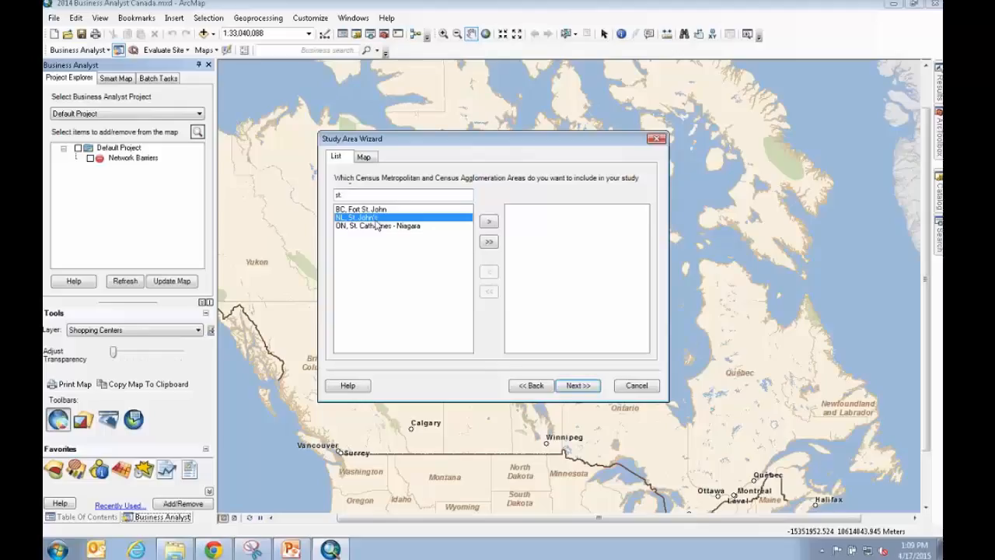
click(488, 221)
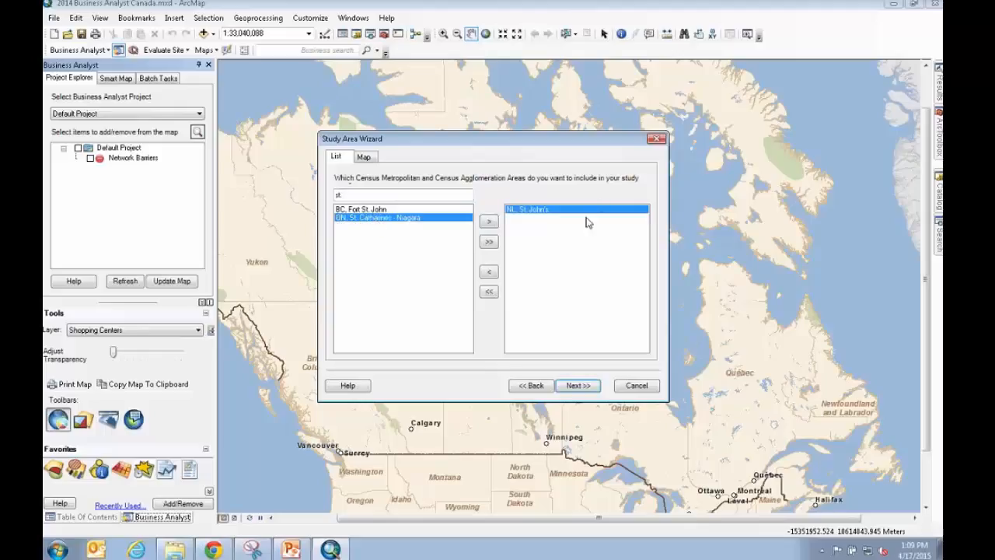
click(579, 386)
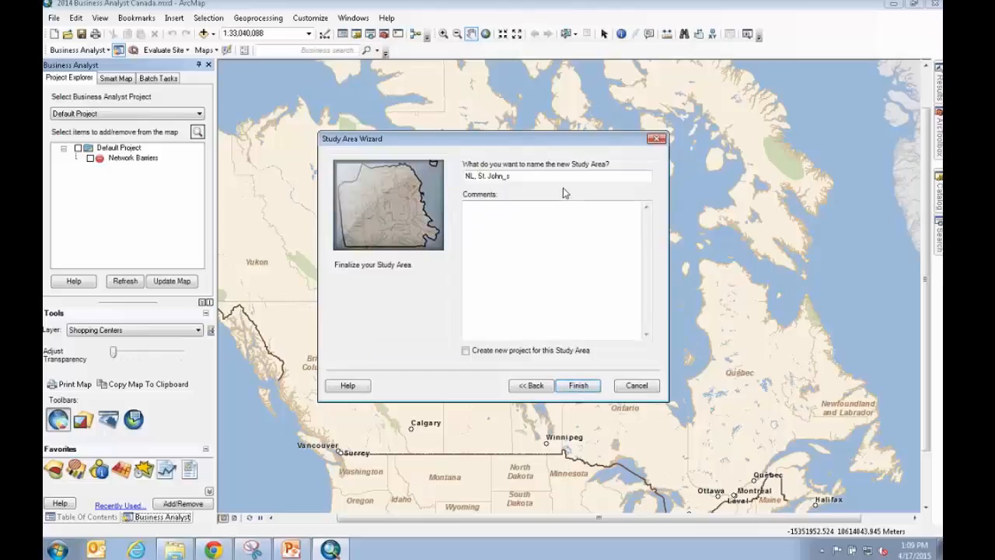
Step: Name the study area Webinar and create it together with a new project of its own
drag(536, 176, 447, 174)
text(W)
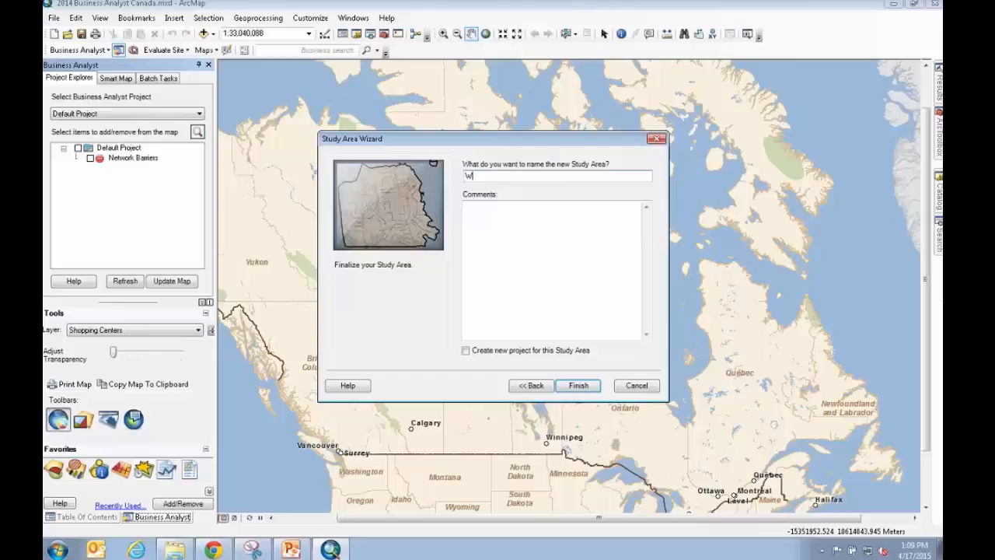
text(ebinar)
click(467, 351)
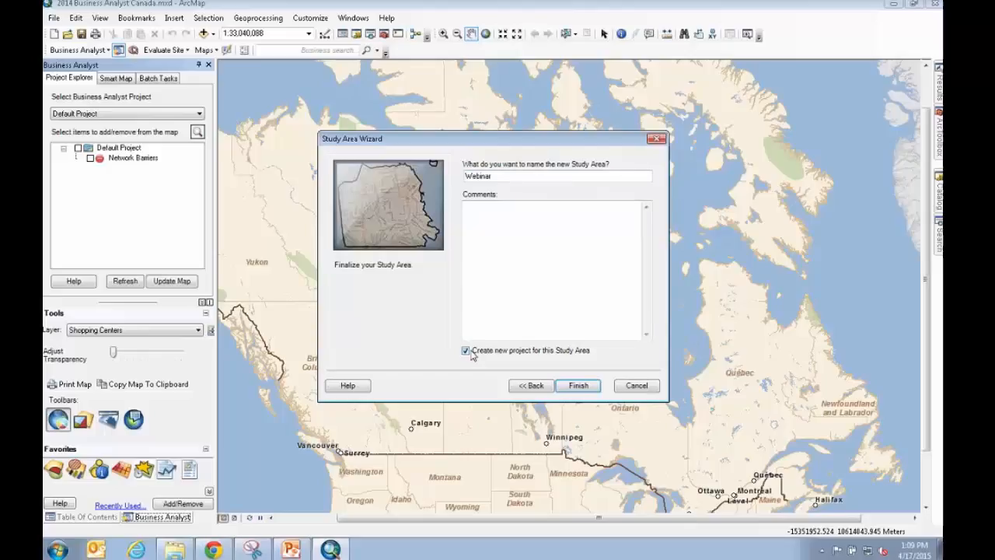
click(574, 386)
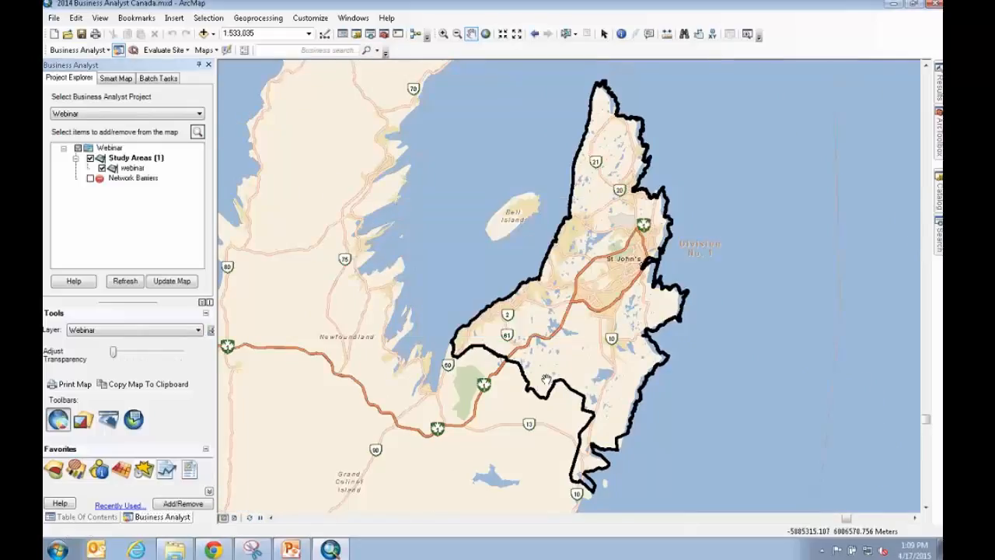
Step: Set up a new store layer from map-ready data on the computer, using the restaurants feature class in Webinar.gdb
scroll(631, 268, up, 1)
scroll(632, 268, up, 1)
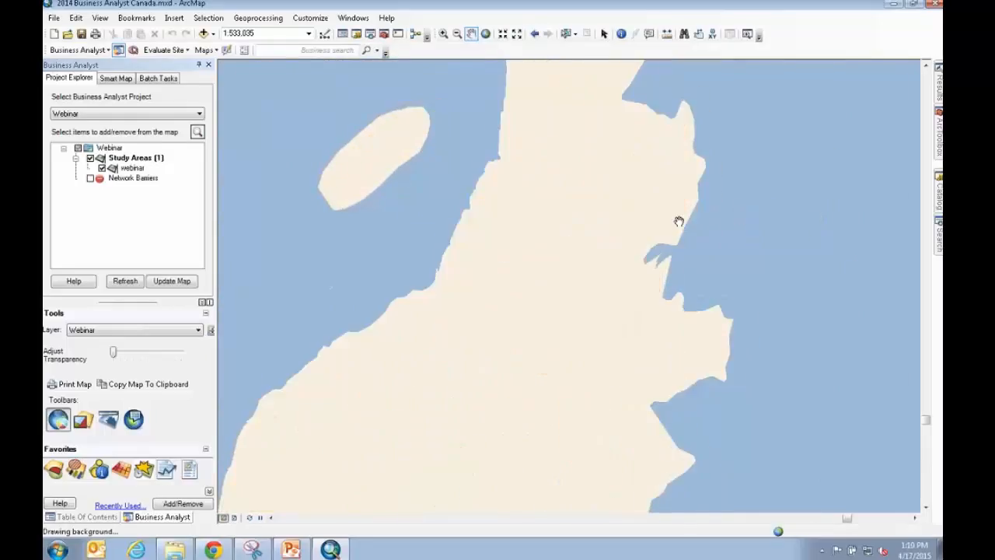
mouse_move(718, 211)
mouse_down()
mouse_move(691, 222)
mouse_move(697, 250)
mouse_up()
scroll(698, 250, up, 1)
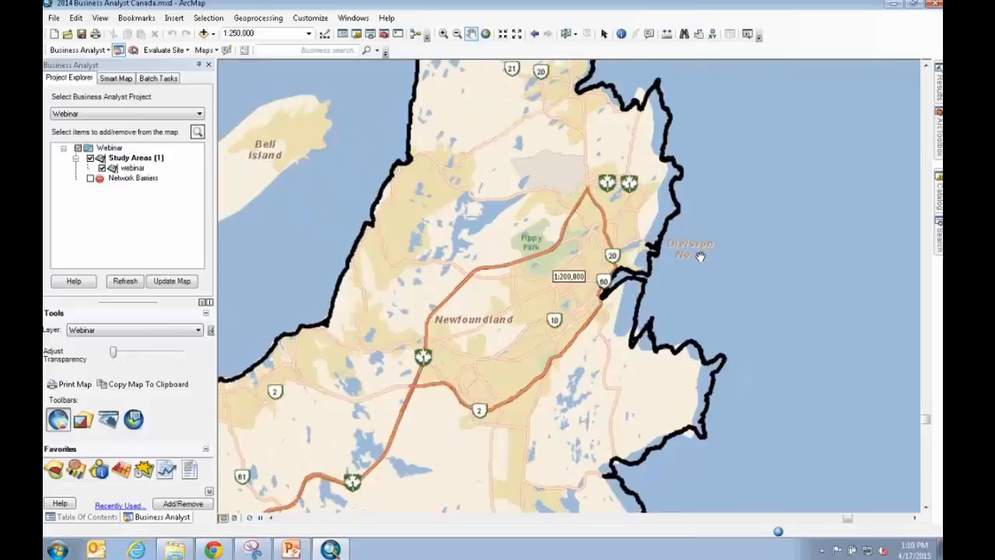
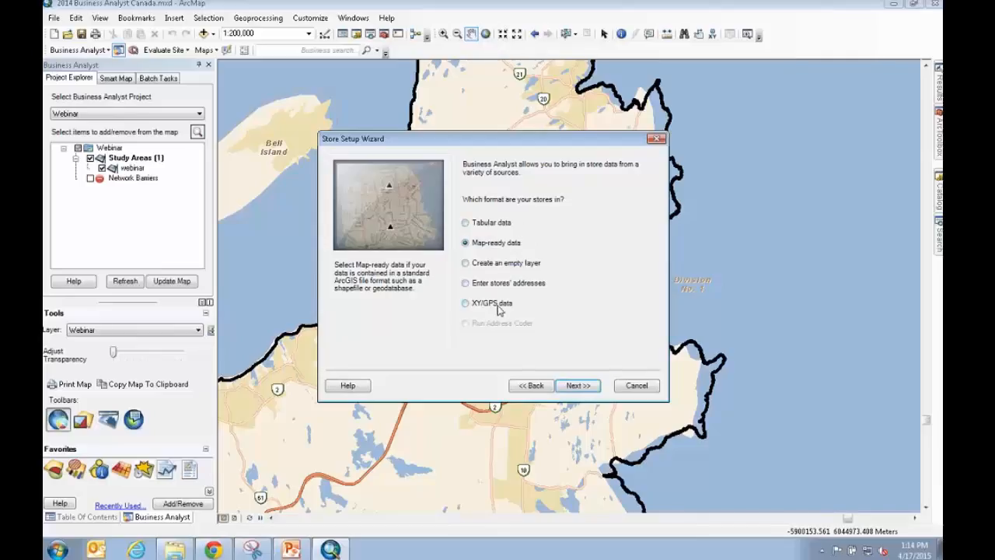
click(576, 387)
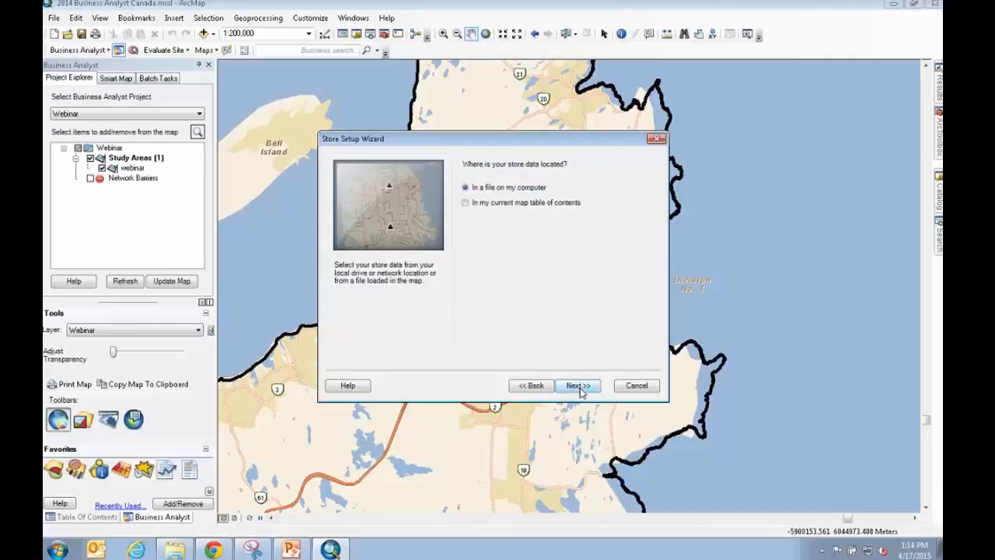
click(579, 388)
click(648, 177)
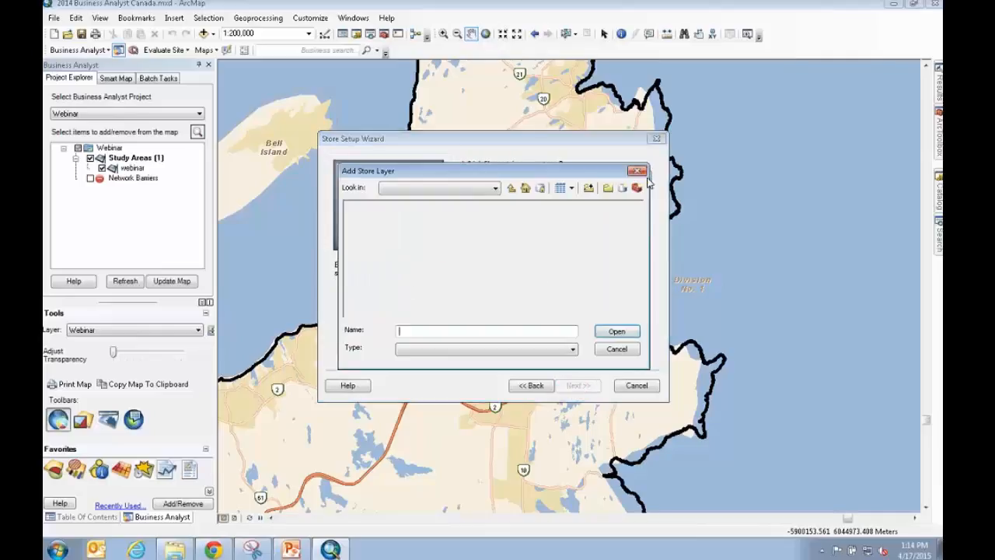
click(511, 188)
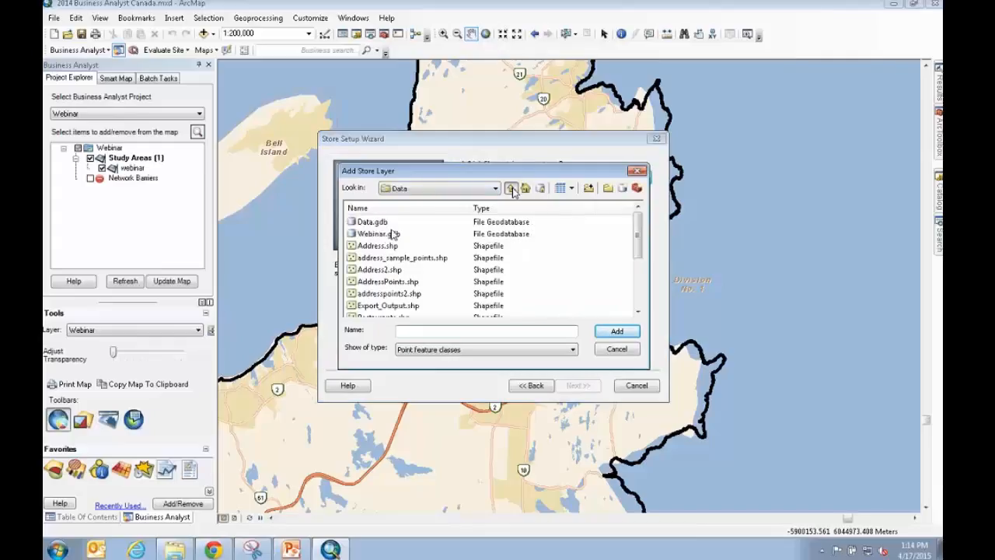
double_click(392, 233)
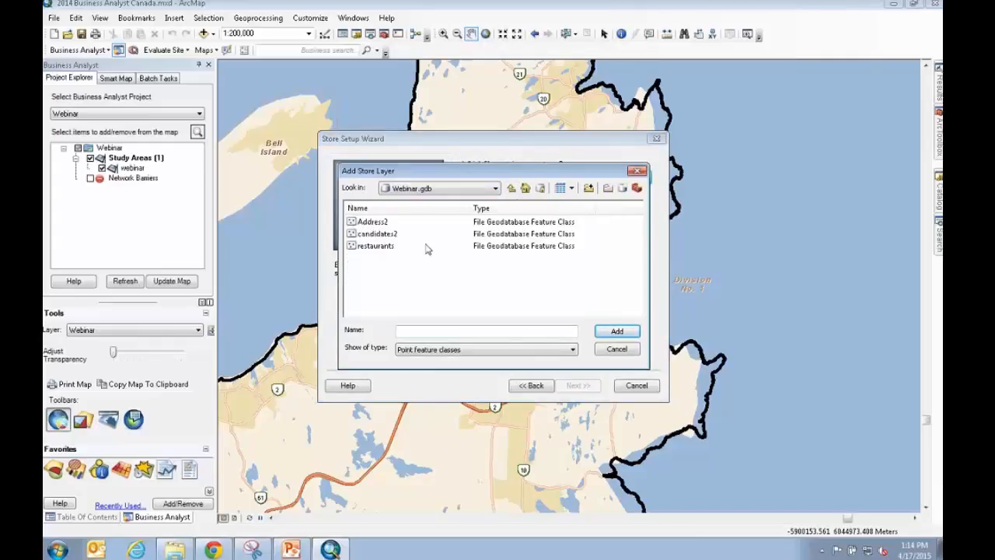
click(374, 247)
click(618, 332)
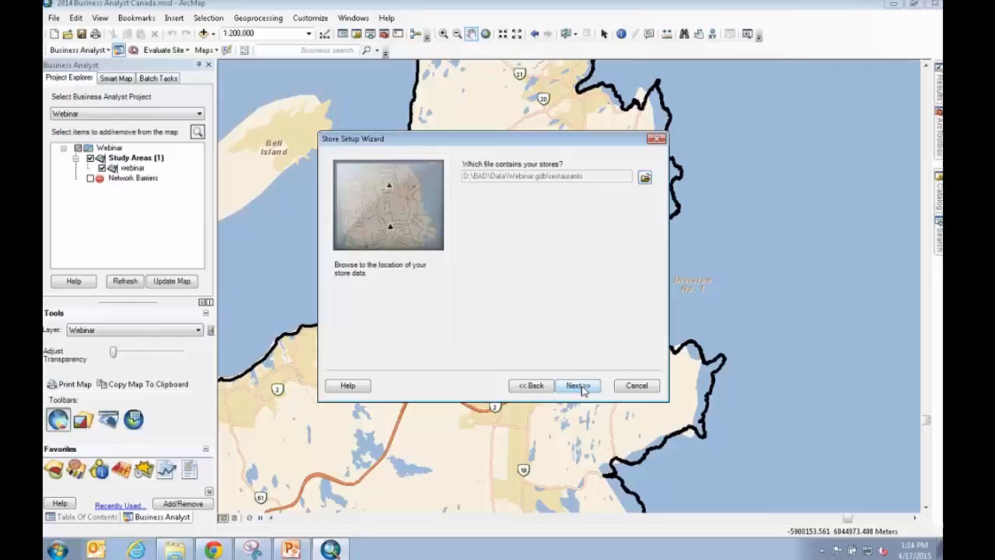
click(579, 386)
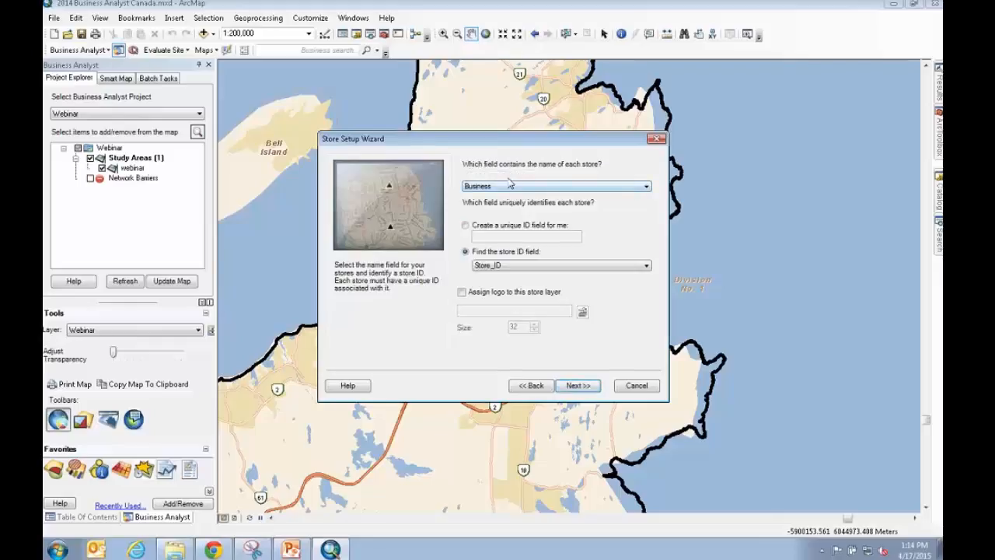
Step: Use Store_ID as the store name field and finish the store layer under the name restaurants
click(619, 190)
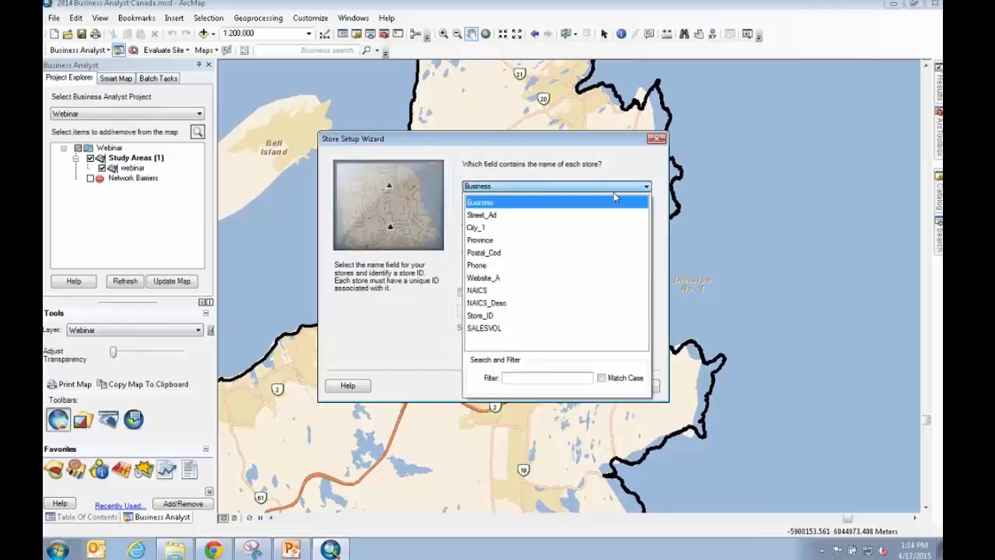
click(479, 315)
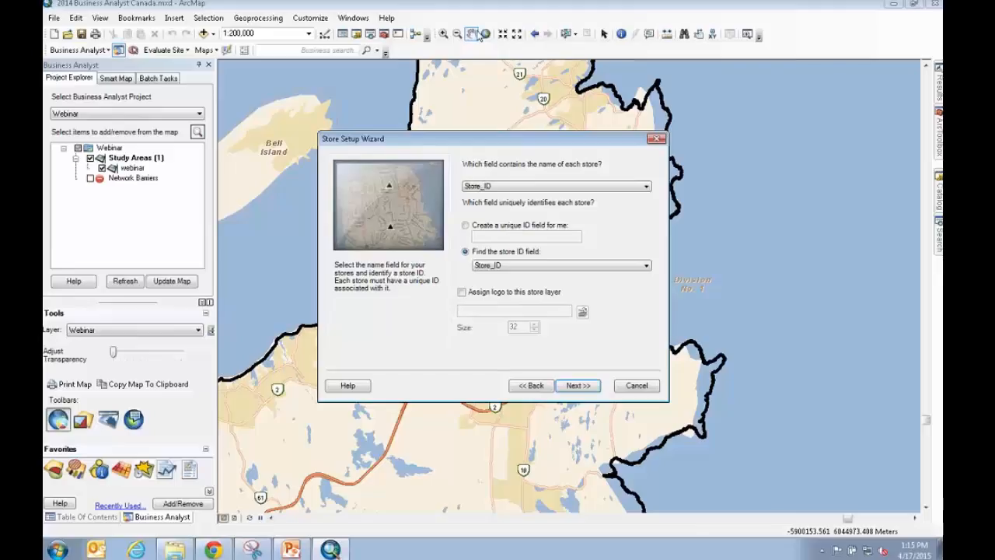
click(575, 384)
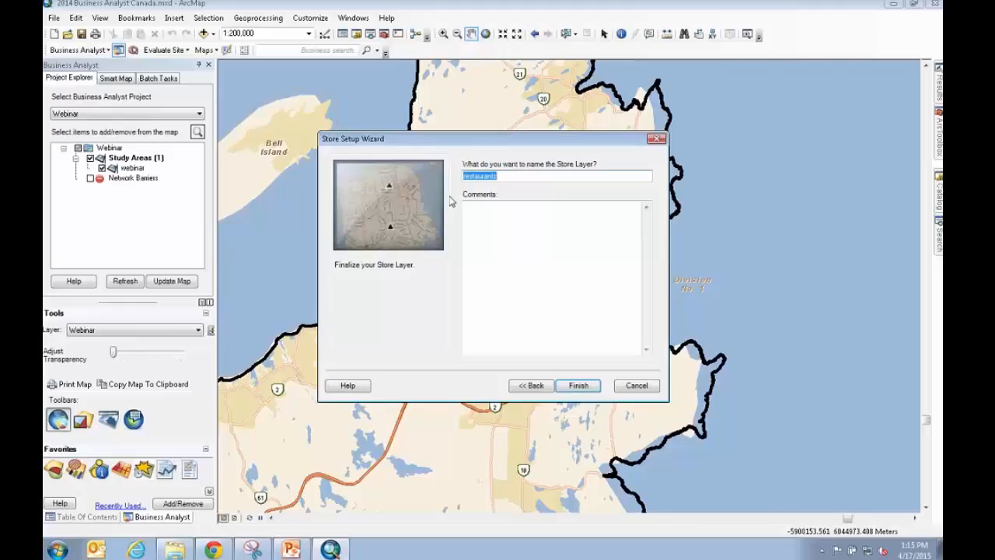
click(578, 385)
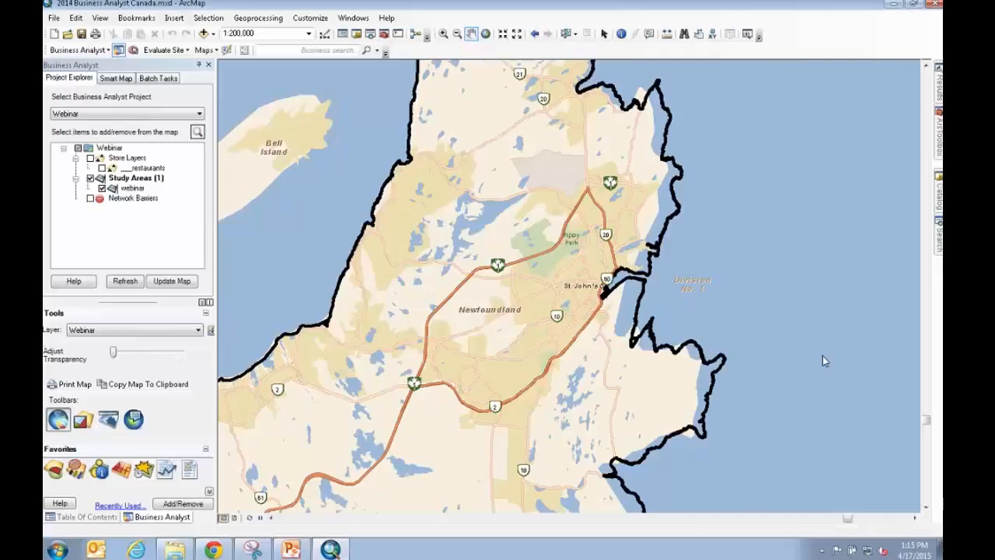
Step: Start a new customer layer and choose map-ready data as the format of its customers
scroll(822, 355, down, 4)
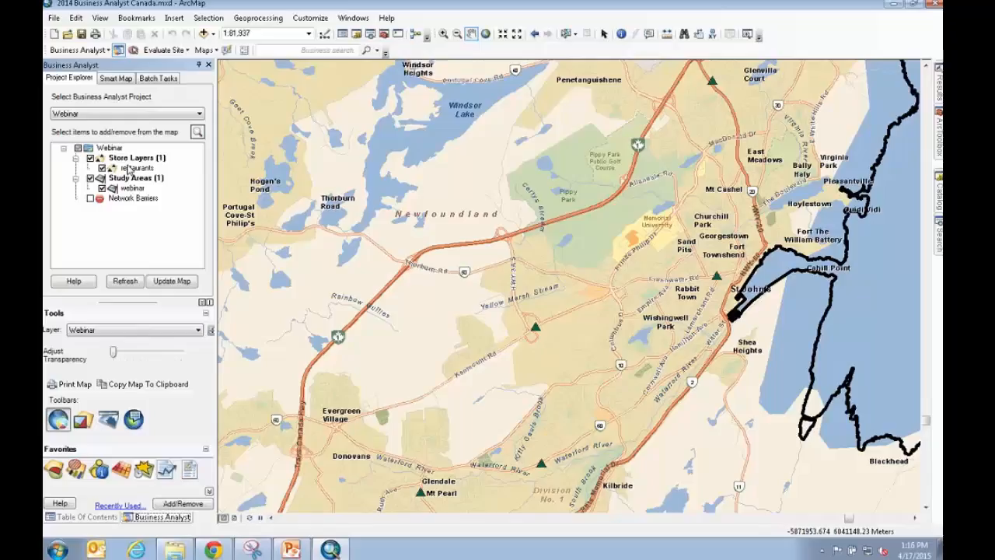
click(91, 52)
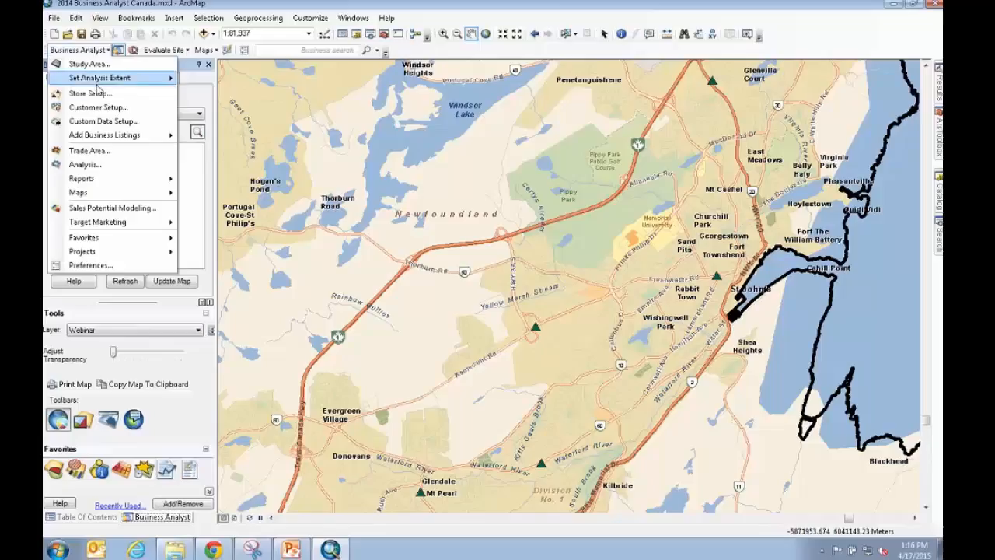
click(108, 108)
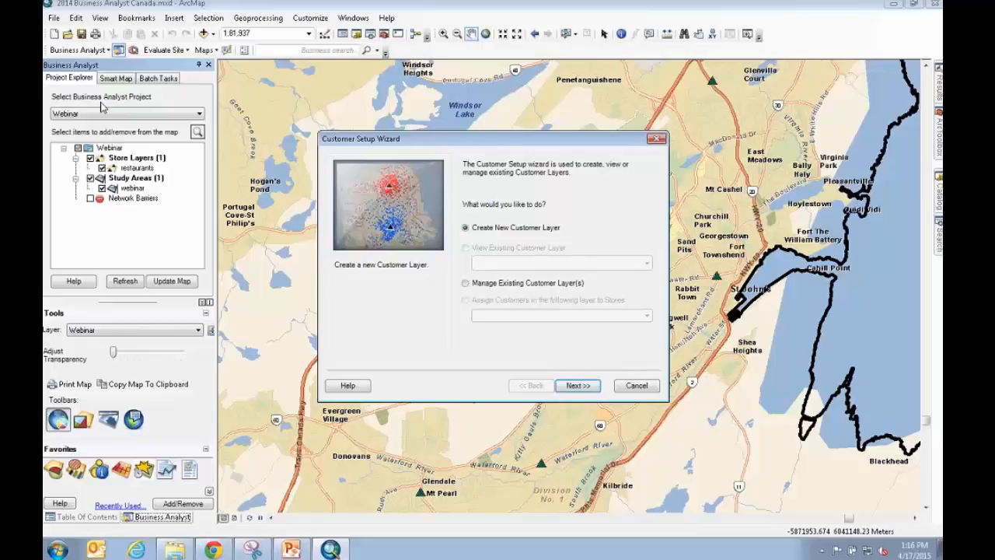
click(575, 386)
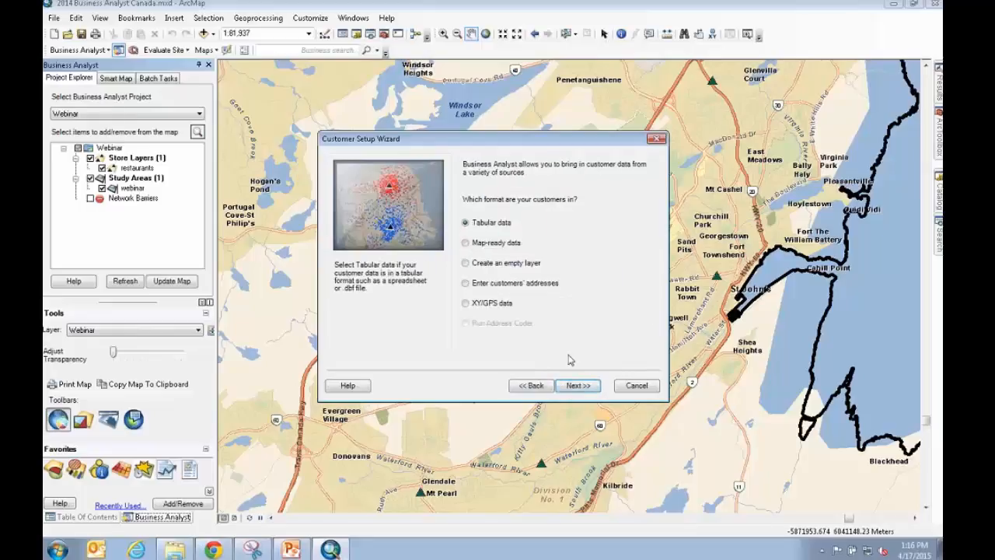
click(465, 242)
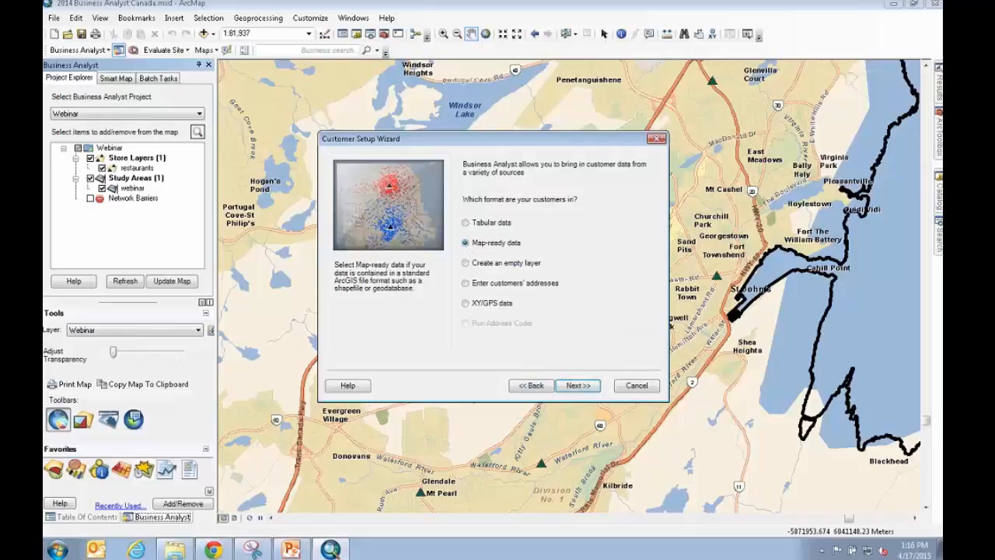
click(578, 385)
click(578, 386)
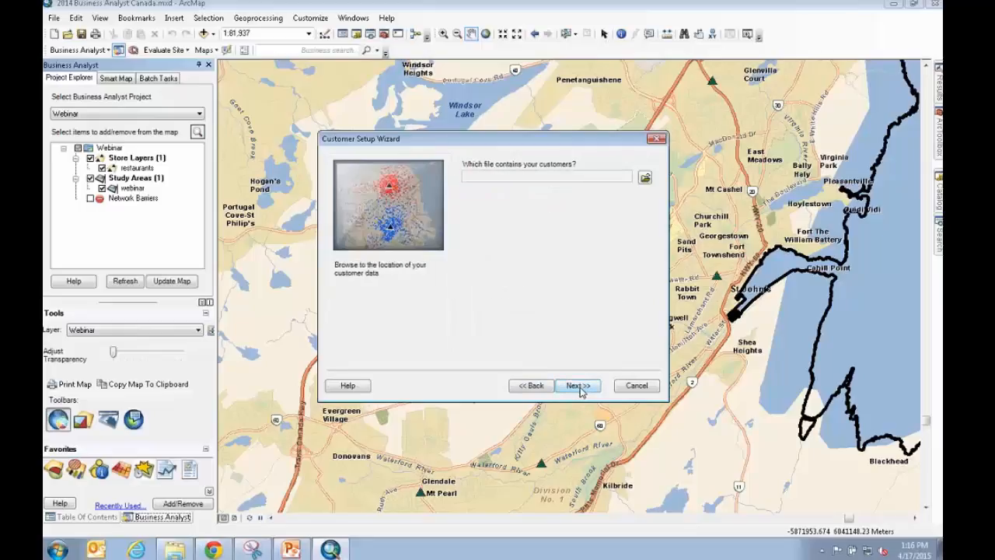
Step: Load the Address2 feature class from Webinar.gdb as the file containing the customers
click(646, 184)
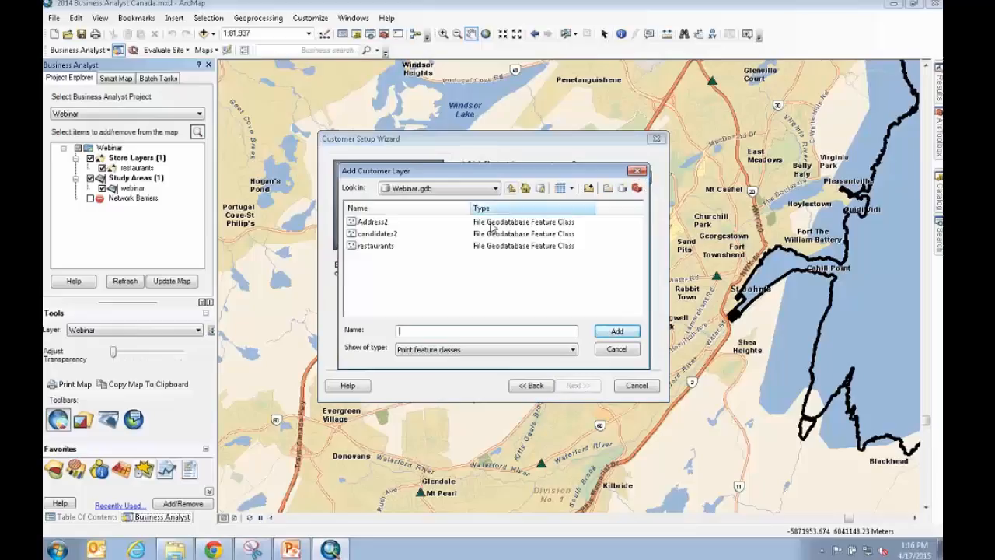
click(362, 223)
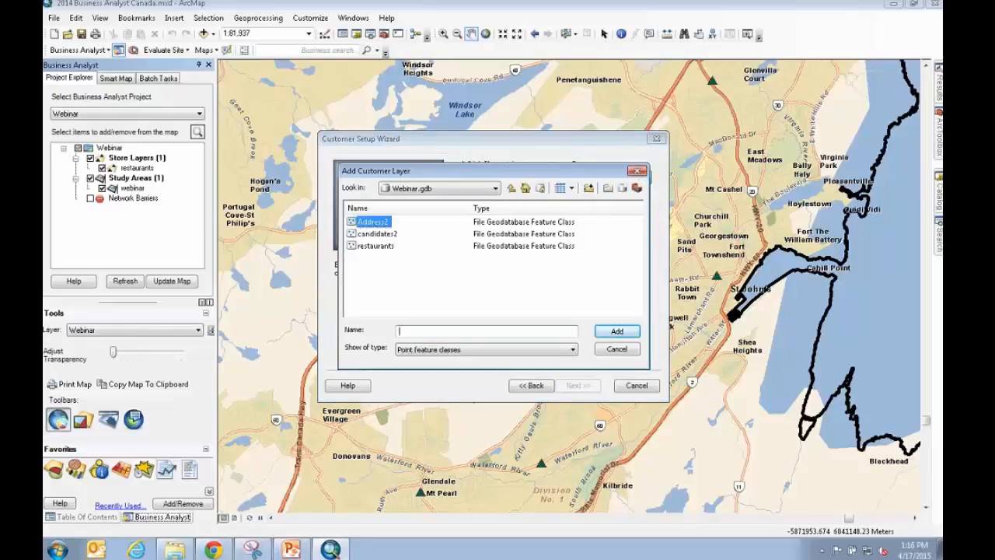
click(610, 332)
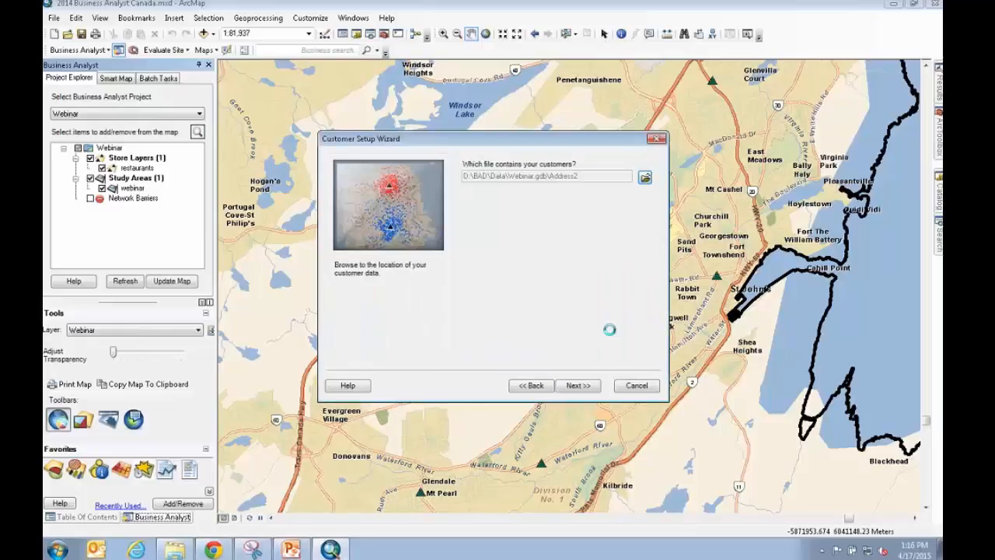
click(577, 385)
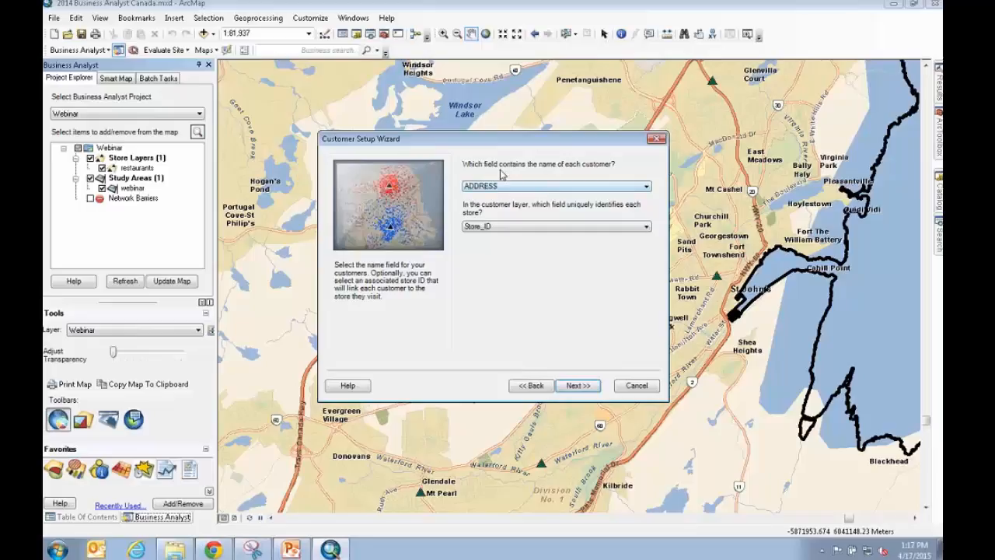
Step: Keep ADDRESS as the customer name field and Store_ID as the store identifier, and finish the customer layer under the name Customers
click(577, 384)
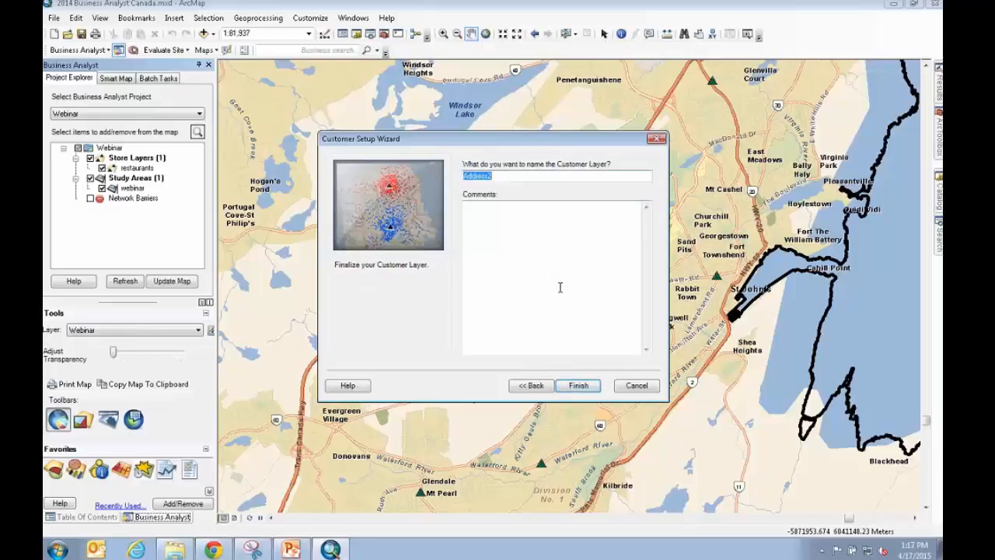
text(Customers)
click(584, 386)
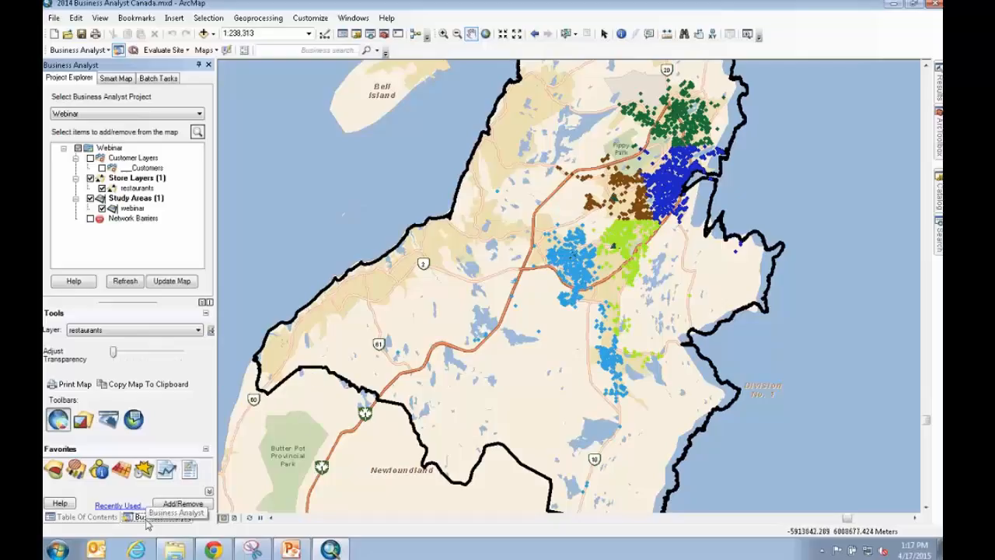
Step: Change the restaurants layer's symbol to Ches's logo and move the layer above Customers in the drawing order
click(103, 519)
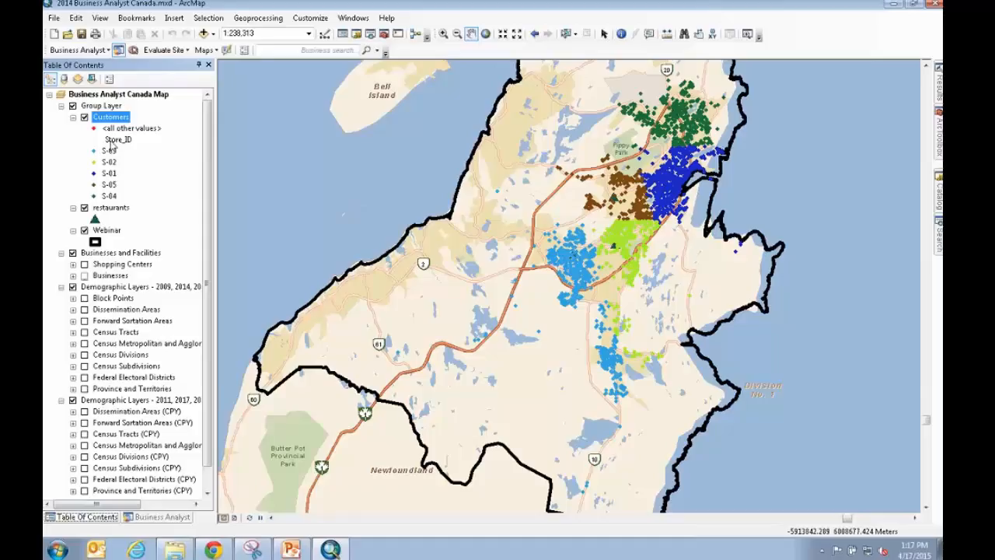
double_click(94, 220)
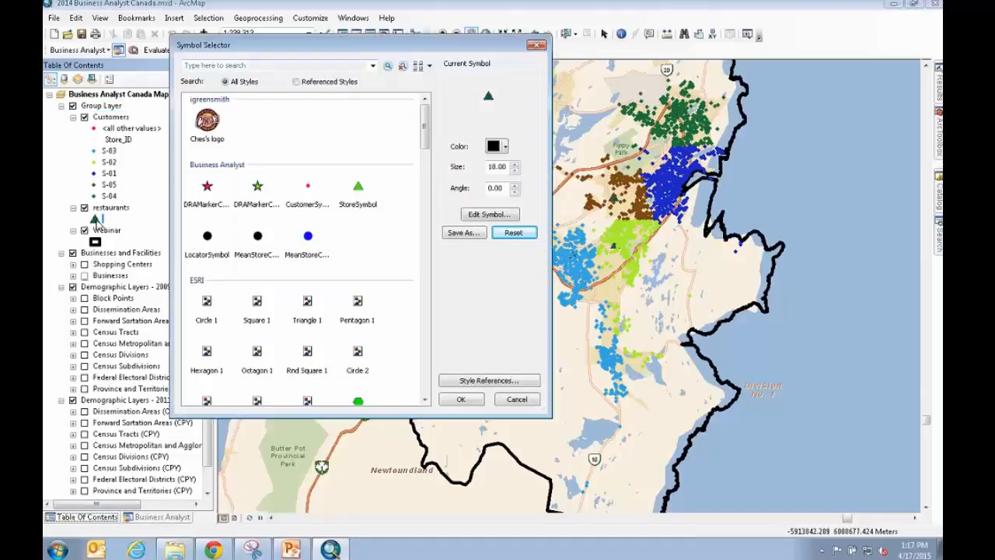
click(207, 121)
click(461, 399)
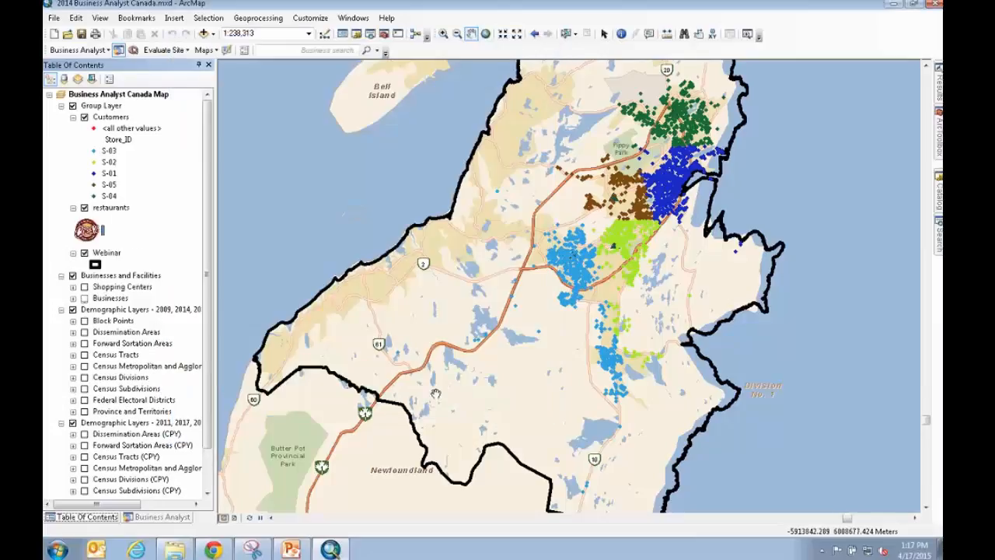
click(107, 207)
drag(110, 208, 110, 113)
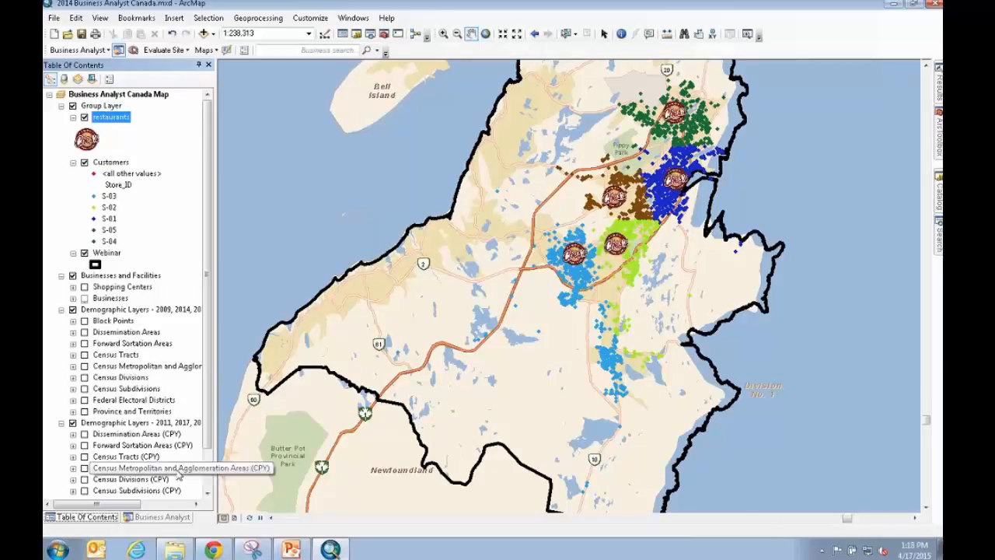
Step: Hide the Customers layer, zoom the map to the extent of the restaurants layer and refresh the view
click(161, 517)
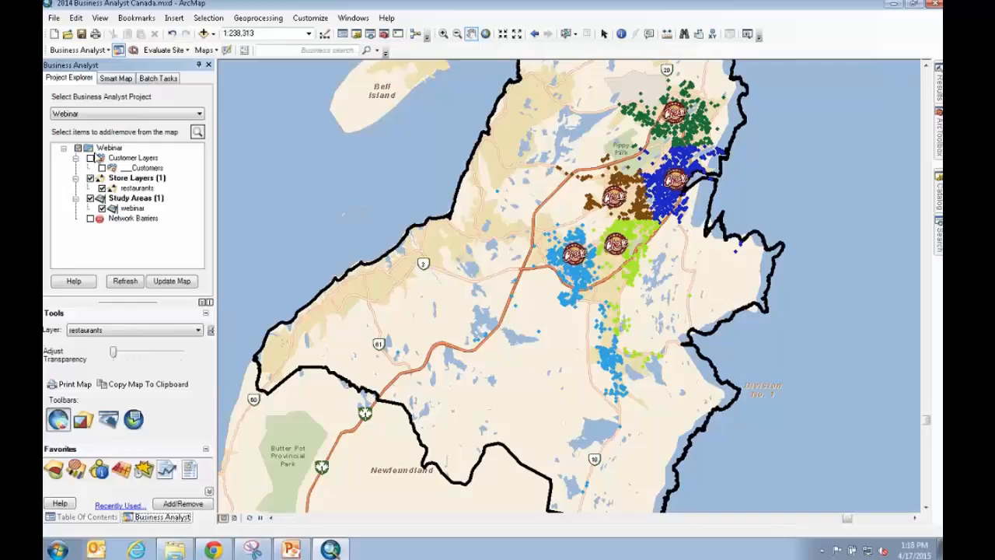
click(87, 517)
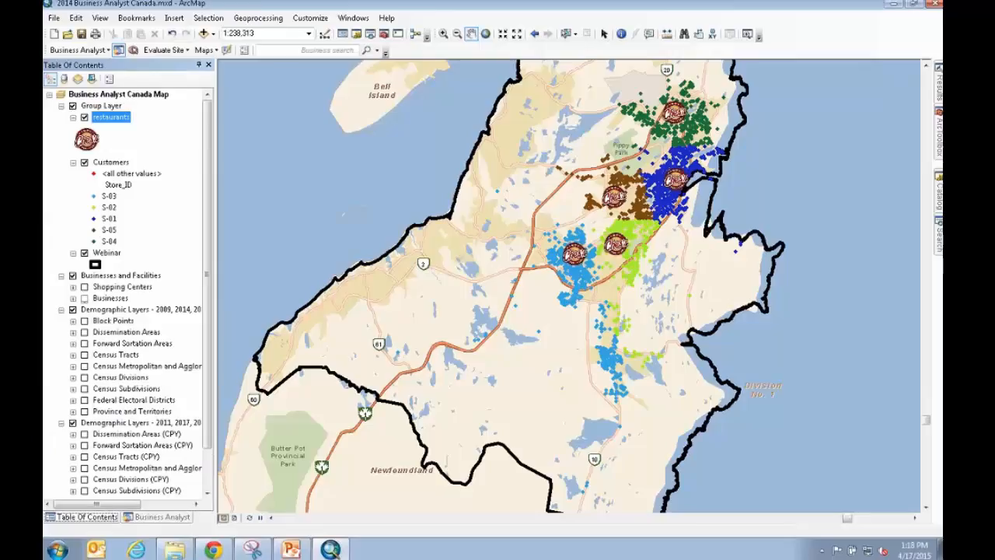
click(84, 163)
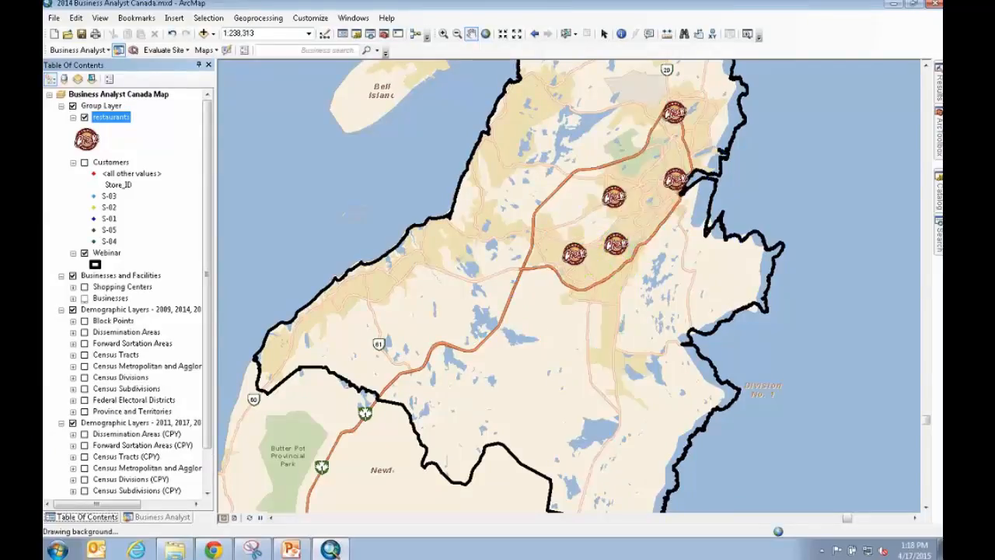
right_click(126, 118)
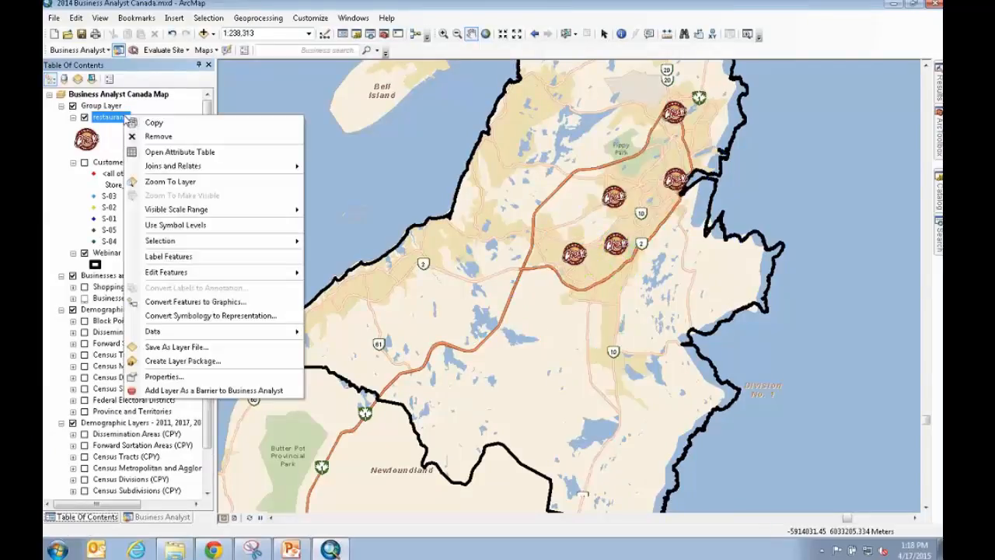
click(171, 181)
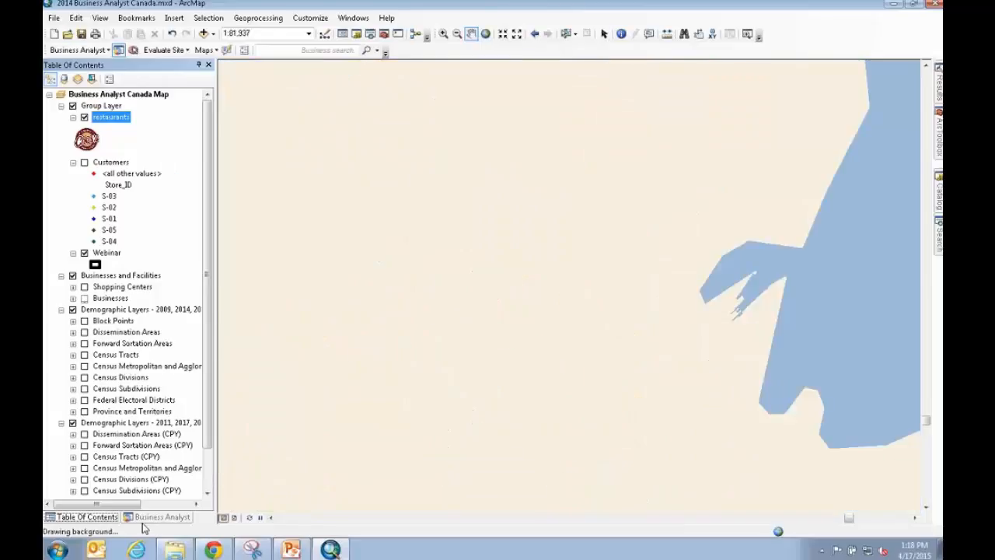
click(147, 518)
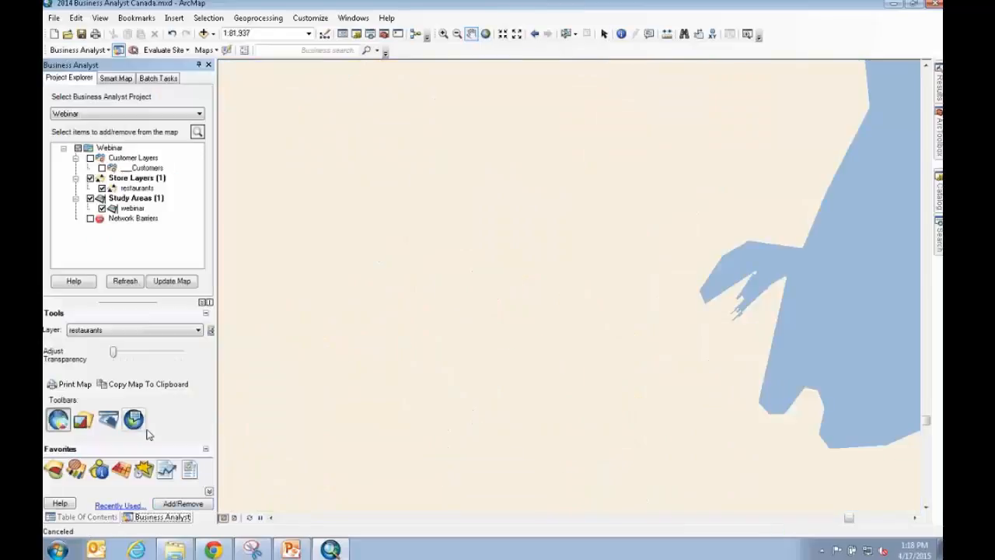
click(248, 520)
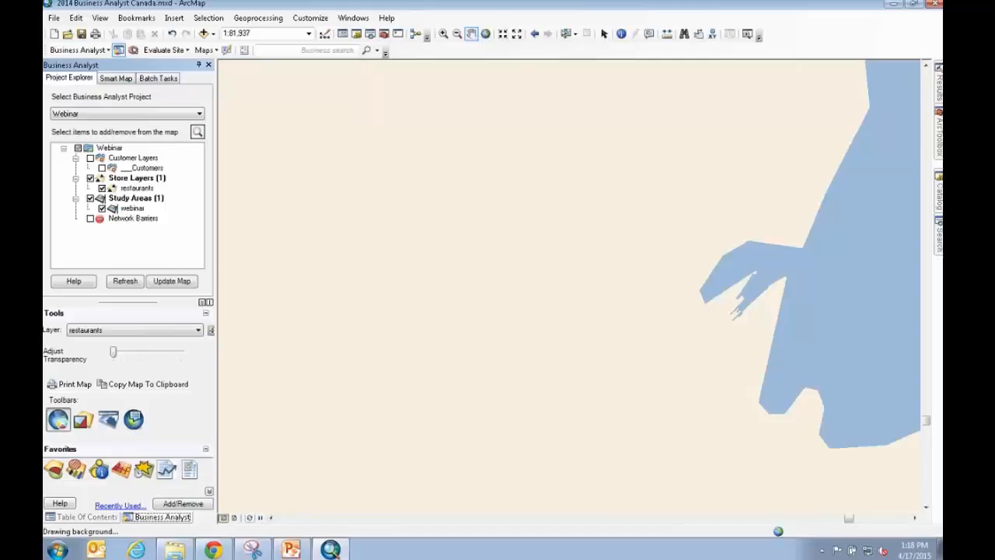
Step: Start a business listings search in the classic view and name its layer Competition
click(66, 51)
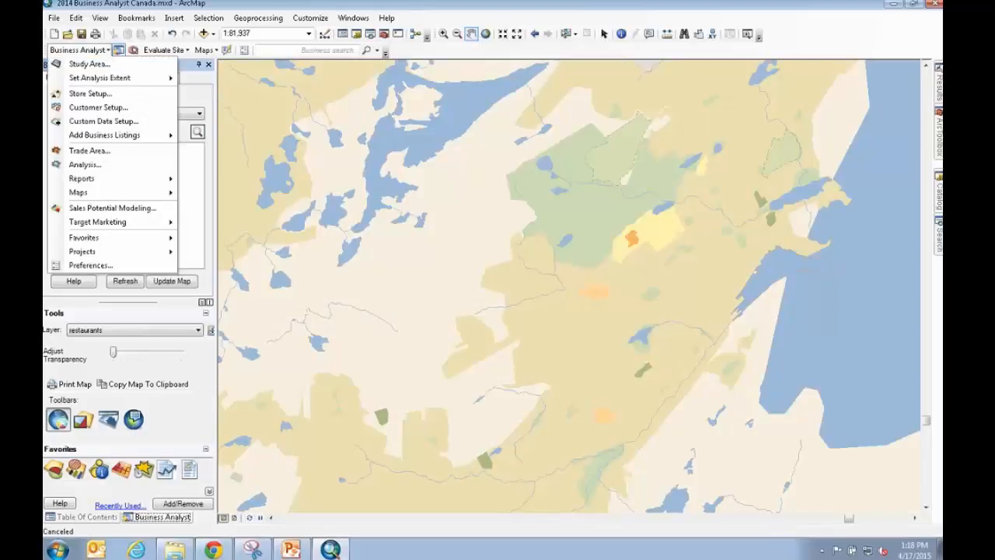
mouse_move(89, 137)
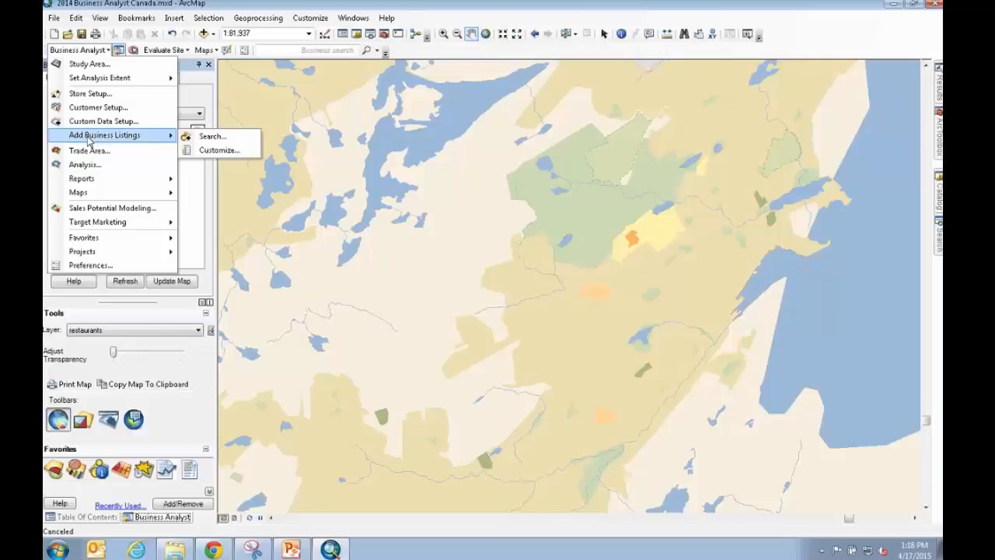
click(225, 137)
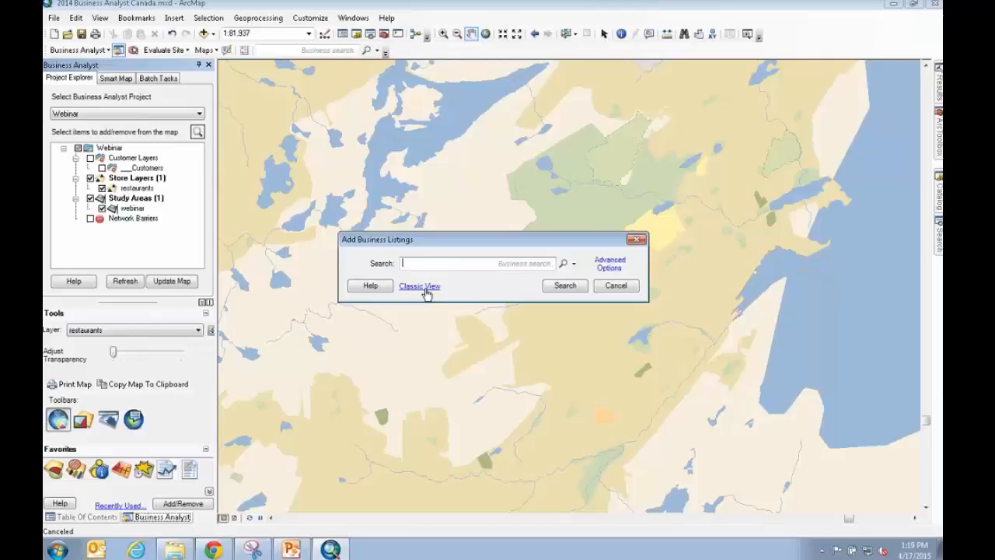
click(425, 287)
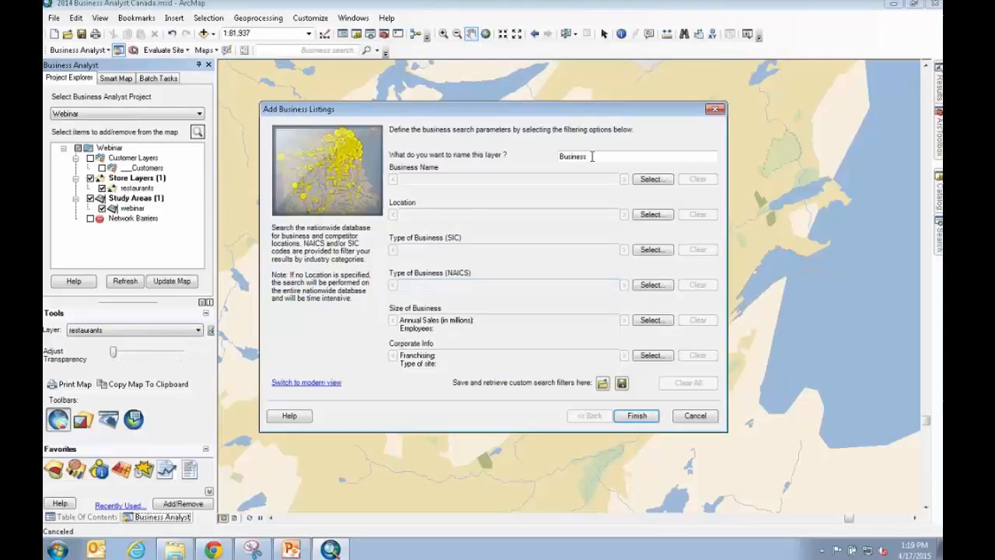
drag(592, 156, 563, 155)
text(Com)
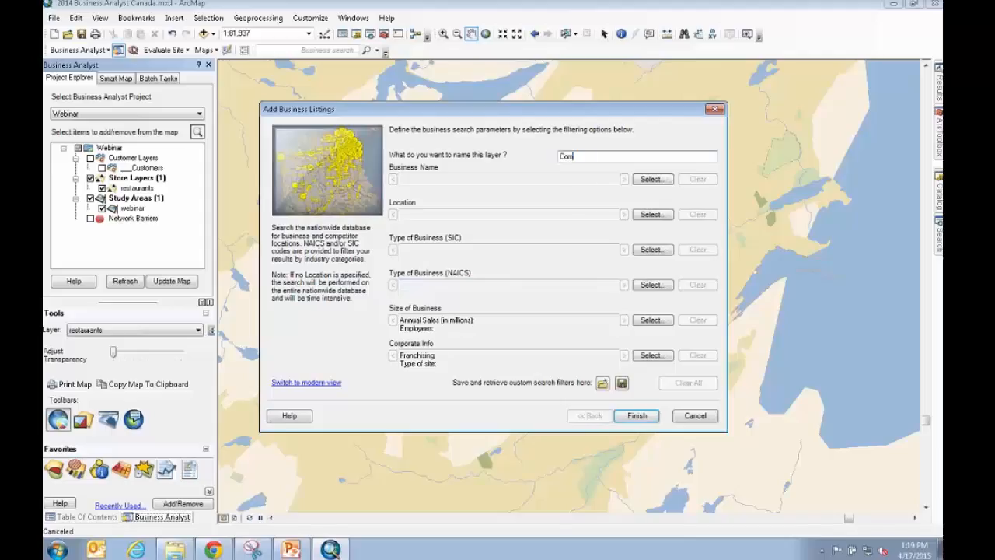
text(petition)
Step: Open the location criteria of the business search and look up "st. john" among the cities
click(644, 215)
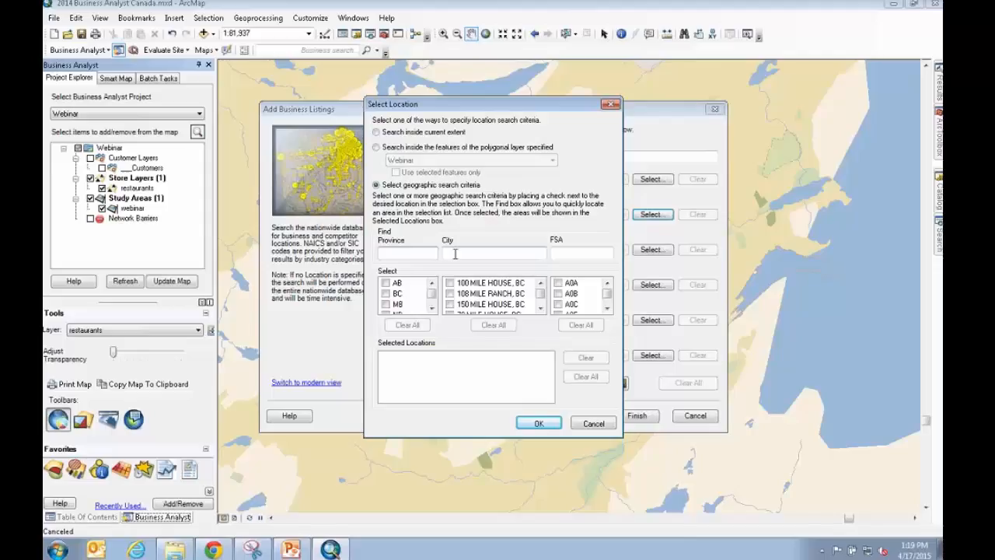
click(455, 253)
text(st)
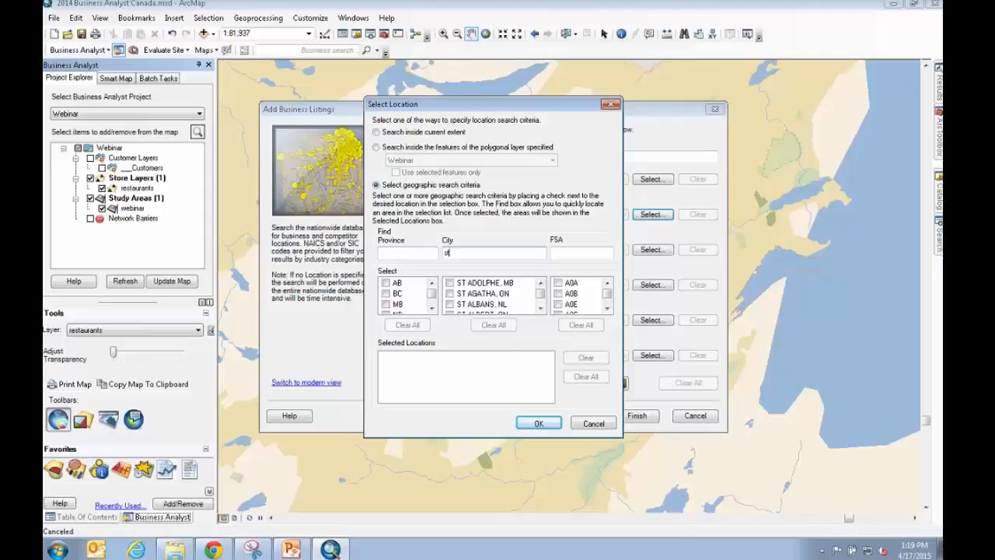
text(. j)
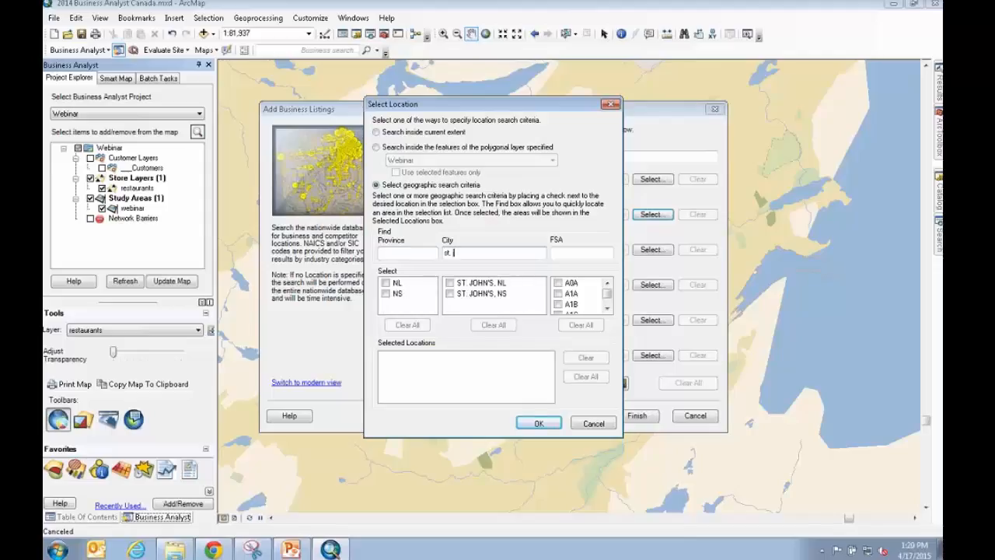
text(ohn)
Step: Restrict the location of the business search to the current map extent
click(377, 132)
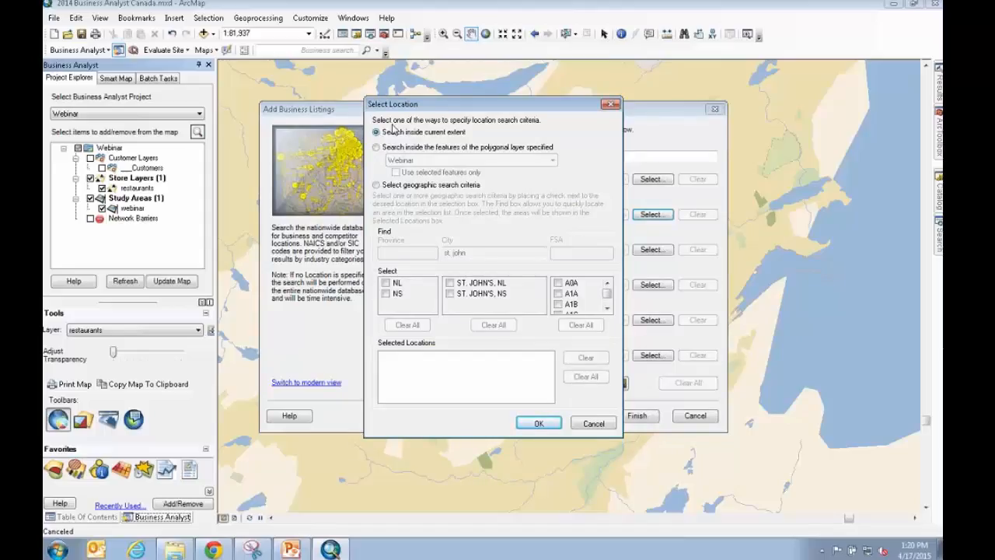
drag(431, 98, 431, 87)
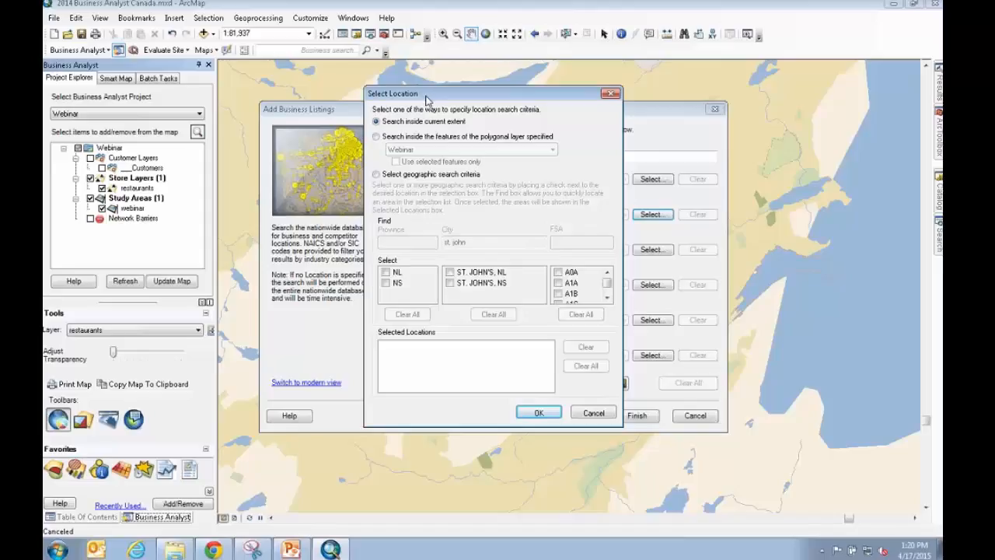
click(540, 412)
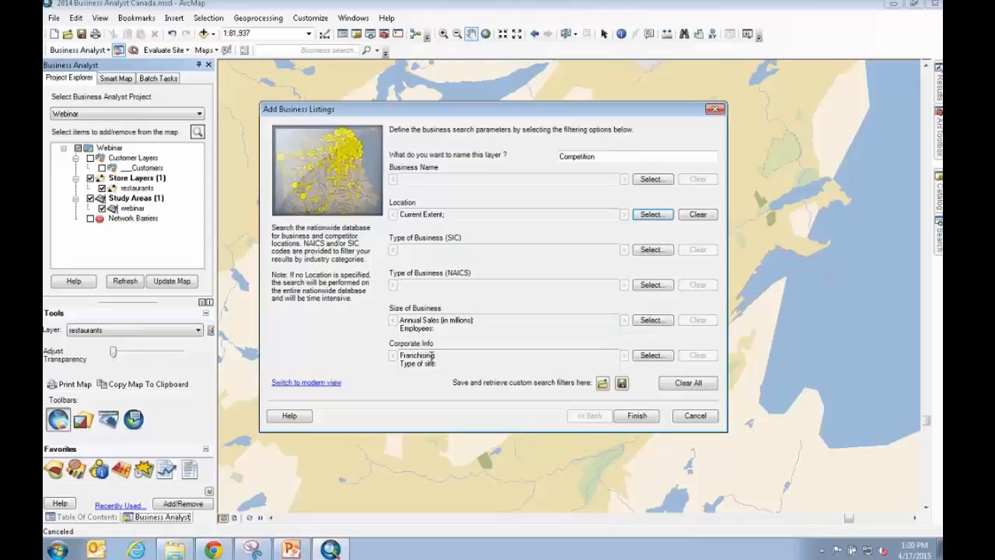
Step: Look up SIC code 5812, choose 58120000 Eating Places as the business type, and run the search to create the Competition layer
click(649, 252)
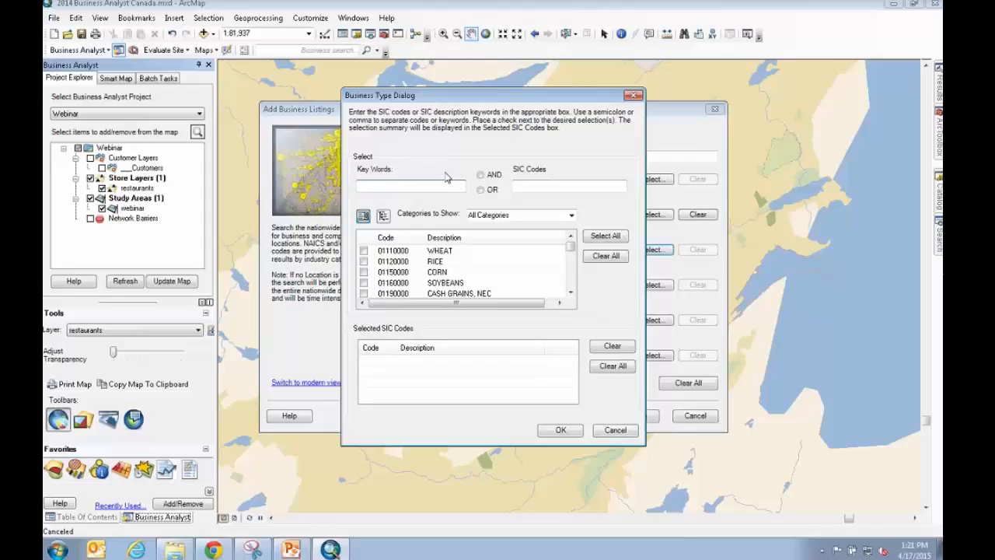
click(528, 187)
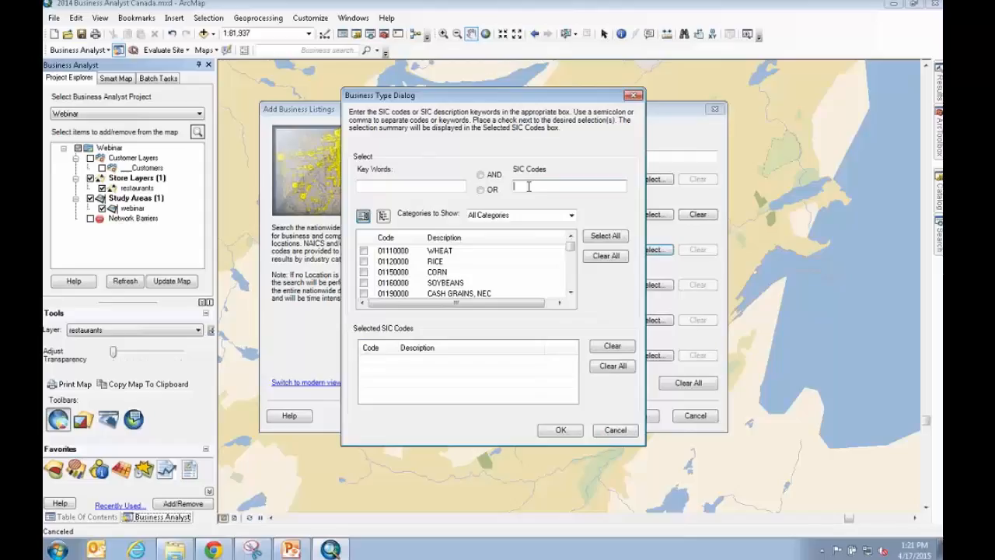
text(5812)
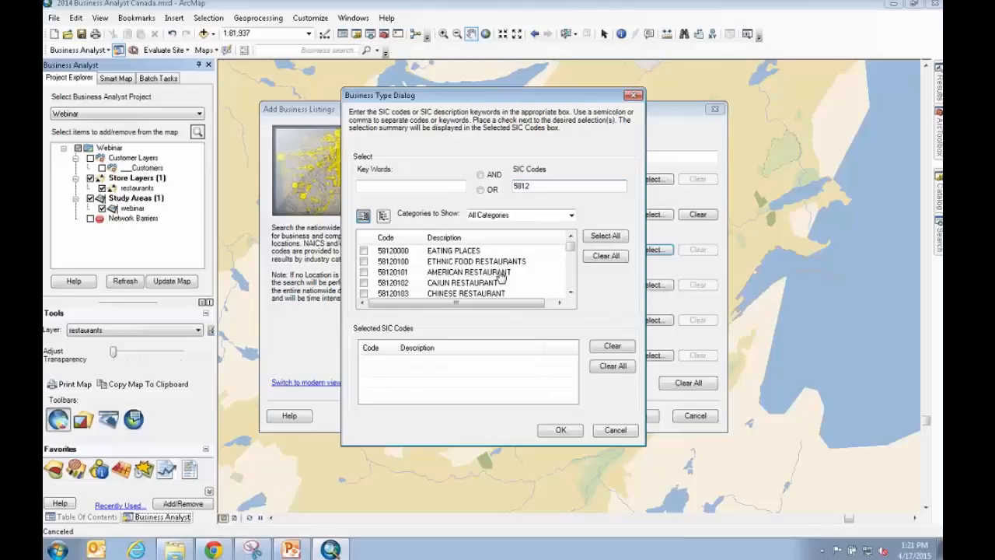
click(570, 292)
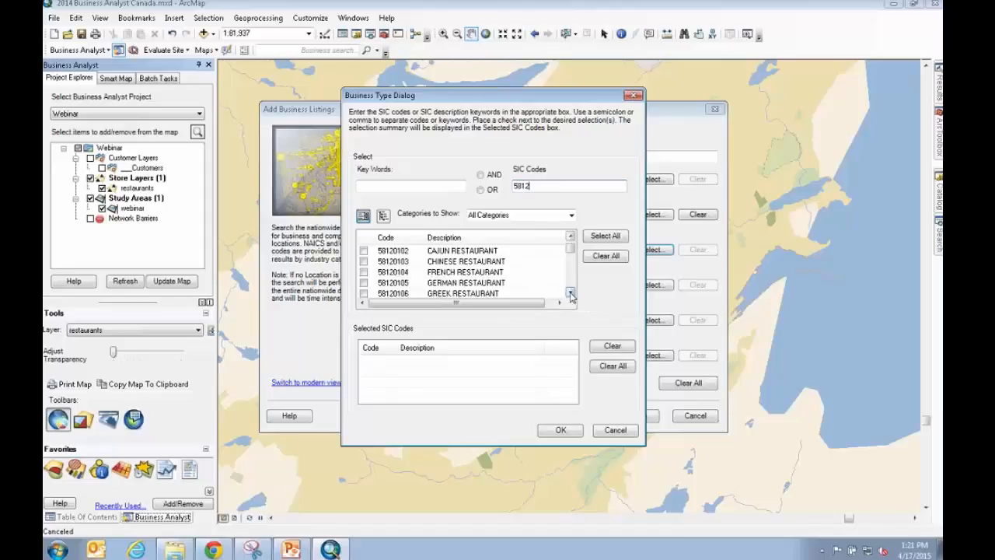
click(570, 293)
click(570, 293)
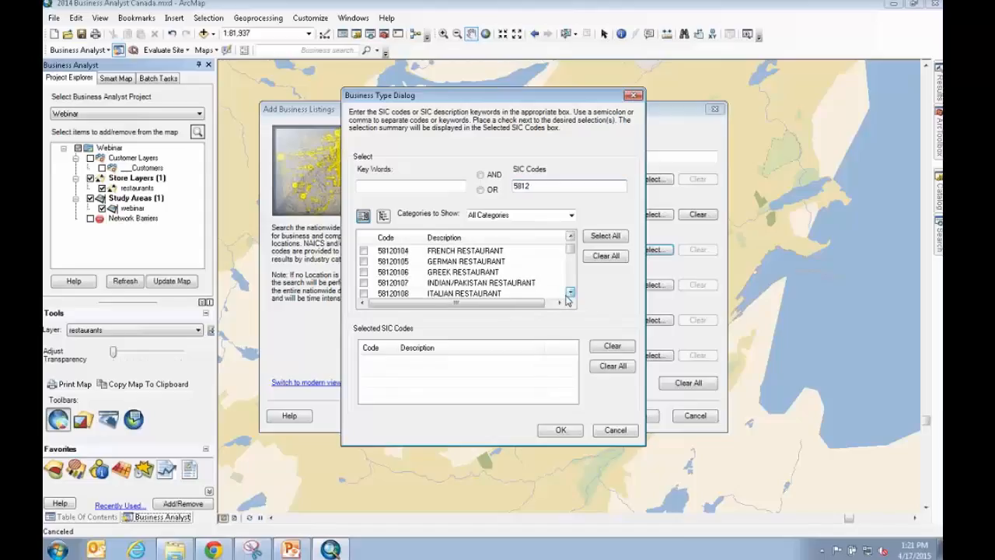
scroll(558, 253, up, 2)
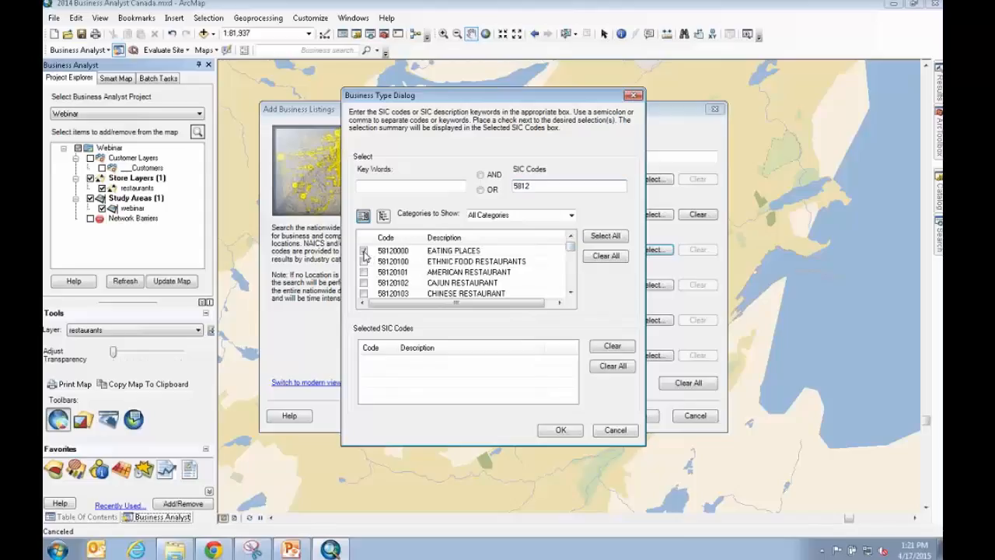
click(364, 252)
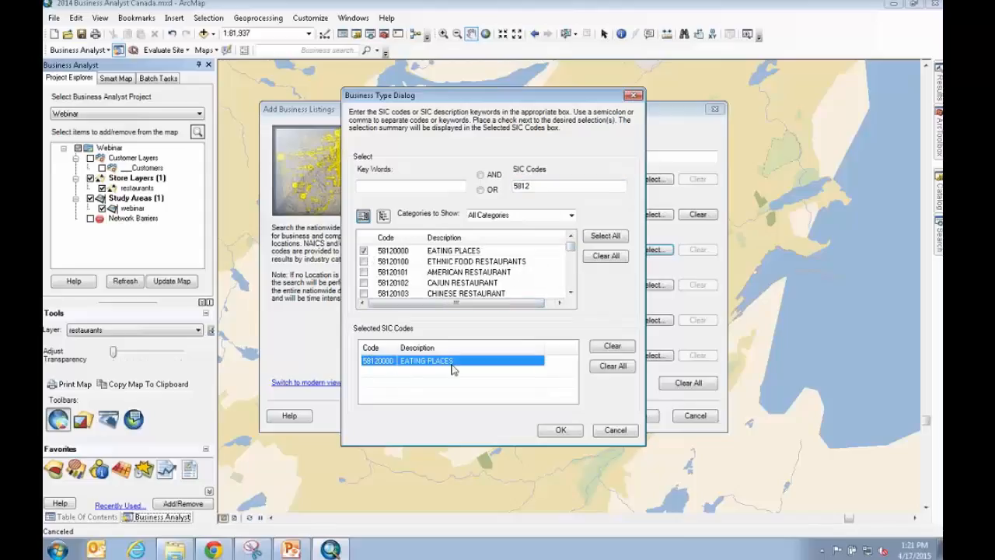
click(548, 432)
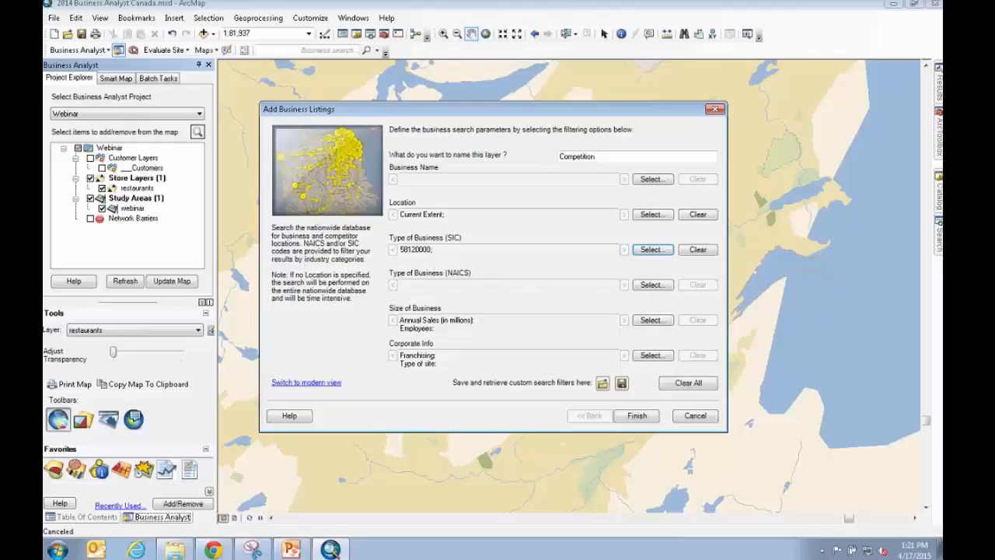
click(638, 416)
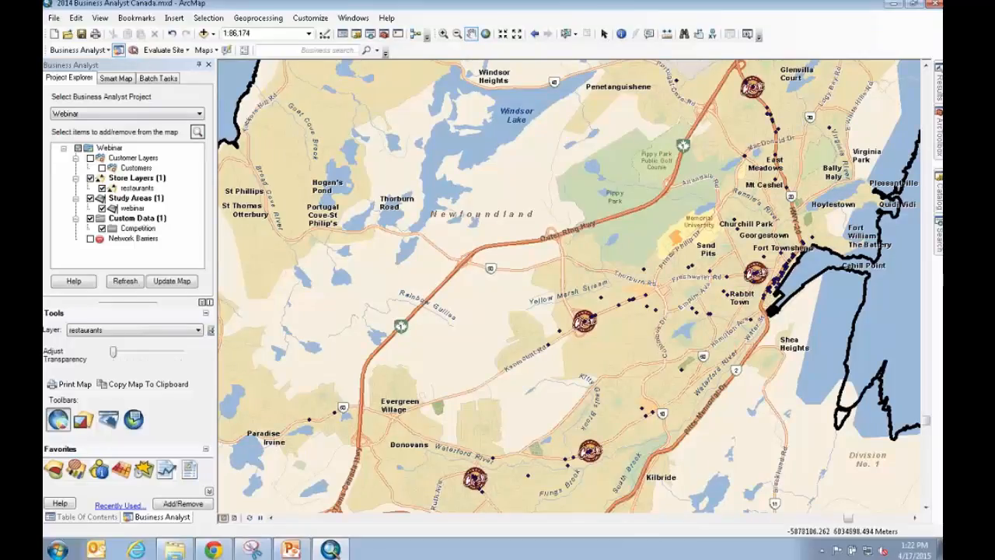
Step: Open the attribute table of the Competition layer to examine its business records
click(82, 516)
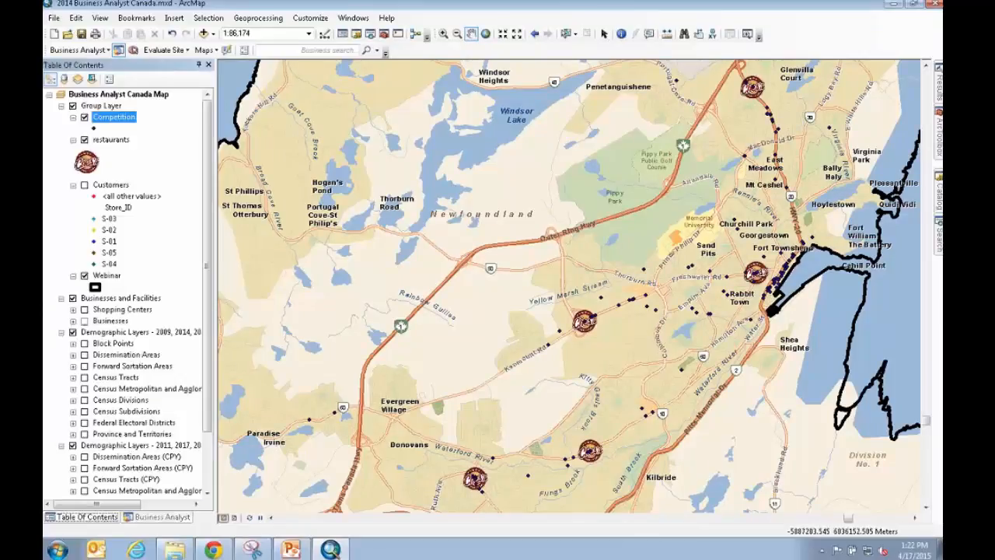
right_click(114, 118)
click(133, 155)
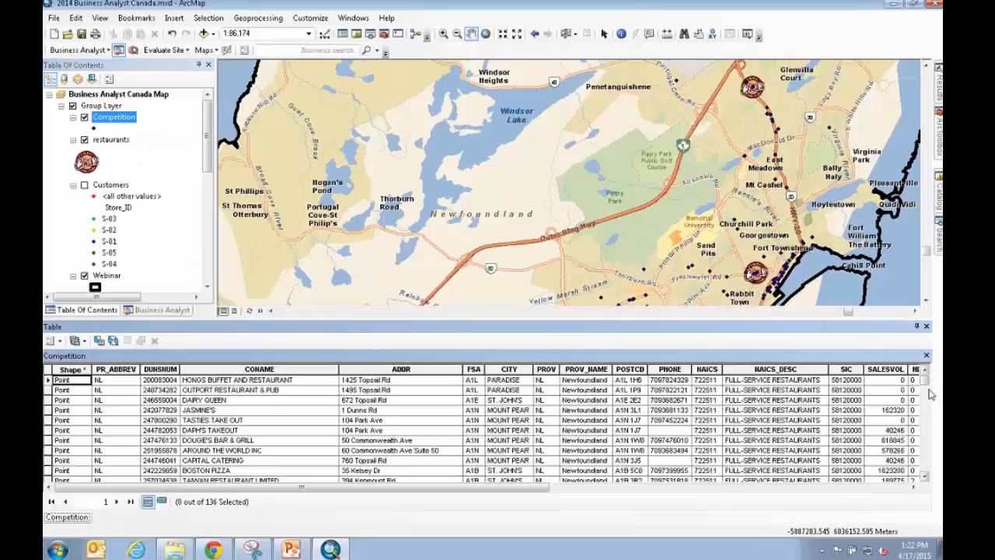
Step: Look through the rows and fields of the Competition attribute table, highlight the SALESVOL field, and close the table
drag(925, 380, 927, 400)
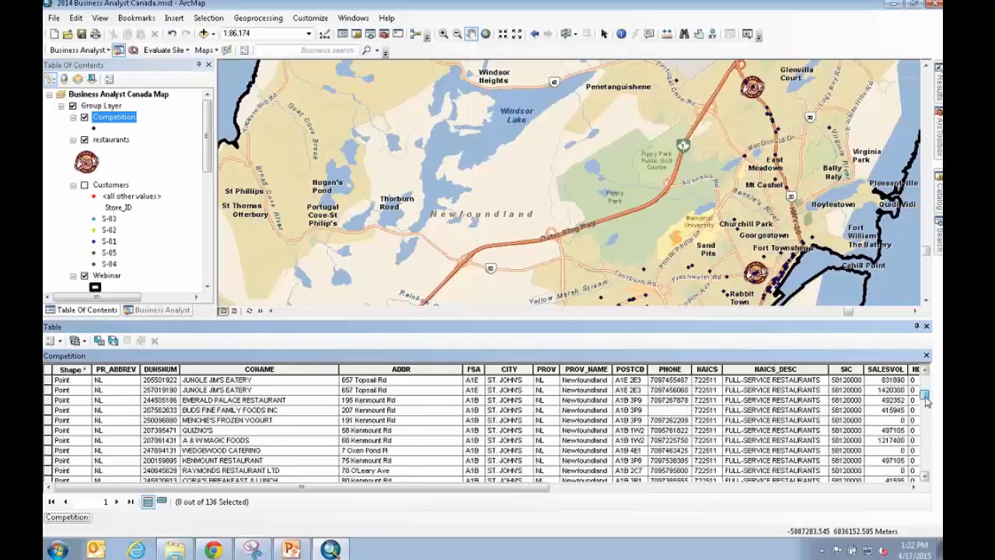
drag(453, 488, 670, 496)
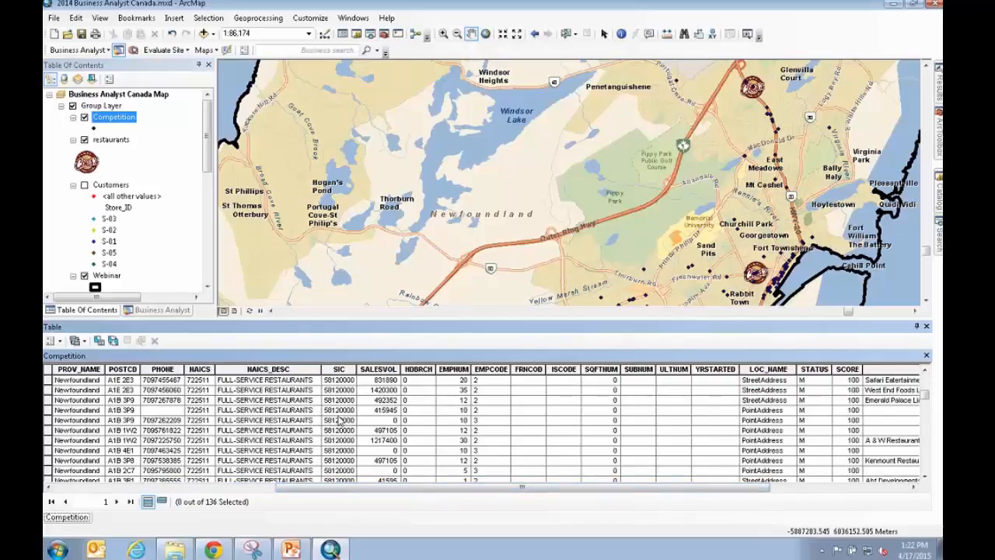
drag(370, 489, 517, 496)
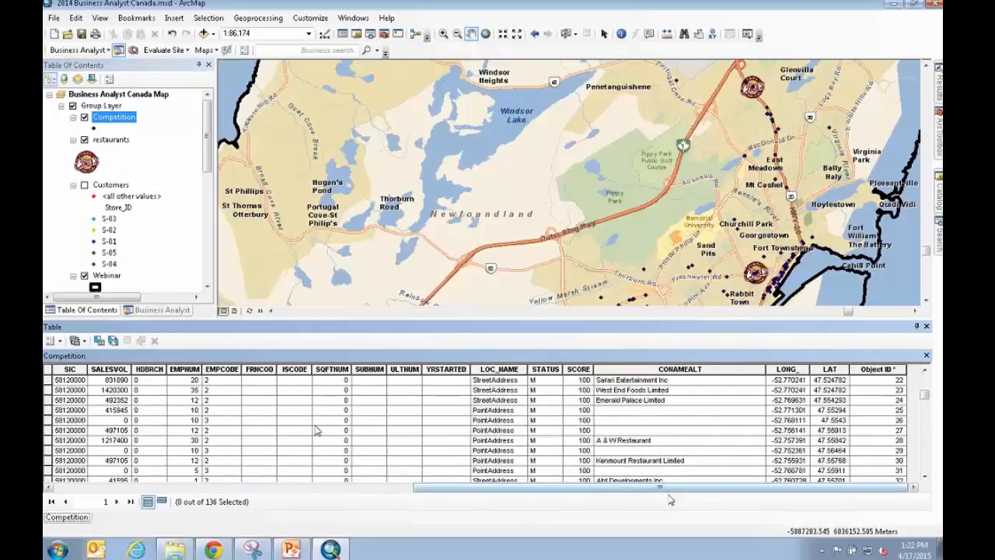
drag(667, 491, 432, 484)
click(604, 369)
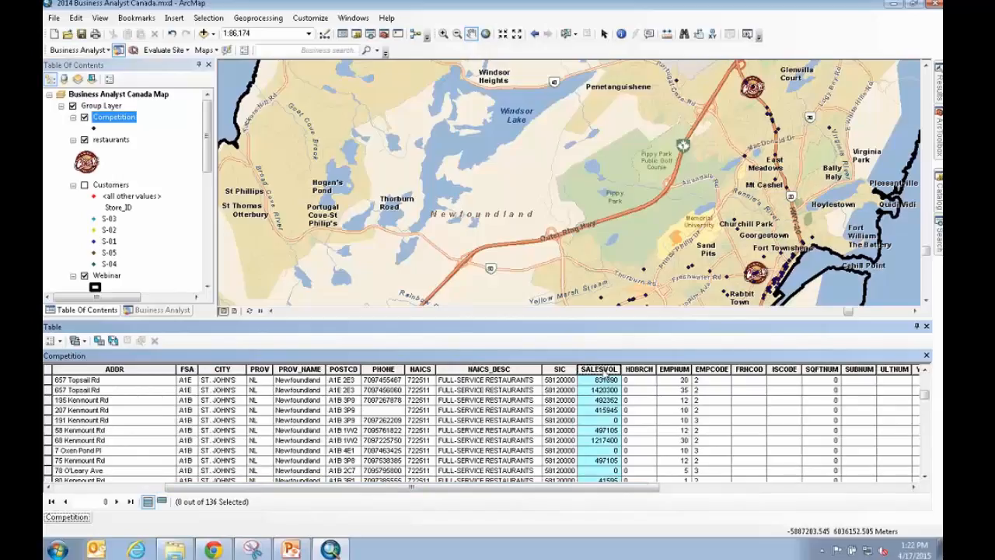
click(927, 328)
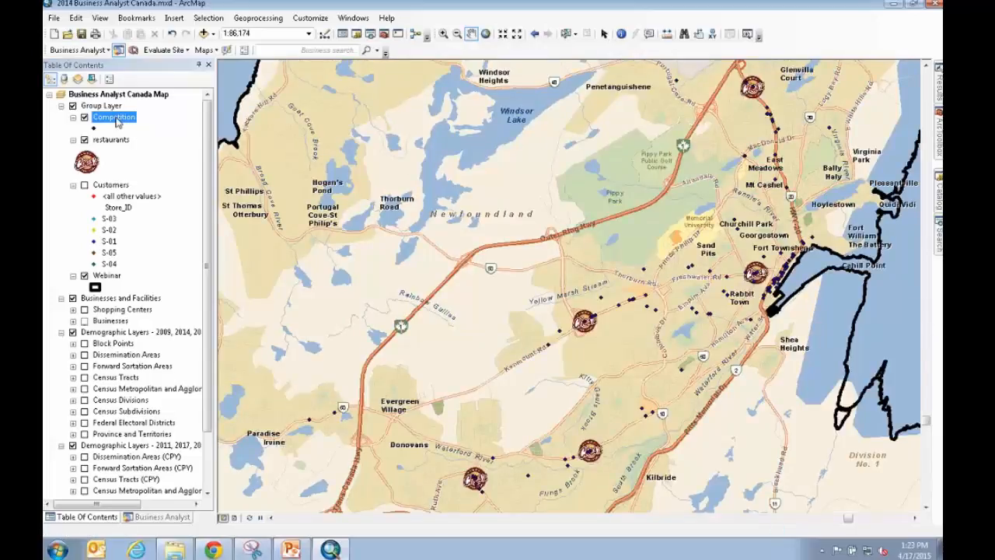
Step: Symbolize the Competition layer by quantity with graduated symbols, using SALESVOL as the value field
double_click(116, 121)
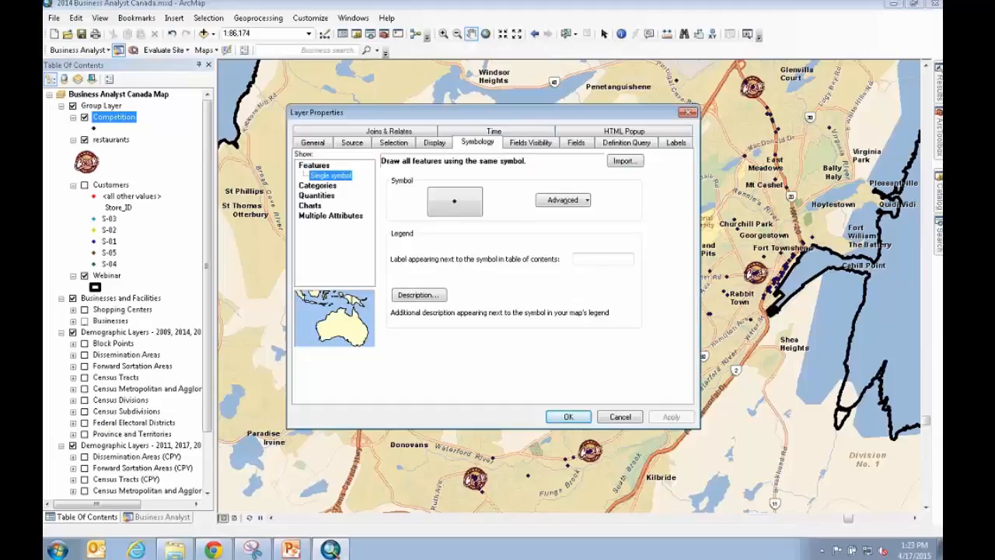
click(323, 195)
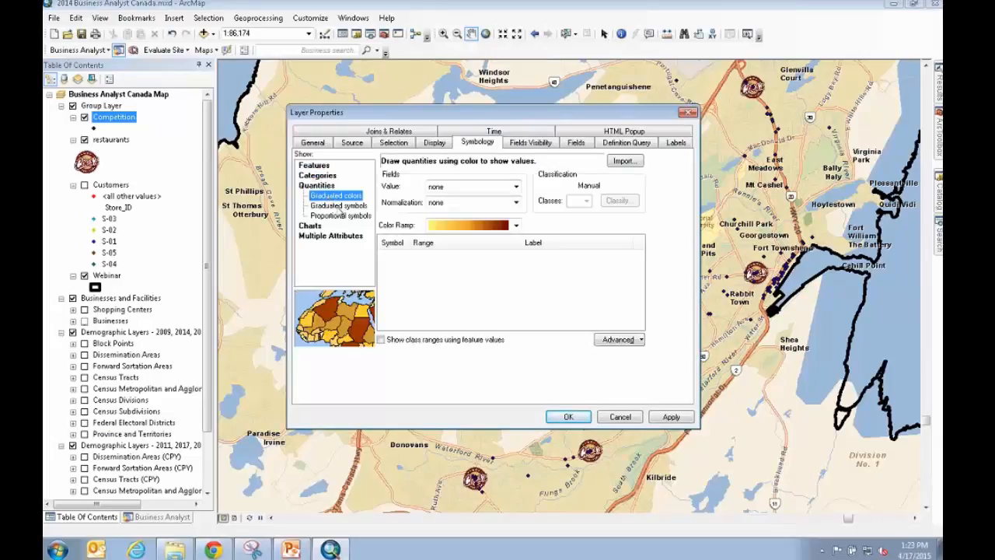
click(339, 205)
click(480, 189)
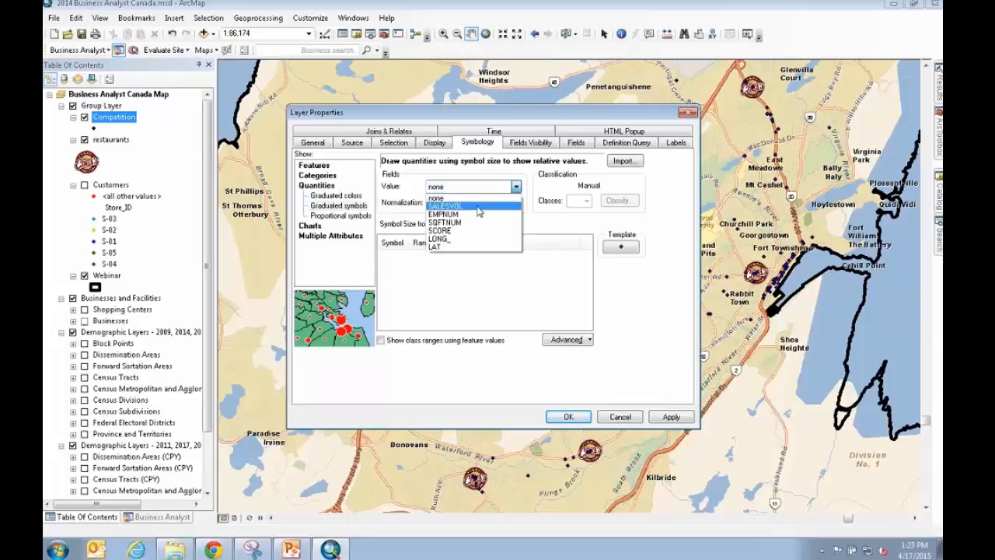
click(478, 206)
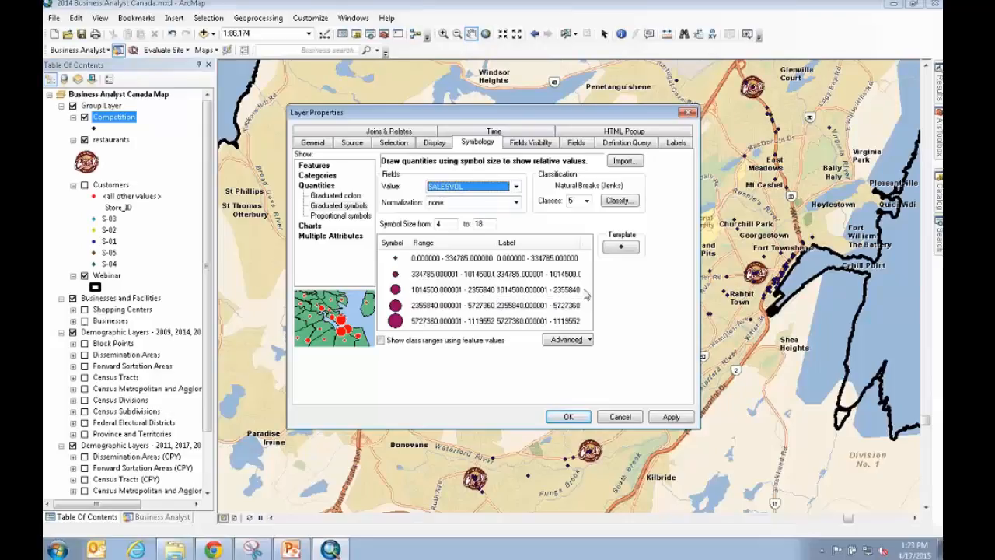
Step: Format the class labels of the Competition symbology as currency, apply the symbology, and refresh the map
right_click(557, 246)
click(559, 267)
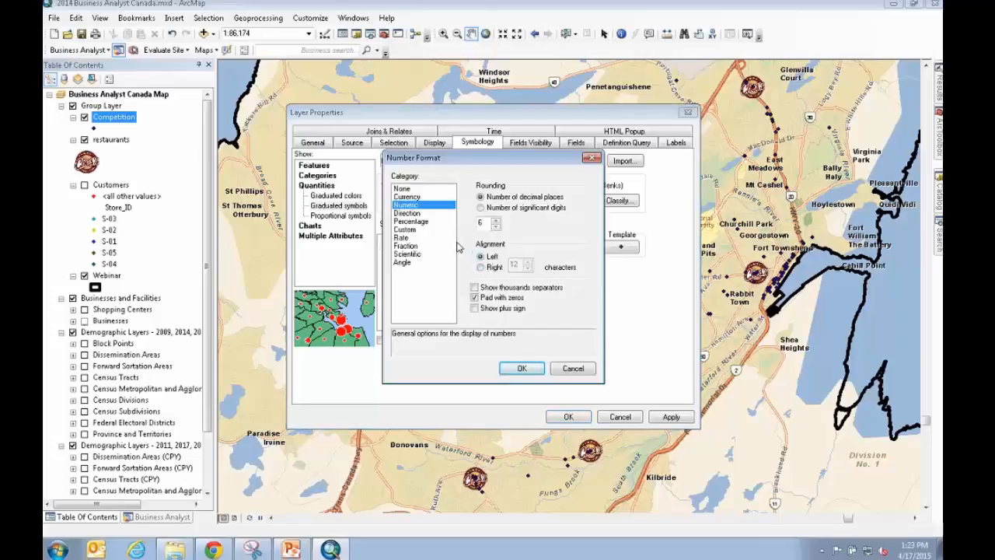
click(406, 197)
click(522, 368)
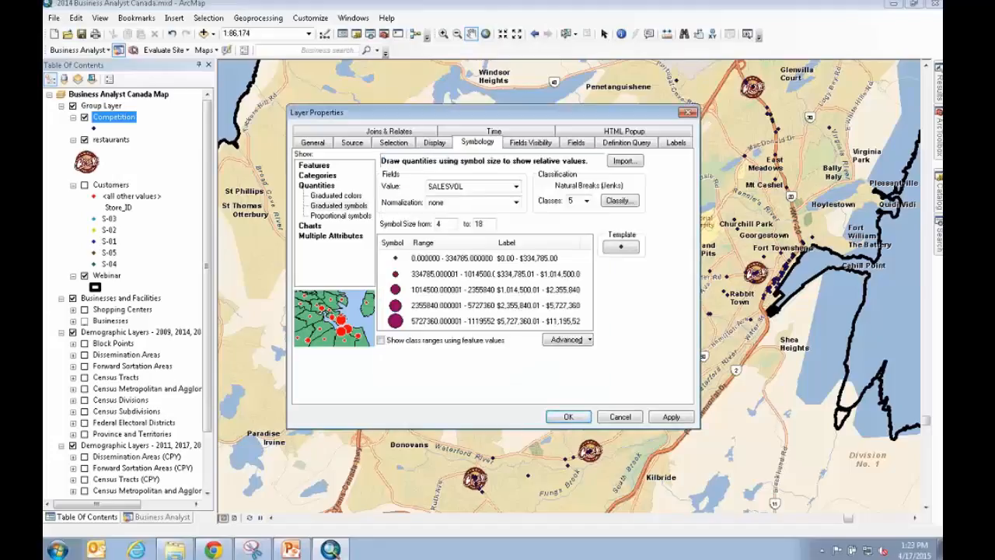
click(671, 416)
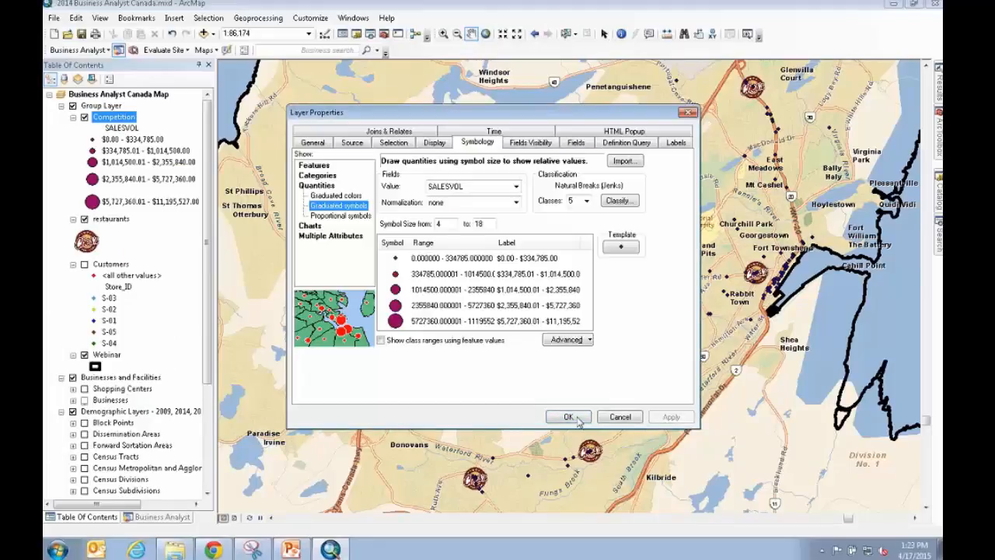
click(576, 418)
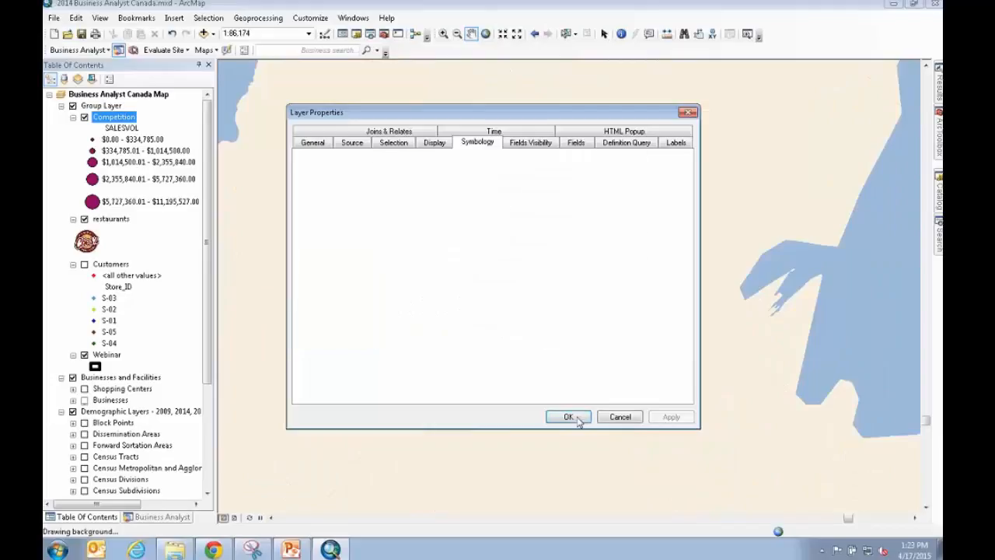
click(249, 518)
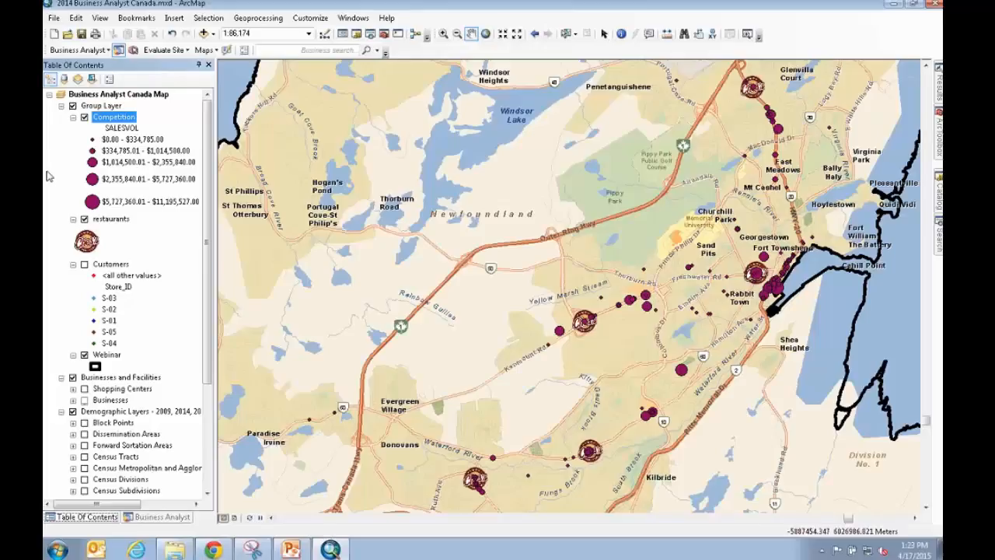
Step: Try the restaurants layer above Competition in the layer order, and return it below
click(111, 218)
drag(107, 115, 107, 111)
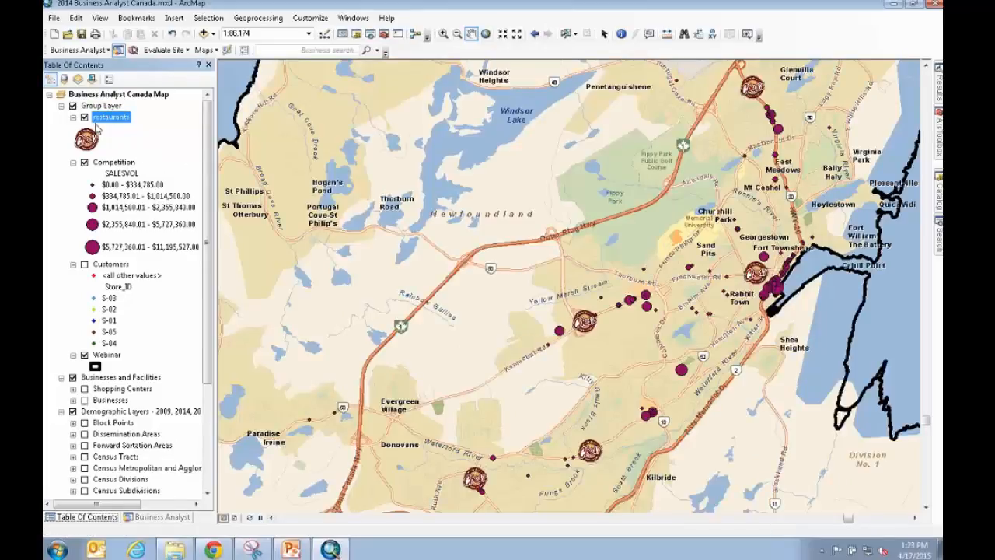
drag(89, 116, 109, 222)
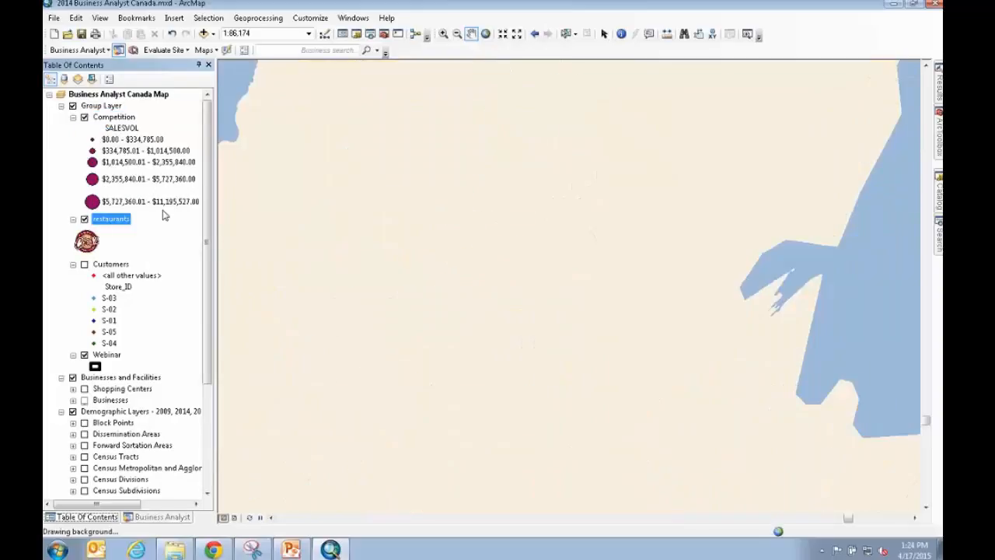
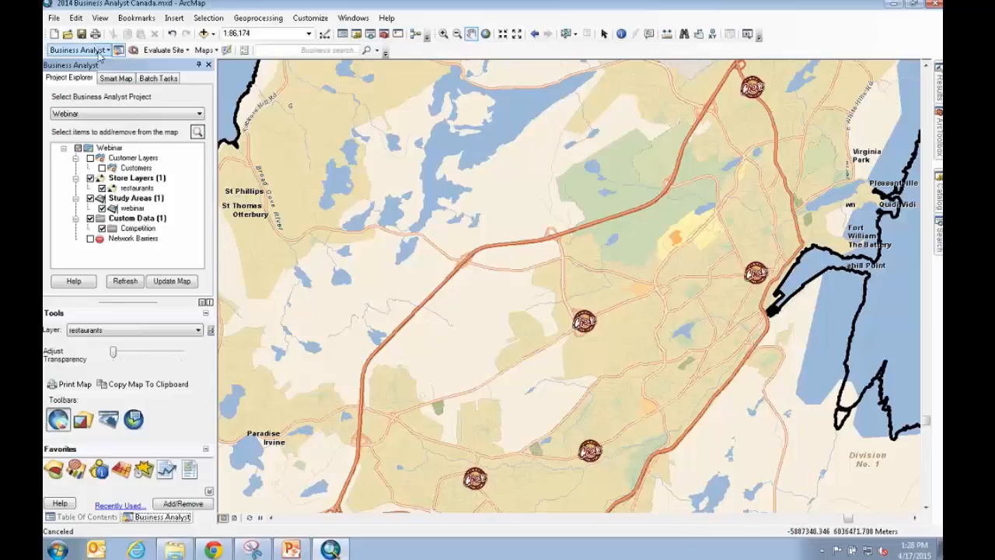
Step: Start creating a new trade area with the Equal Competition (Thiessen) technique
click(99, 51)
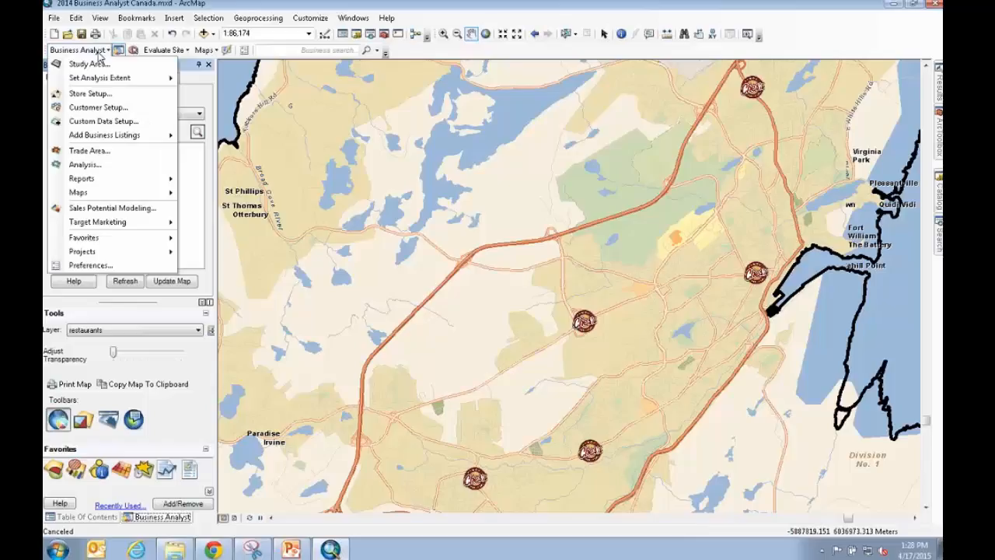
click(121, 153)
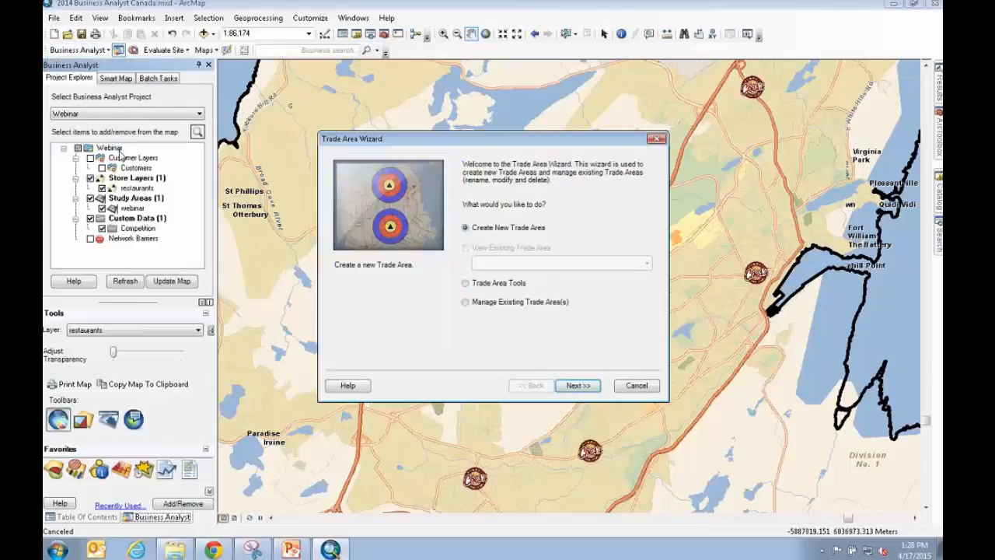
click(578, 385)
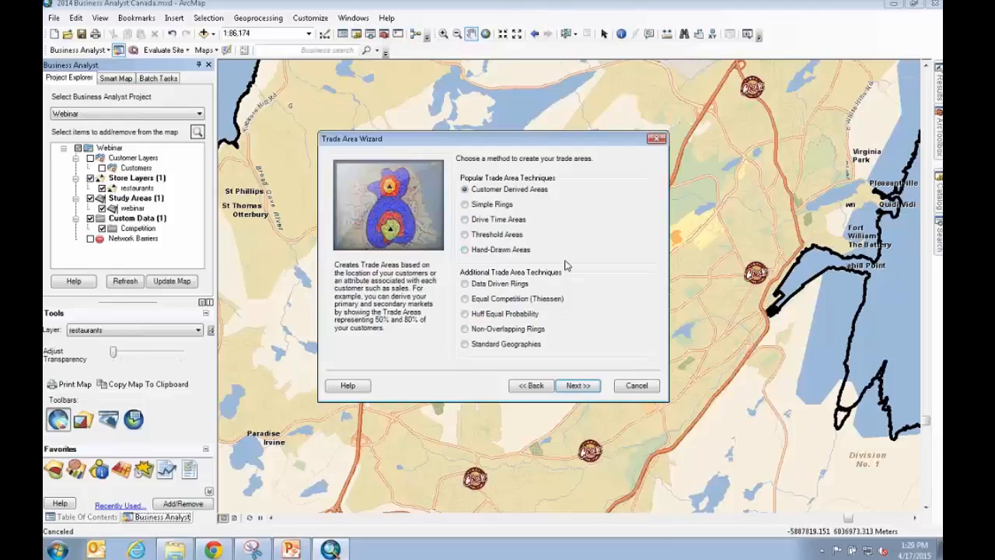
click(465, 299)
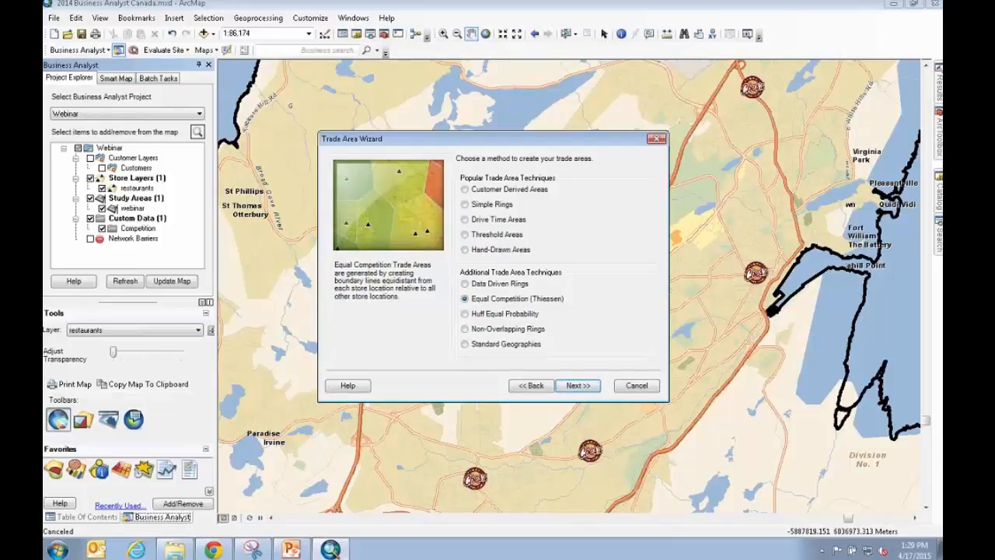
click(577, 385)
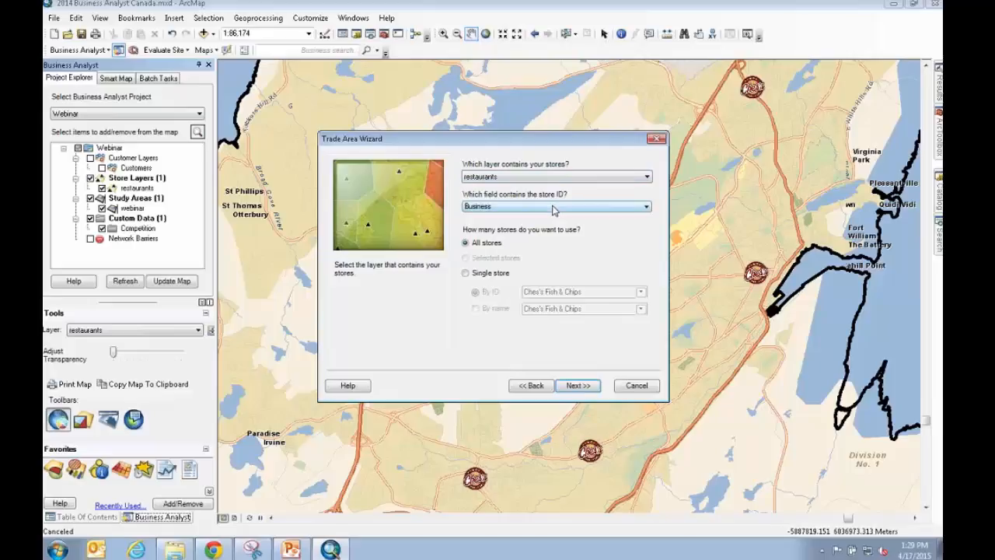
Step: Use Store_ID as the store ID field of the restaurants layer, and include all stores
click(553, 207)
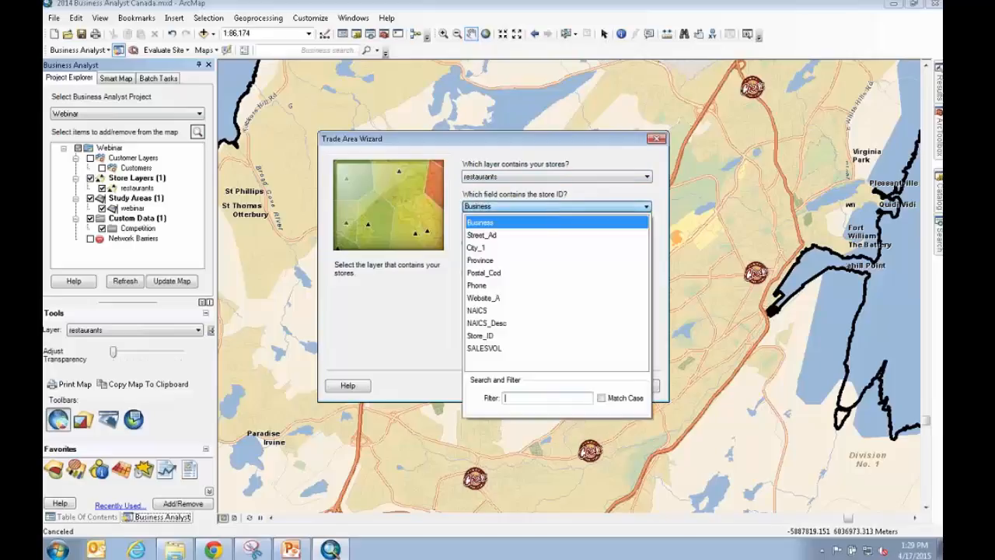
click(483, 335)
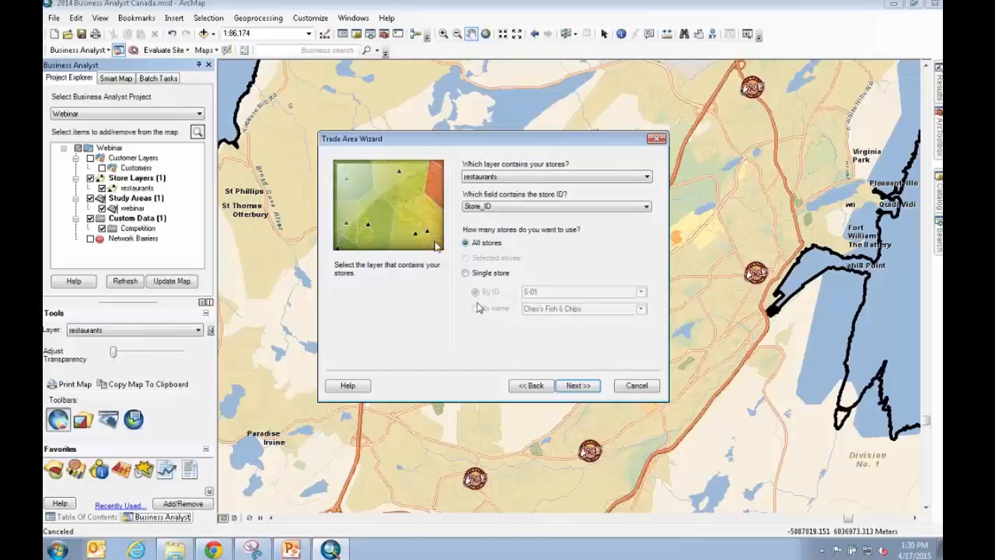
click(565, 386)
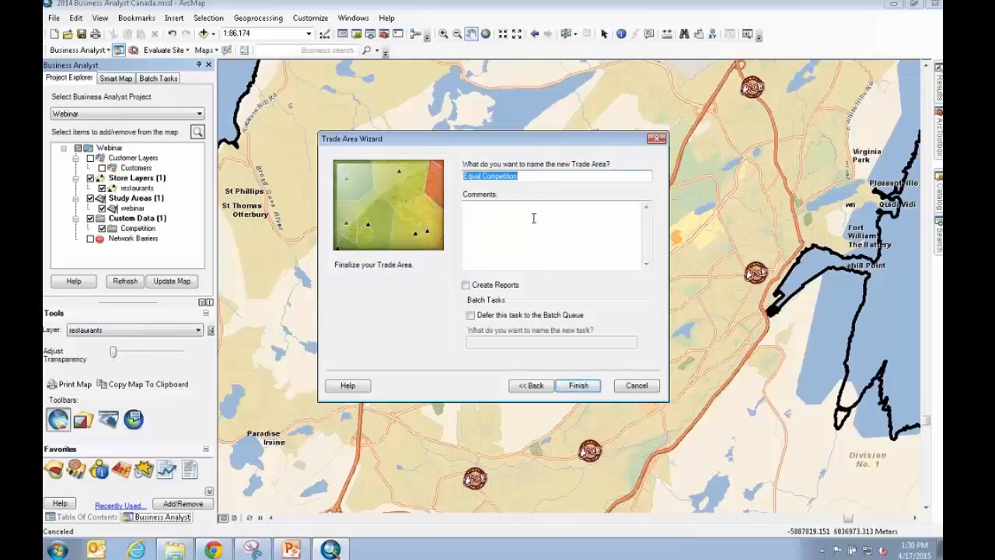
Step: Name the new trade area "Equal Competition Trade Area" and generate it
click(541, 178)
text(R)
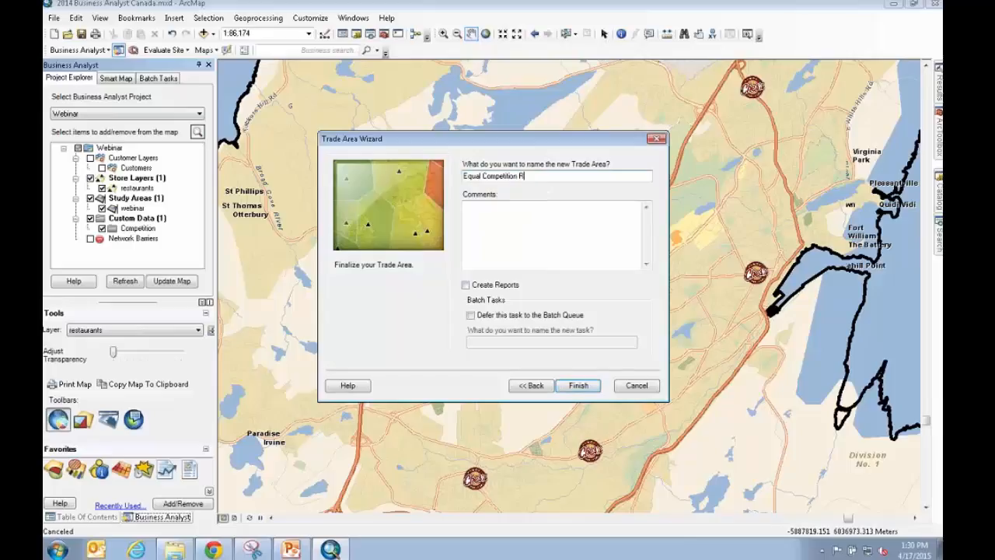
key(BackSpace)
key(BackSpace)
text(Trae)
key(BackSpace)
text(de Area)
click(578, 385)
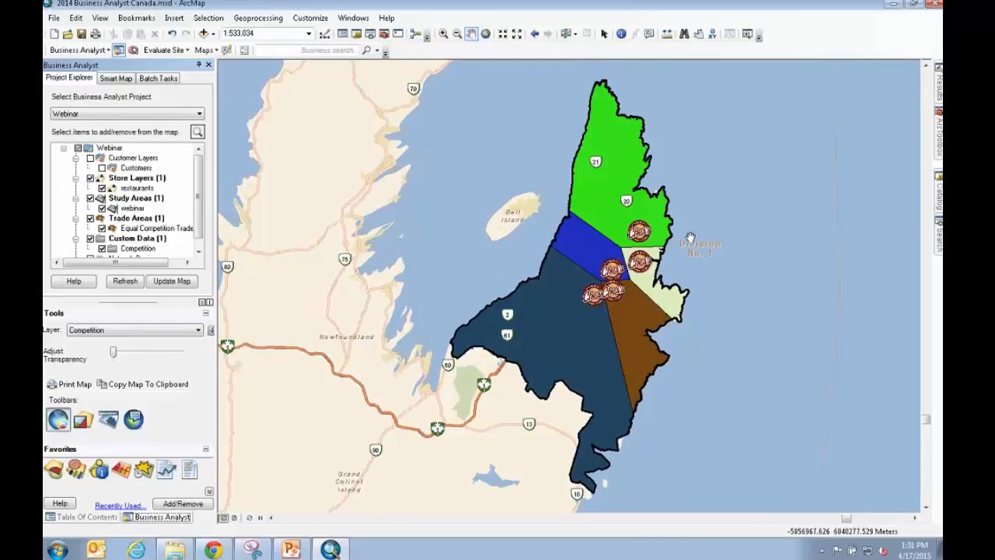
Step: Set the transparency of the Equal Competition Trade Area layer to 50%
scroll(645, 285, up, 2)
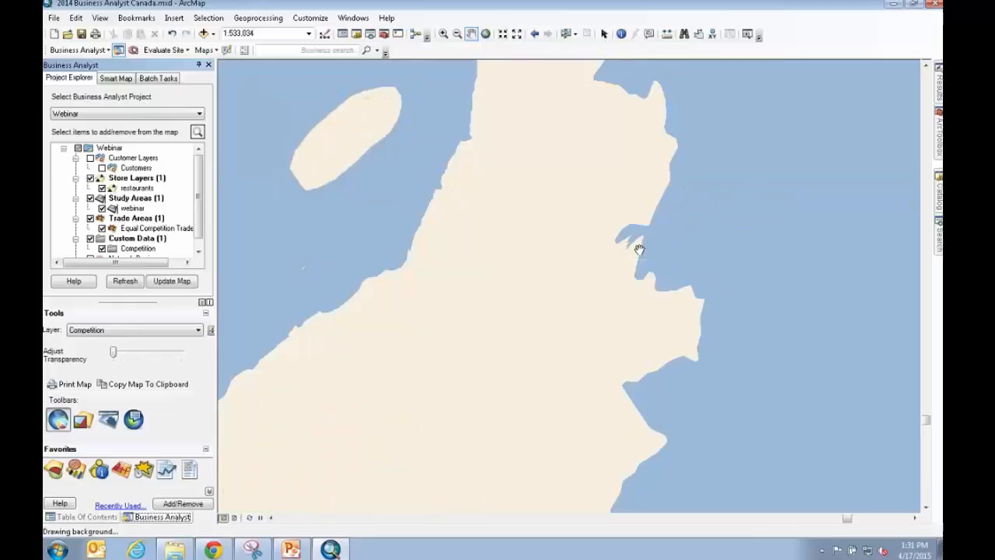
drag(621, 253, 629, 287)
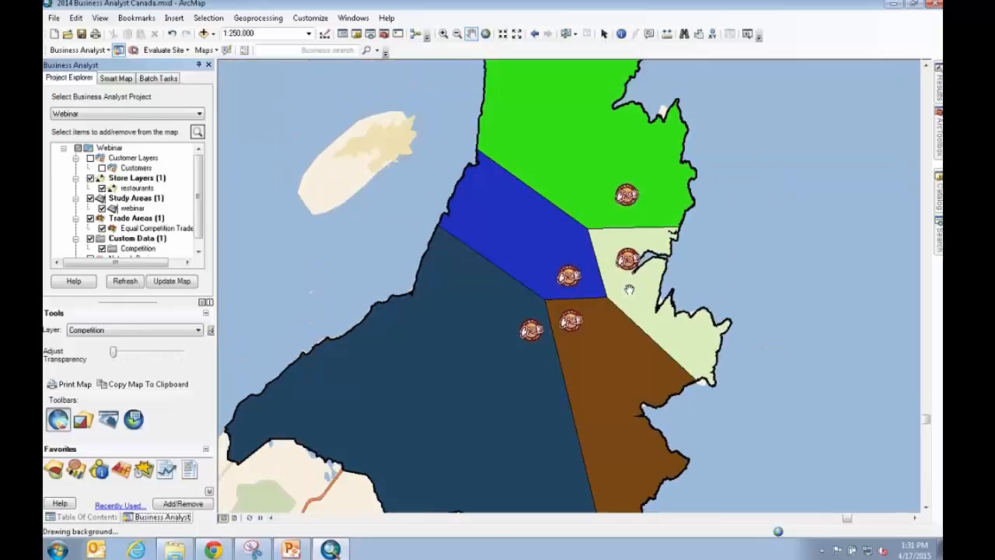
scroll(629, 293, up, 1)
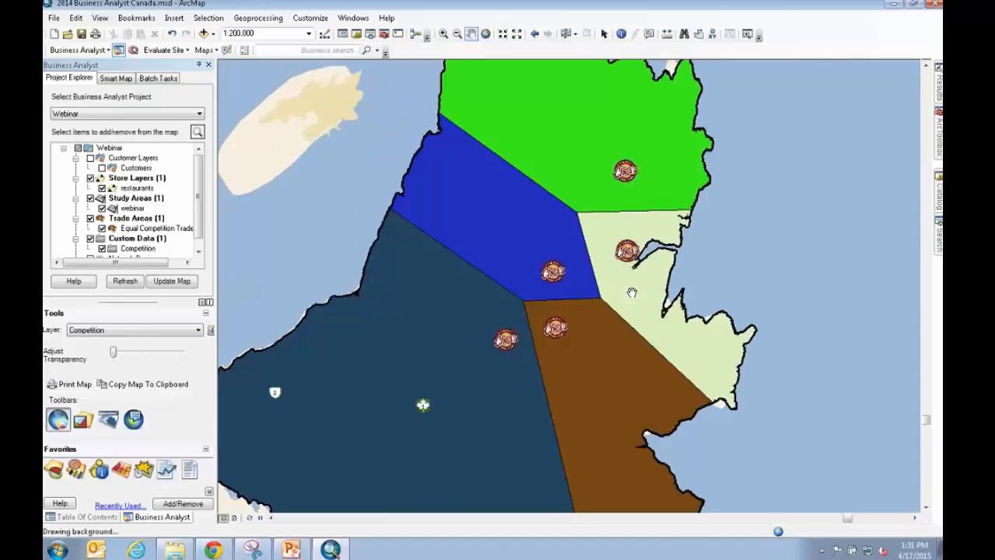
drag(631, 288, 627, 307)
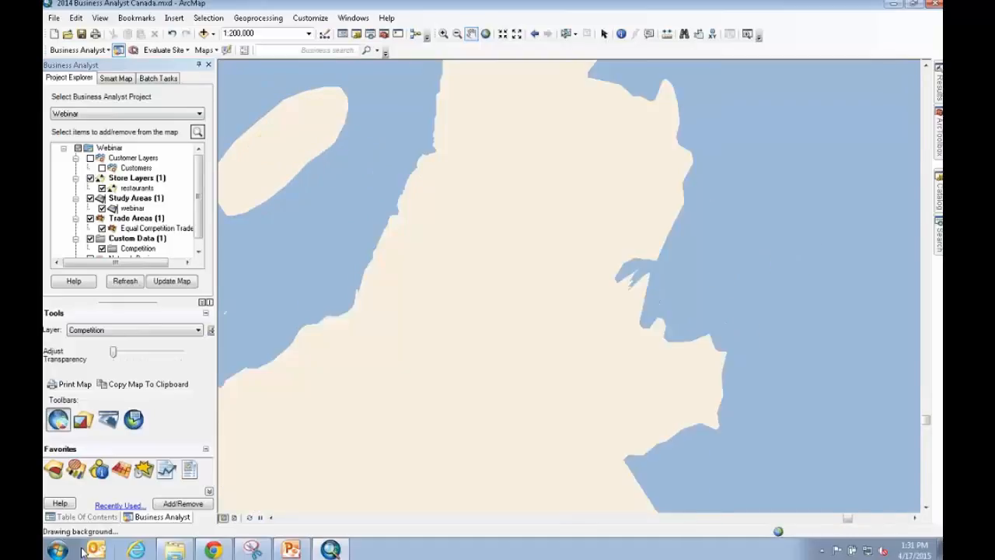
click(87, 517)
click(102, 355)
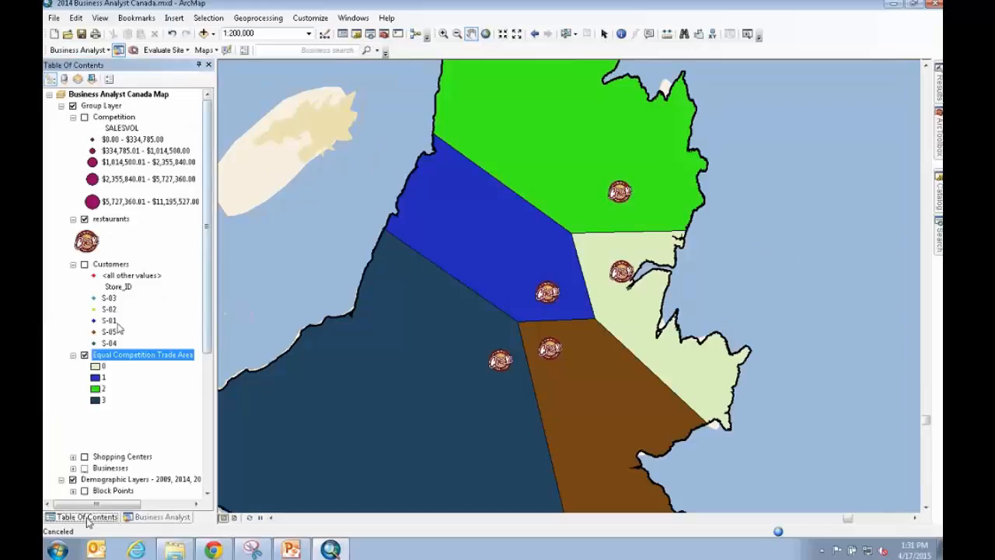
double_click(102, 354)
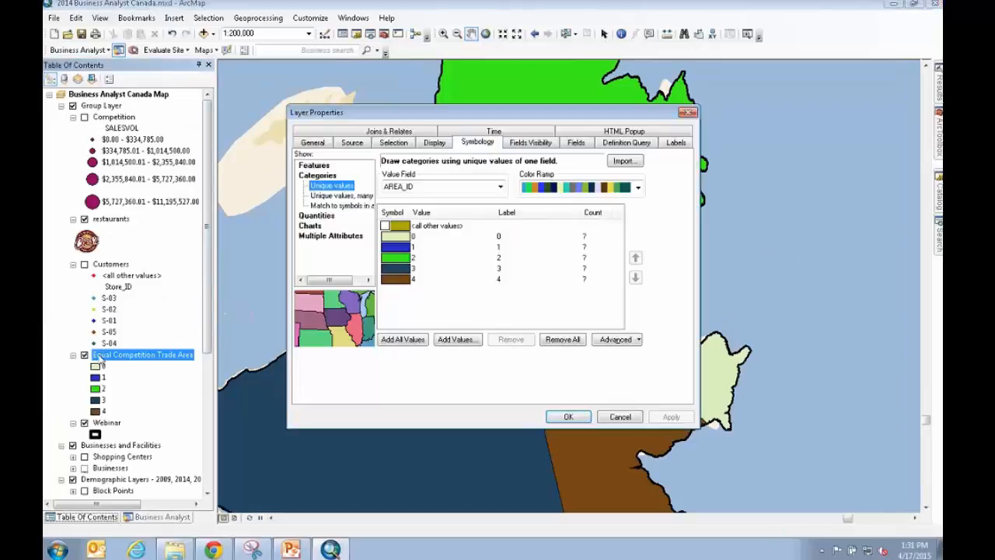
click(432, 143)
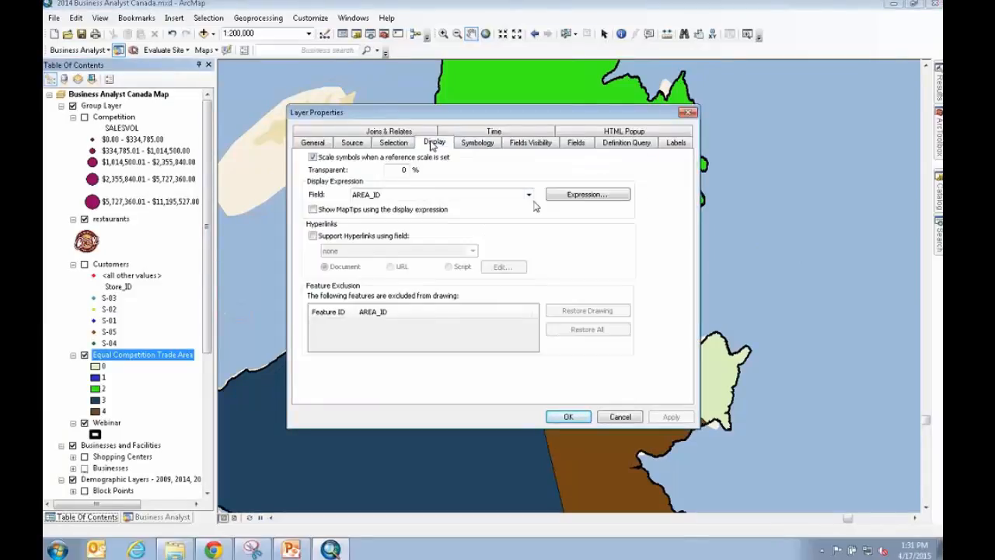
double_click(398, 170)
text(50)
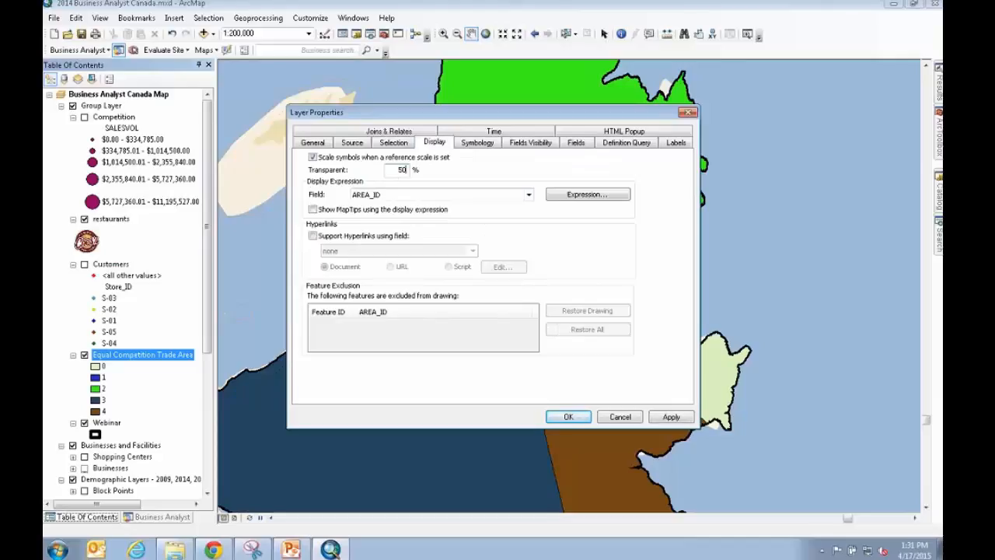
click(568, 417)
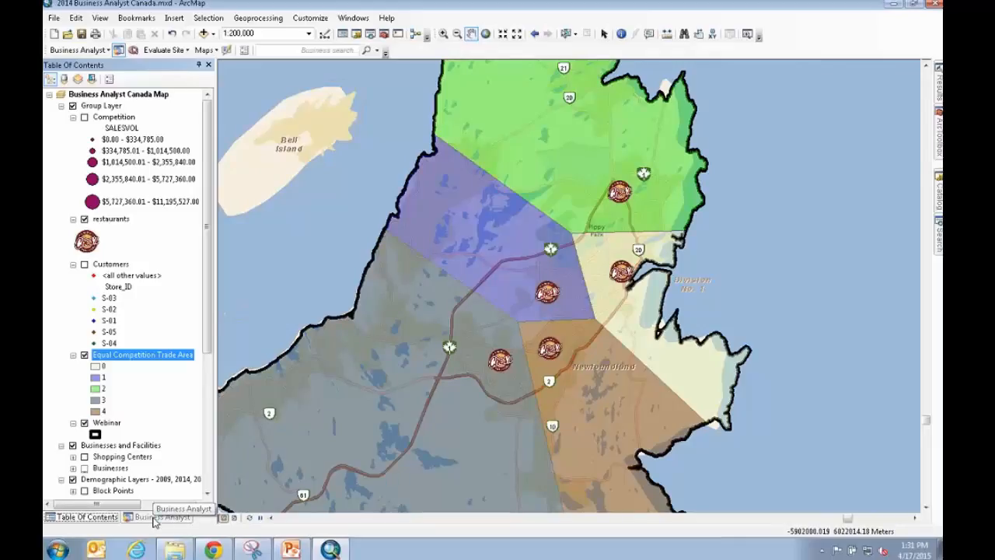
Step: Start creating a new market analysis with the Append Data method
click(153, 519)
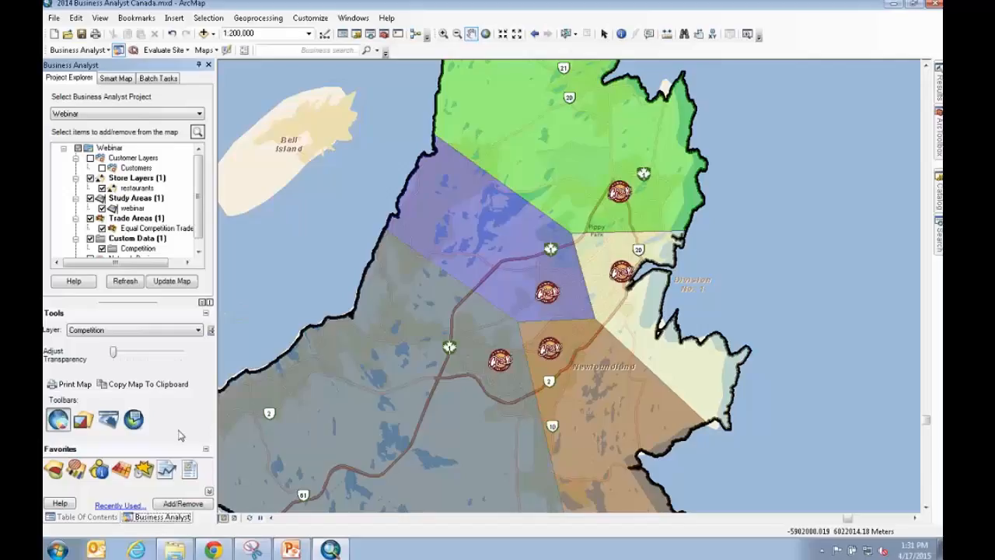
click(69, 50)
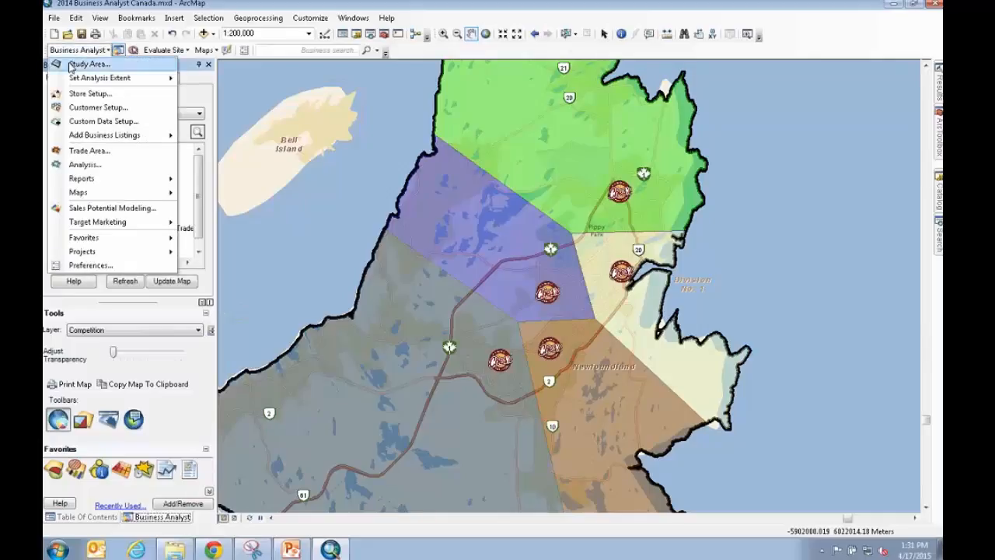
click(99, 167)
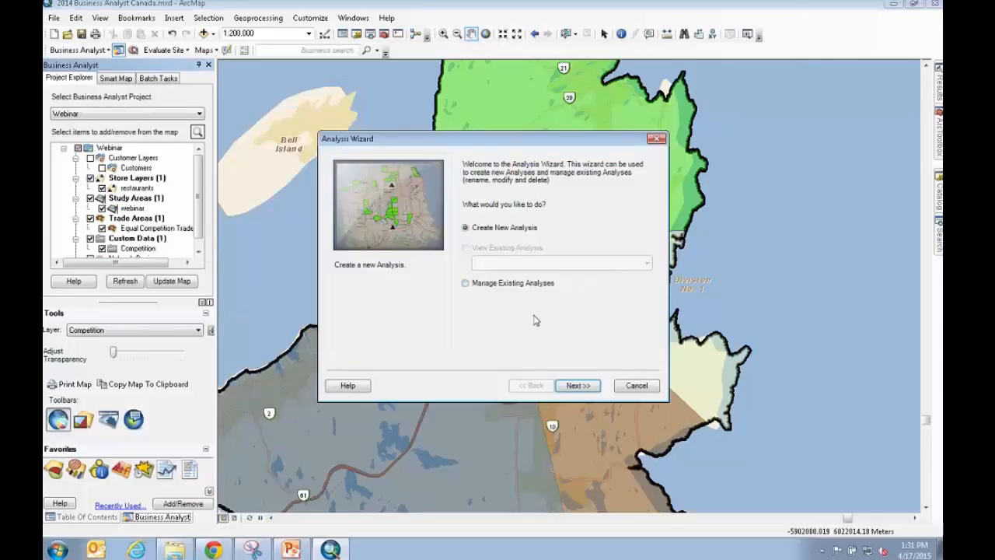
click(578, 386)
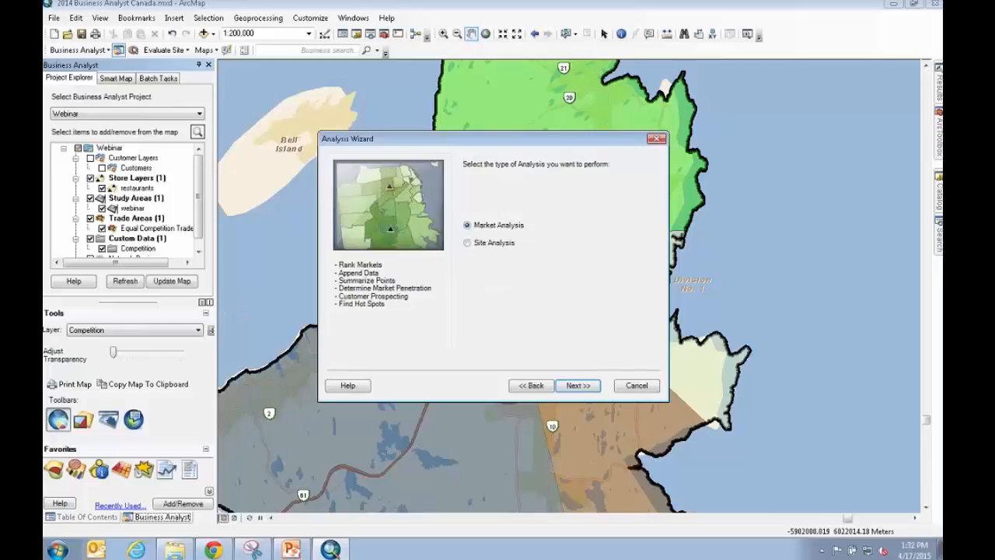
key(Return)
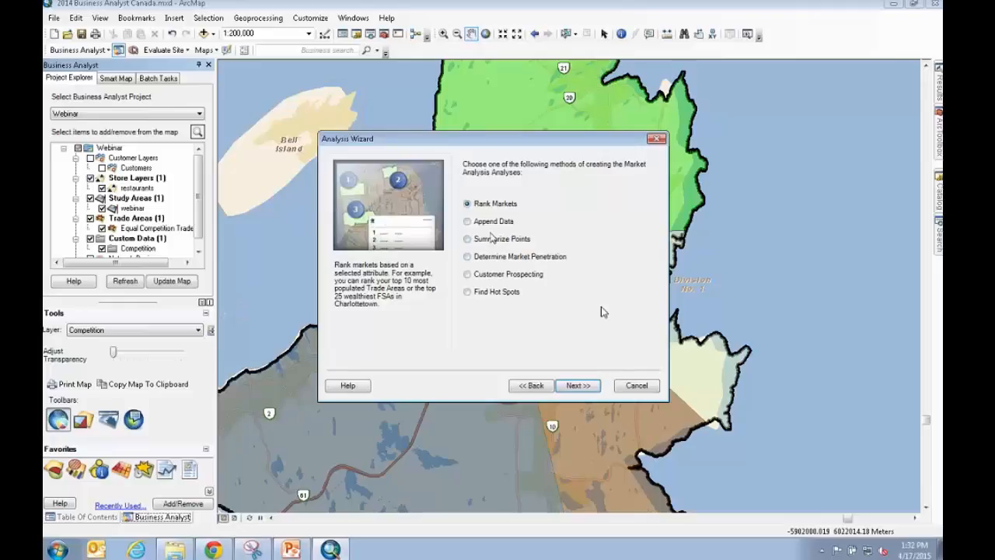
click(467, 221)
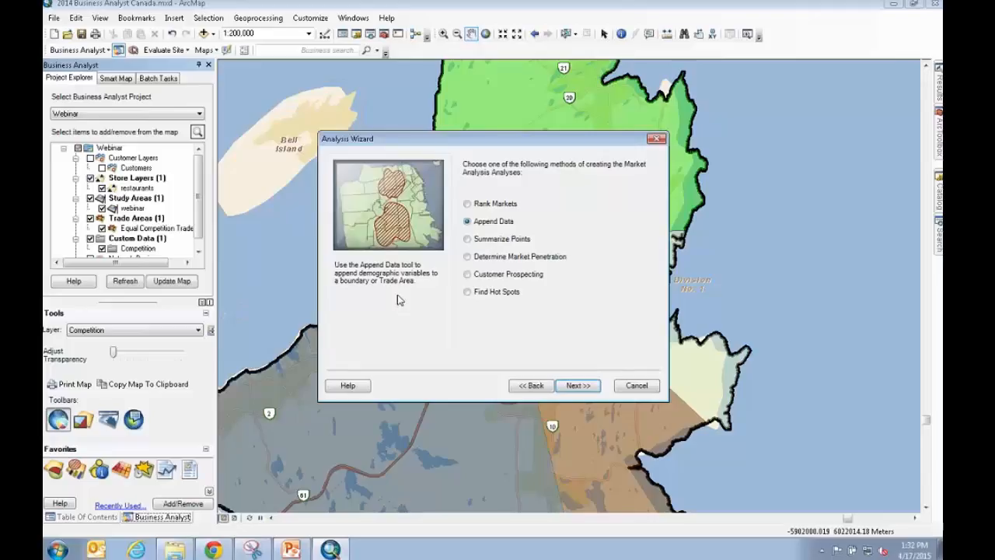
click(575, 387)
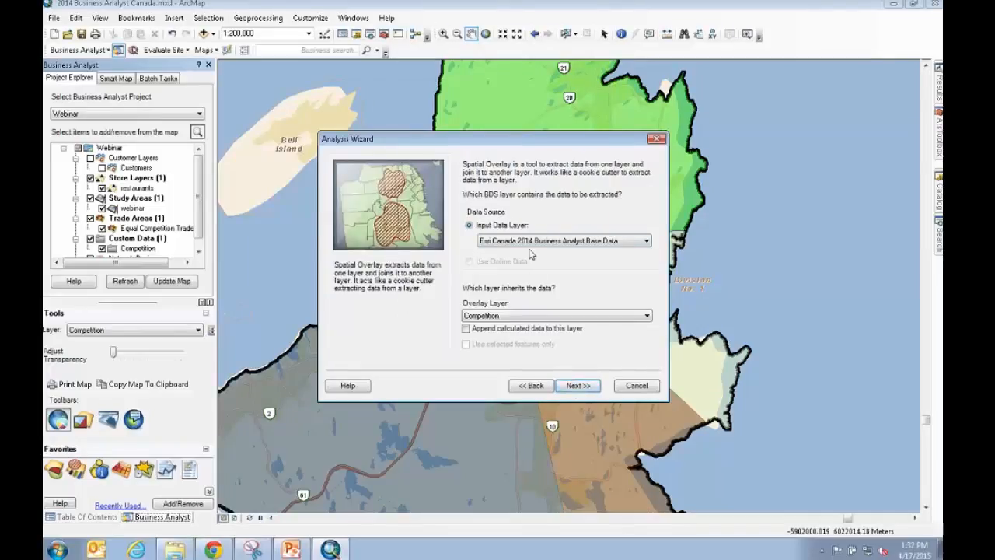
Step: Choose Equal Competition Trade Area as the overlay layer that inherits the Esri Canada 2014 Business Analyst Base Data
click(602, 316)
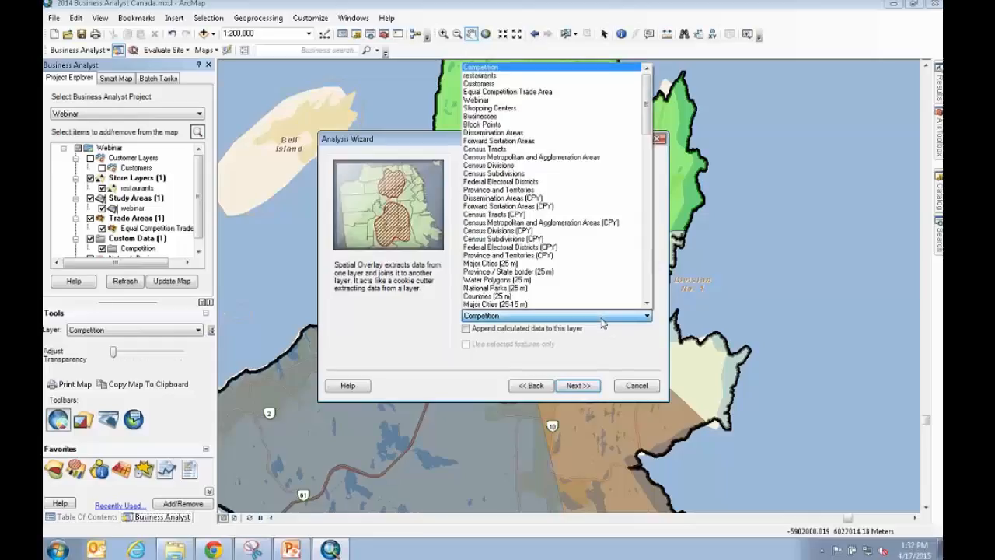
click(585, 93)
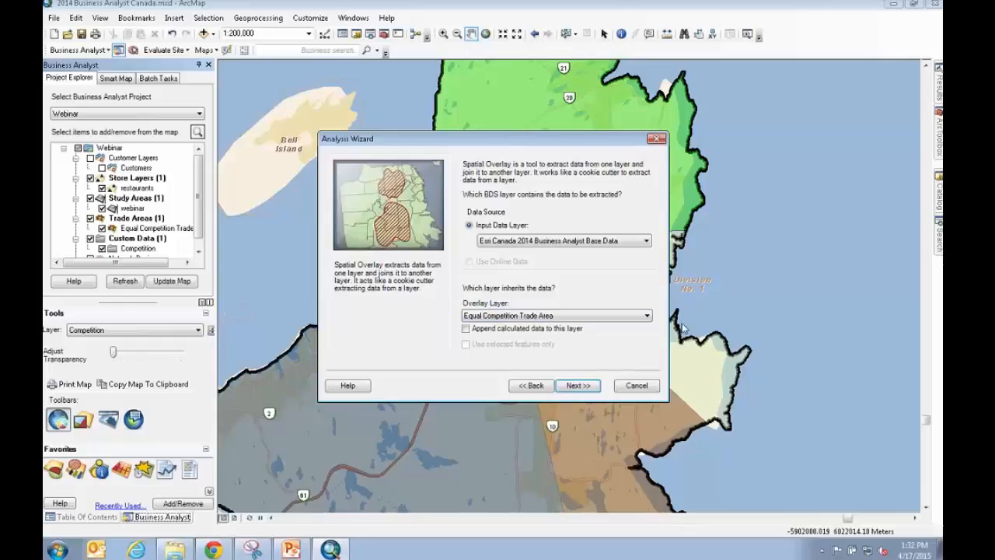
click(590, 386)
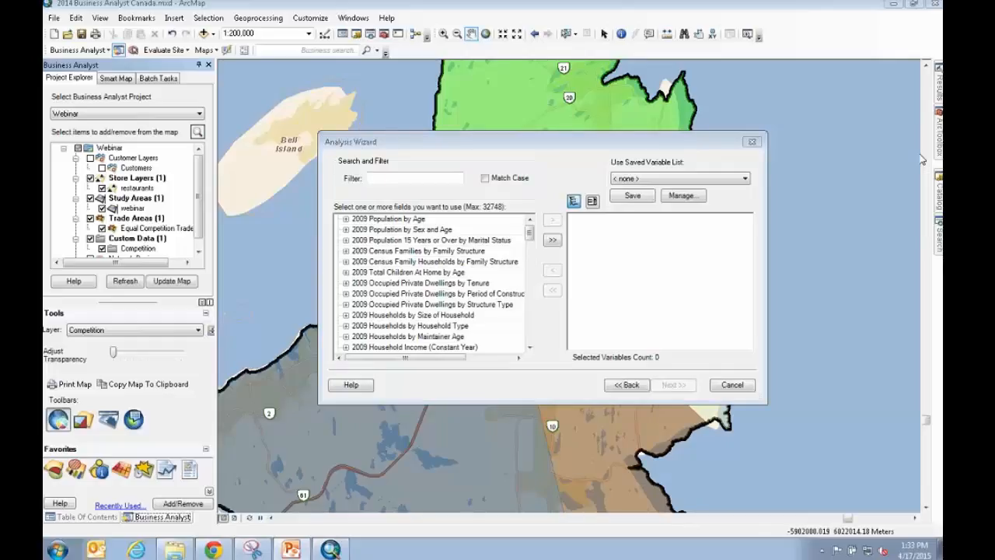
Step: Filter the variables by "income" and add 2014 Aggregate HH inc cur$ from 2014 Household Income (Current Year)
click(597, 140)
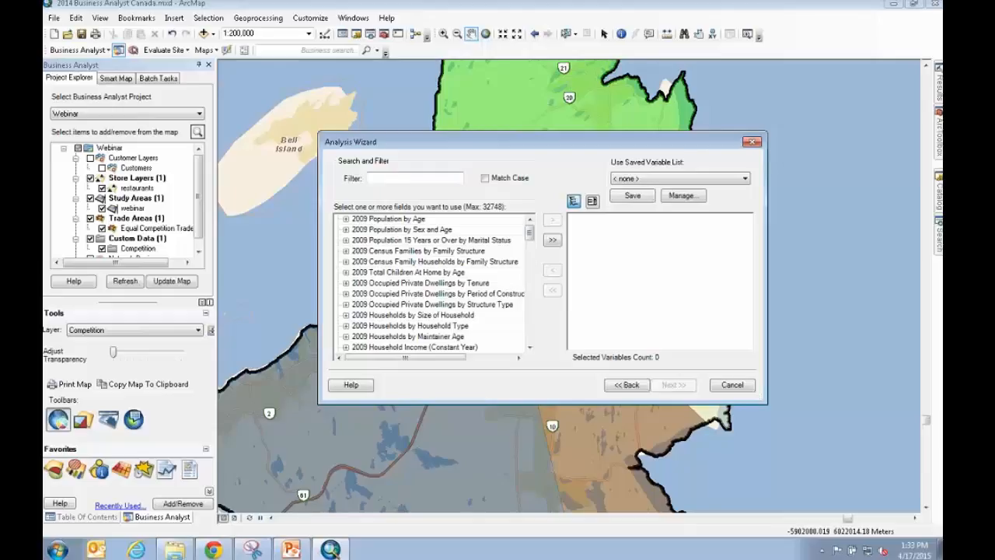
mouse_move(528, 238)
mouse_down()
mouse_move(529, 250)
mouse_move(529, 232)
mouse_up()
click(387, 178)
text(income)
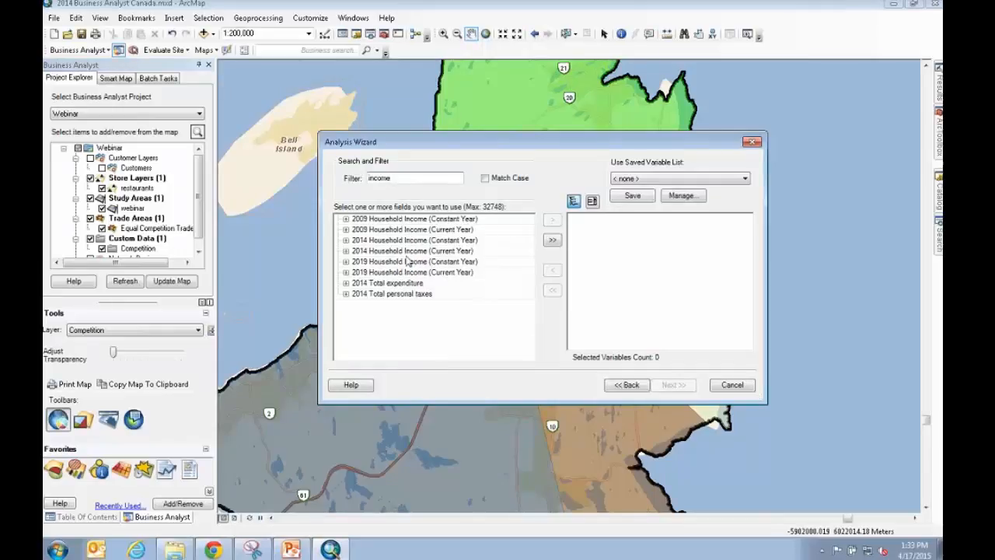
click(346, 252)
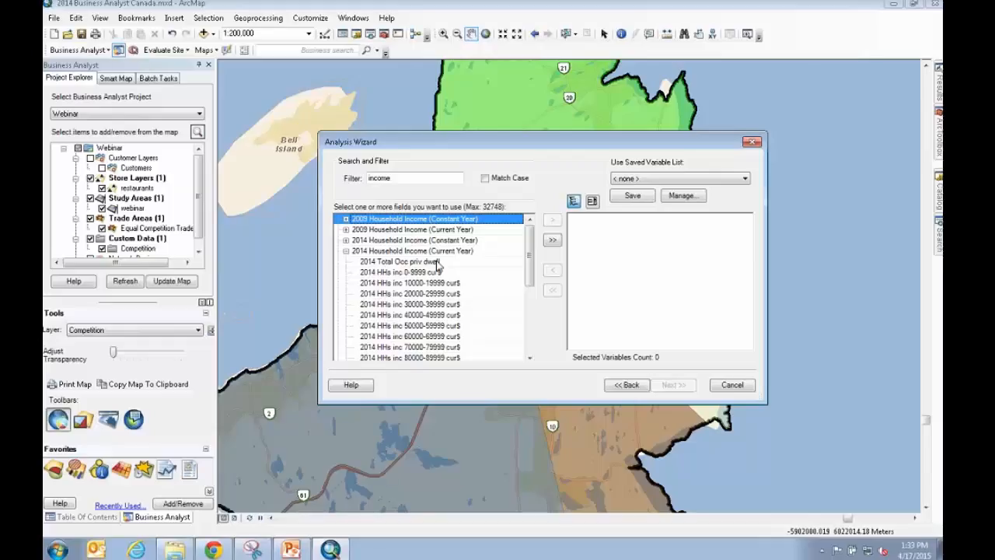
drag(528, 251, 528, 309)
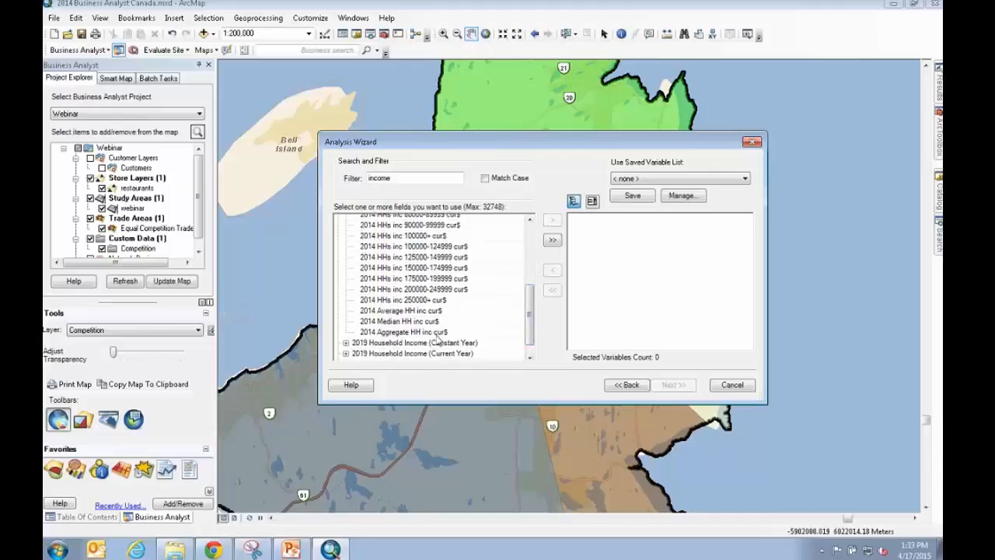
drag(437, 334, 604, 226)
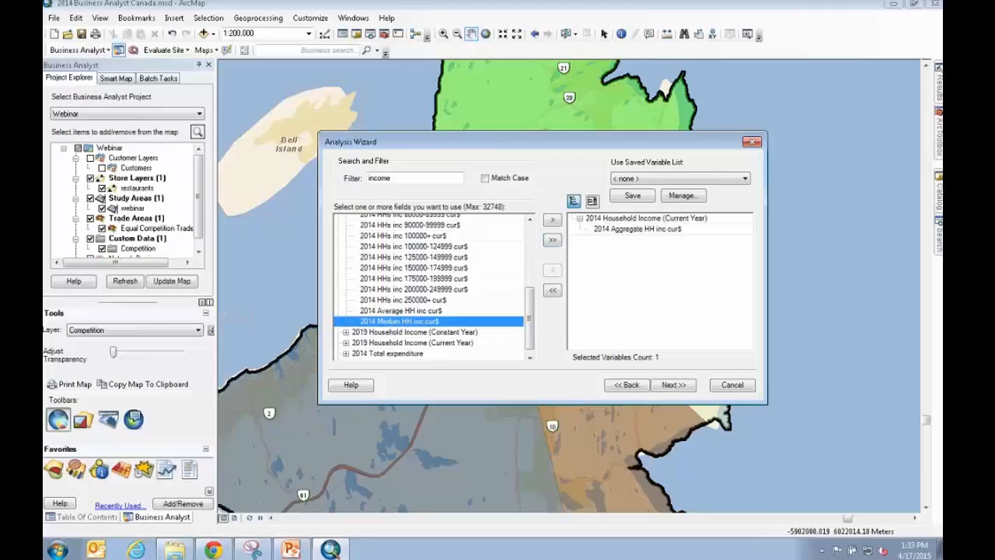
Step: Filter the variables by "population" and add 2014 Pop 15+ from 2014 Population 15 Years or Over by Marital Status
drag(391, 178, 362, 174)
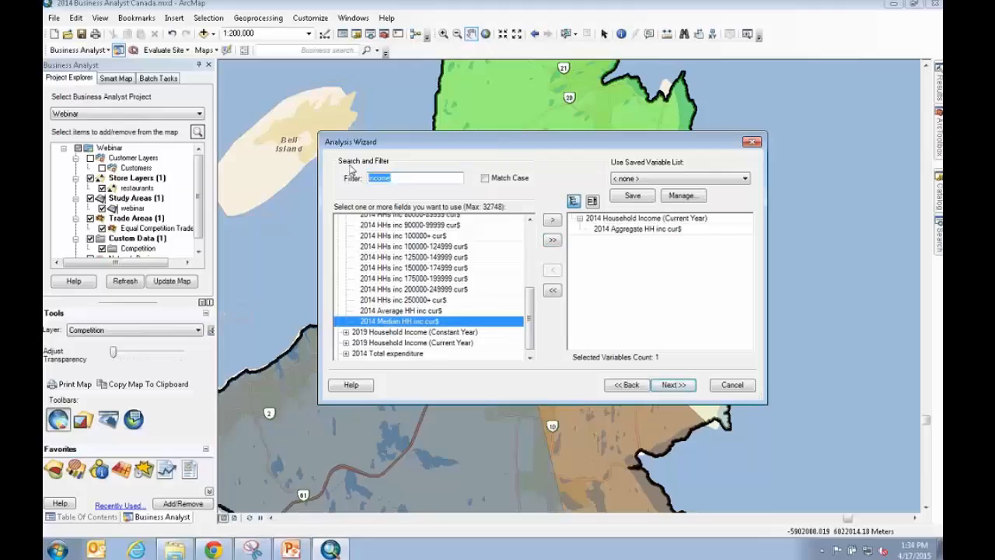
text(pop)
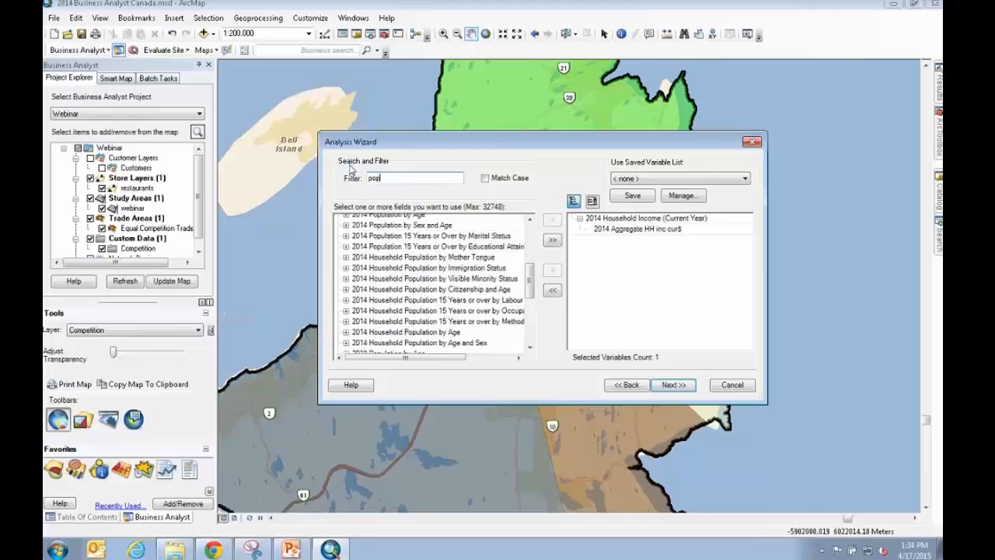
text(ulation)
scroll(532, 280, up, 4)
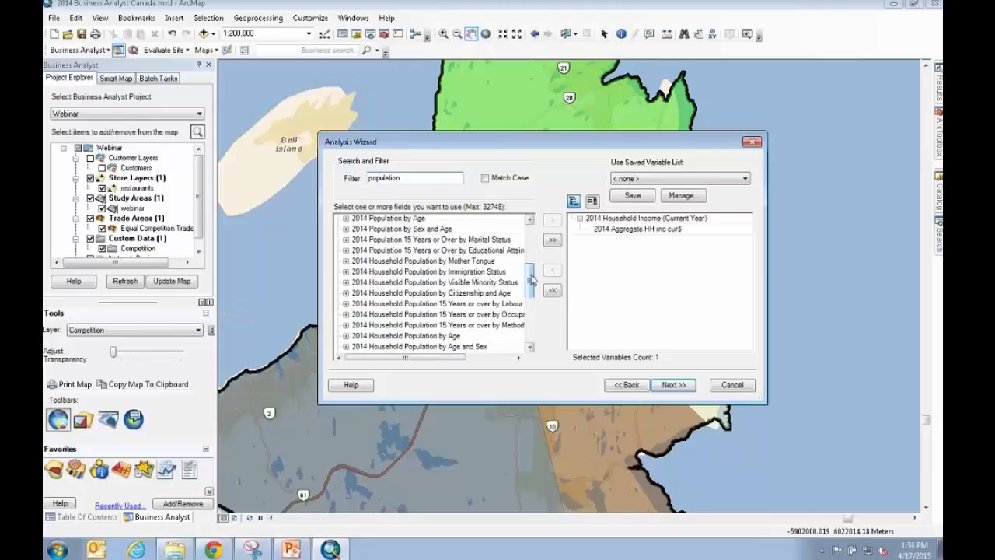
scroll(534, 270, down, 3)
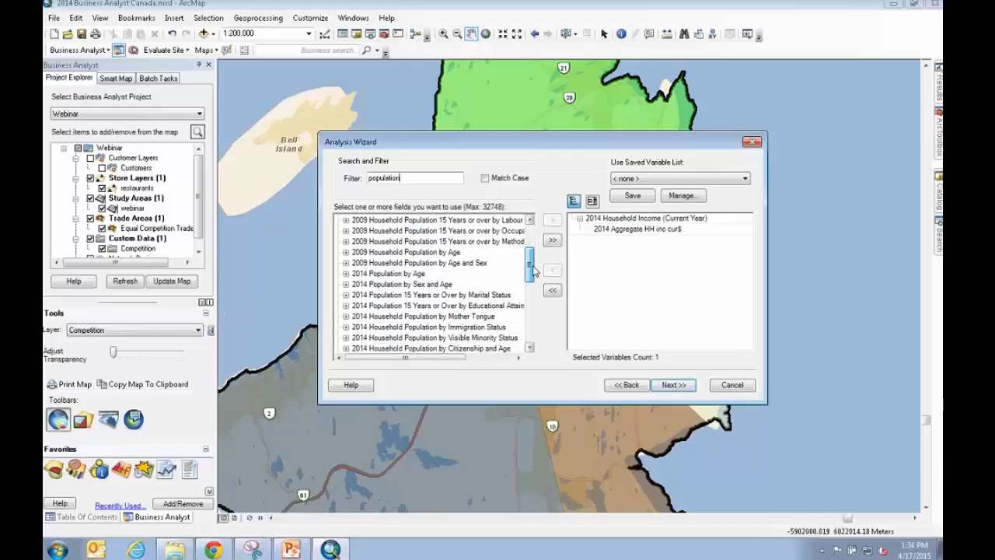
drag(533, 270, 534, 278)
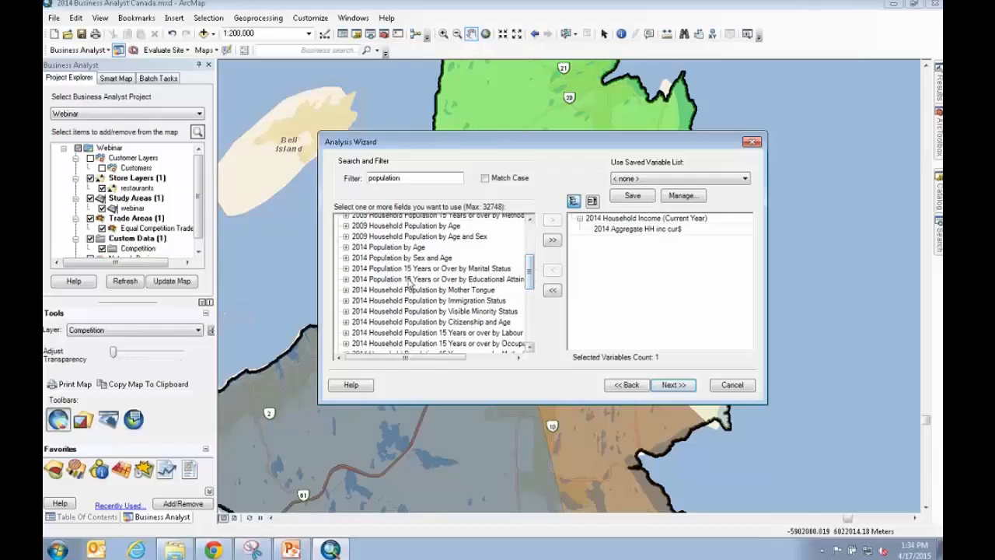
click(346, 268)
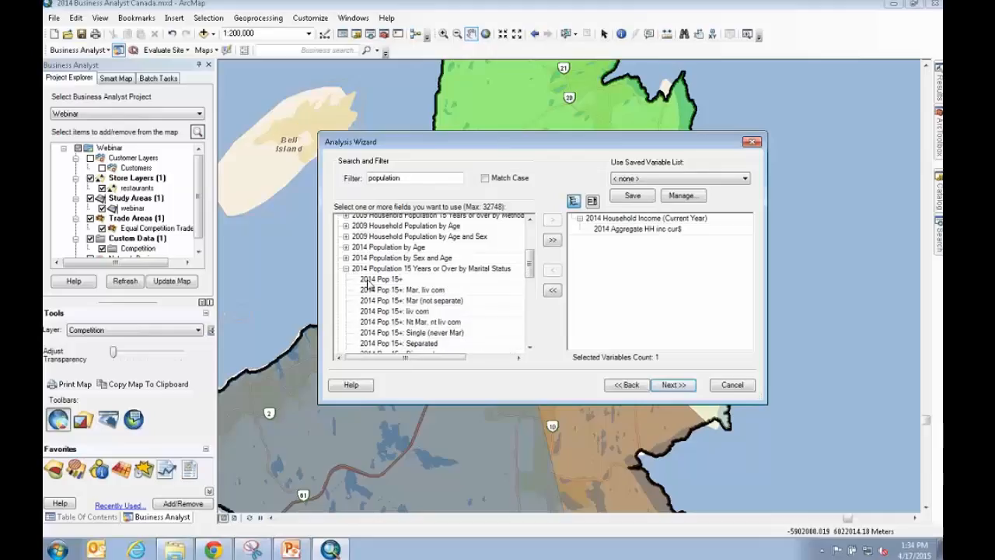
double_click(372, 279)
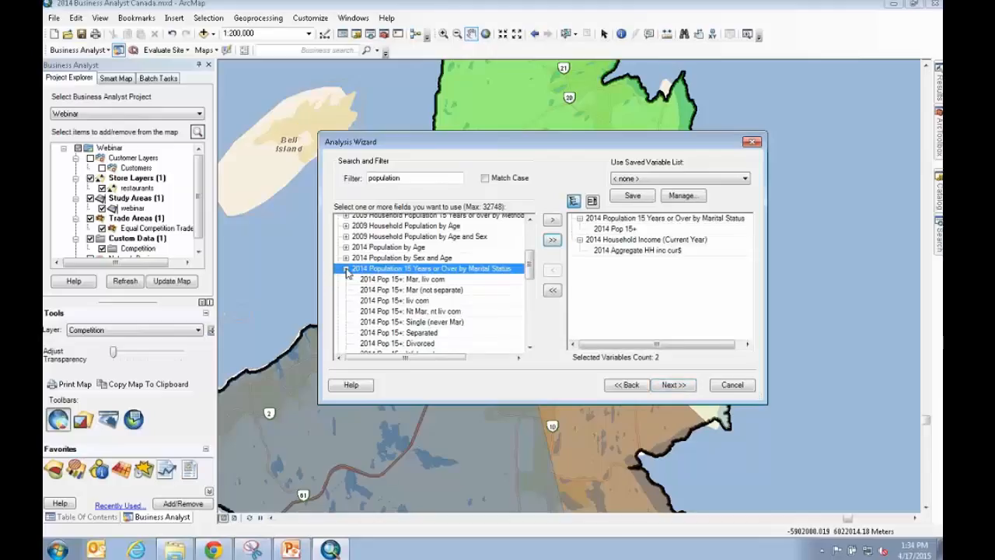
Step: Filter the variables by "daytime" and add 2014 Tot dayt pop: at work from 2014 Daytime Population
double_click(427, 178)
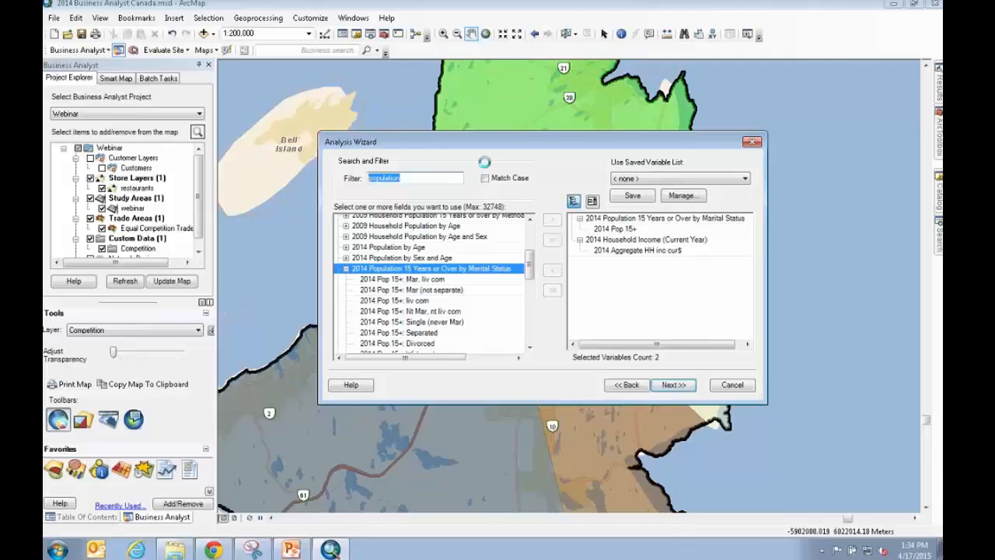
text(daytime)
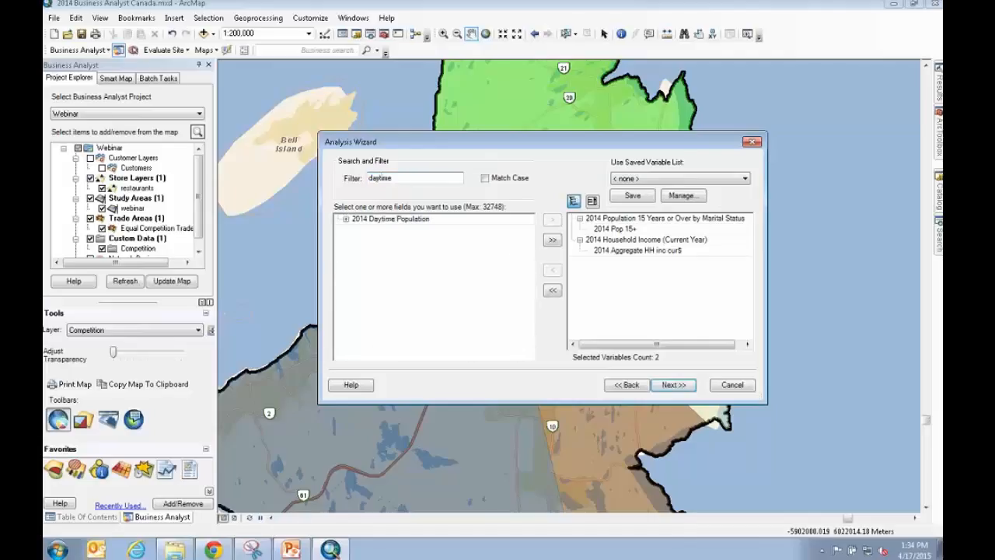
click(346, 219)
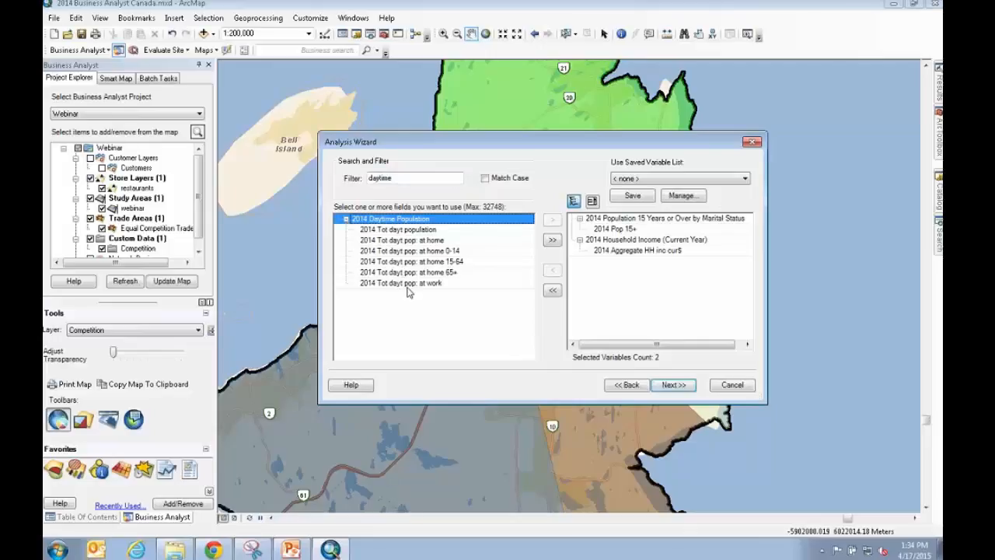
double_click(455, 284)
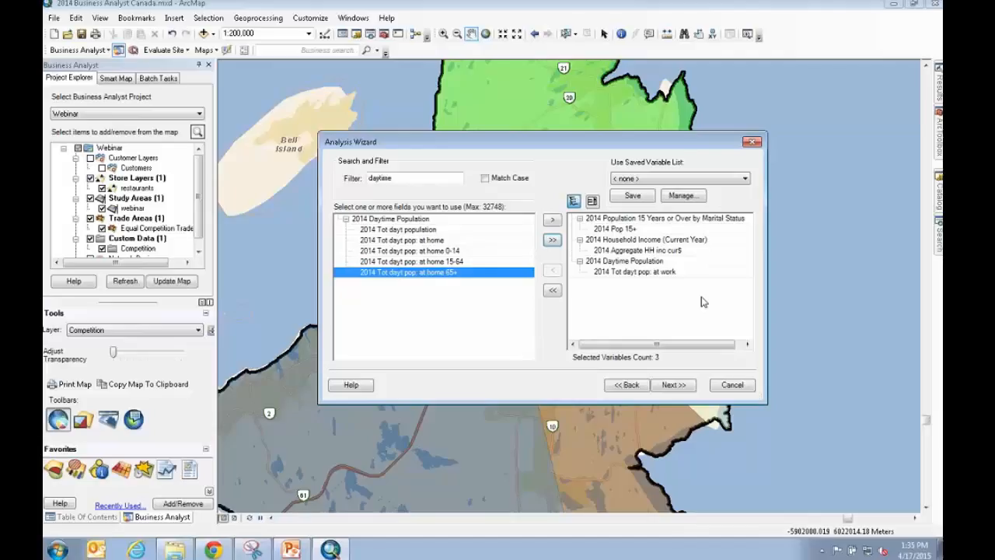
Step: Finish the analysis under the name Append Data without deferring it to the batch queue
click(673, 385)
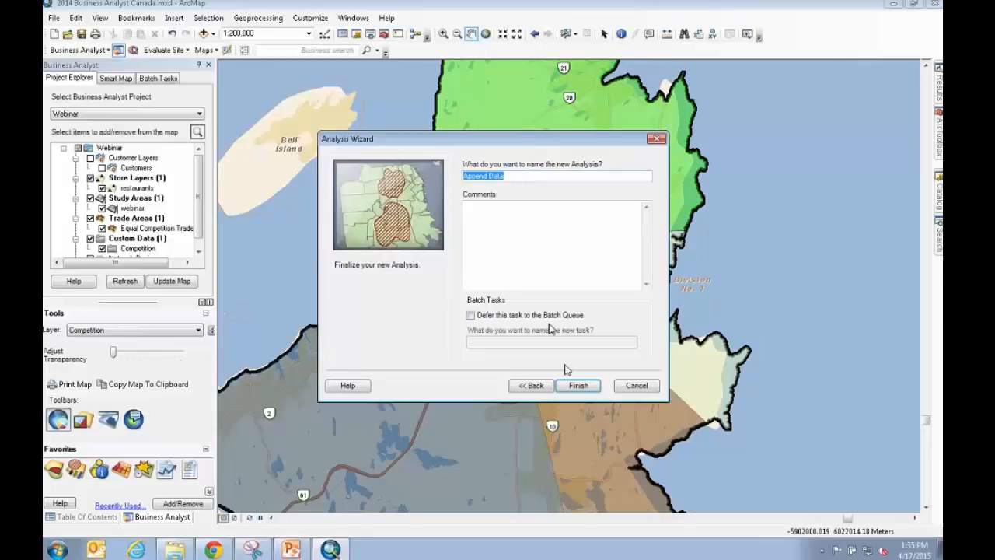
click(578, 386)
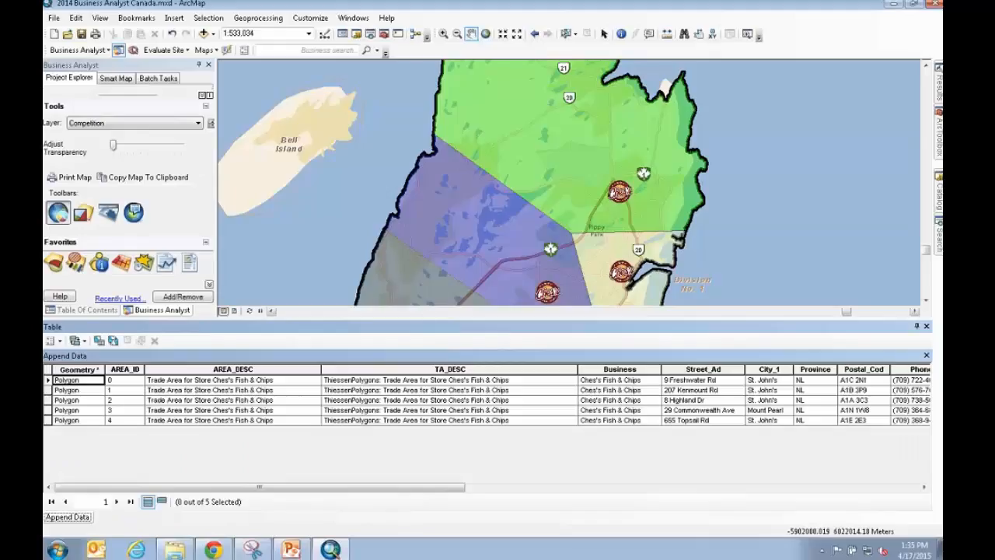
Step: In the layer list, collapse the Competition, restaurants, Customers and Equal Competition Trade Area legends and turn off the Equal Competition Trade Area layer
click(87, 309)
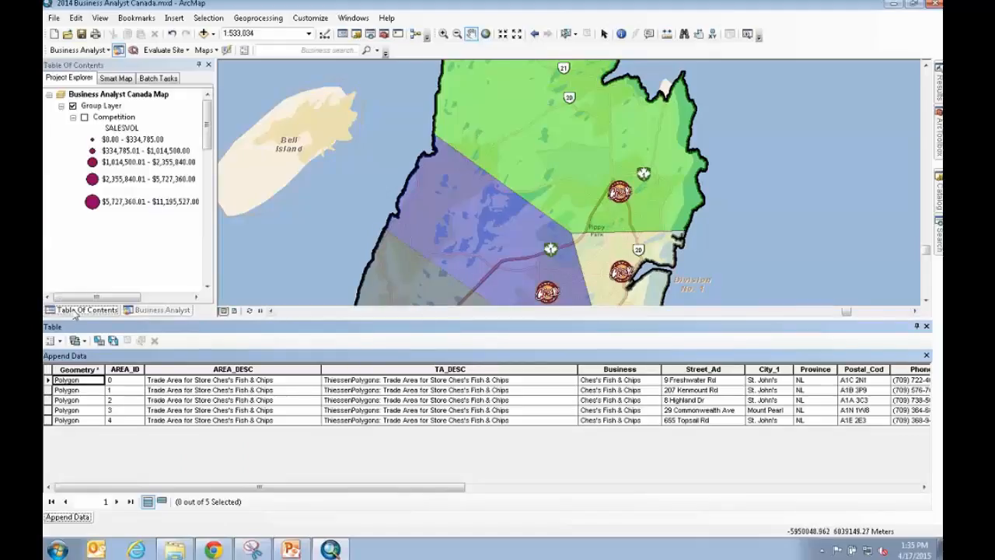
click(73, 117)
click(74, 129)
click(73, 140)
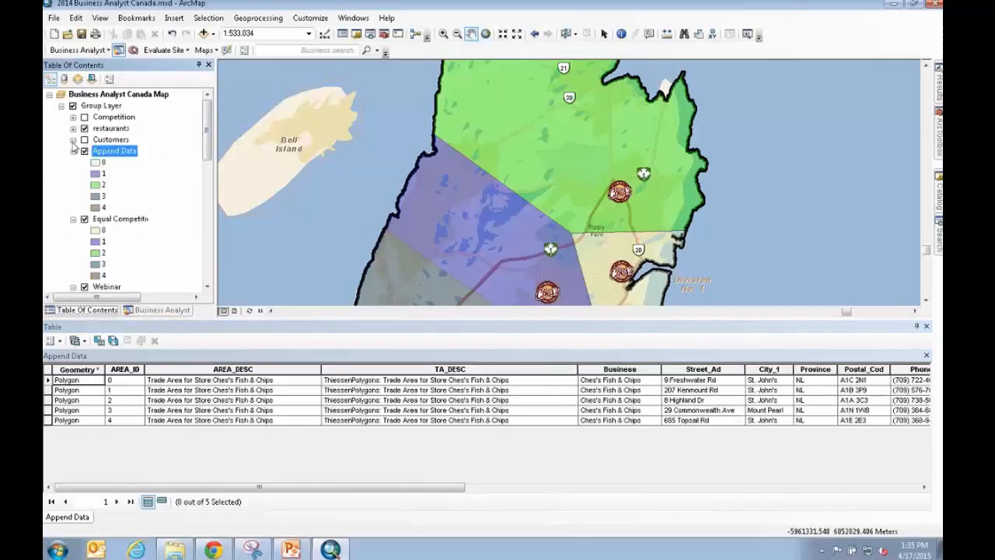
click(73, 219)
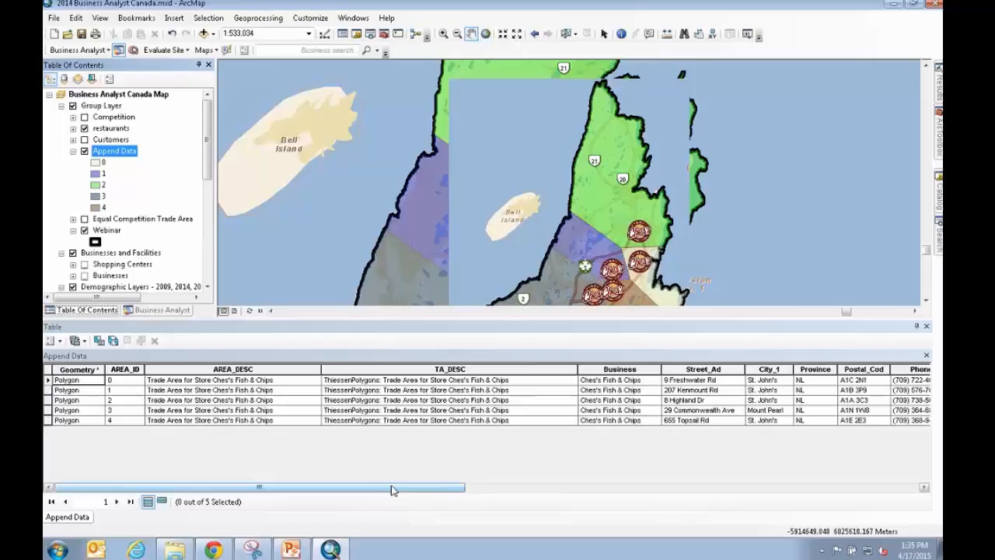
Step: Add a field named percapinc of type Double to the Append Data table
drag(394, 492, 899, 489)
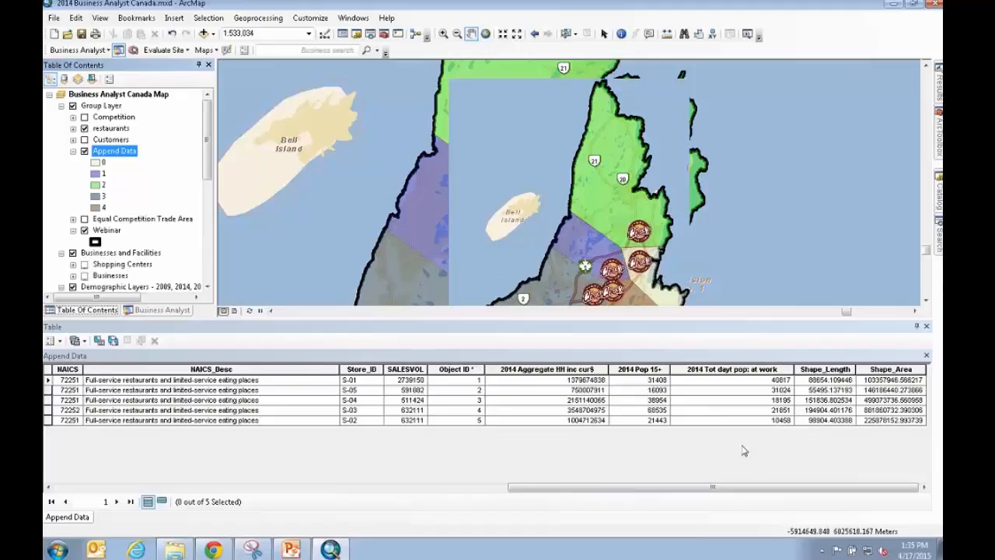
click(53, 341)
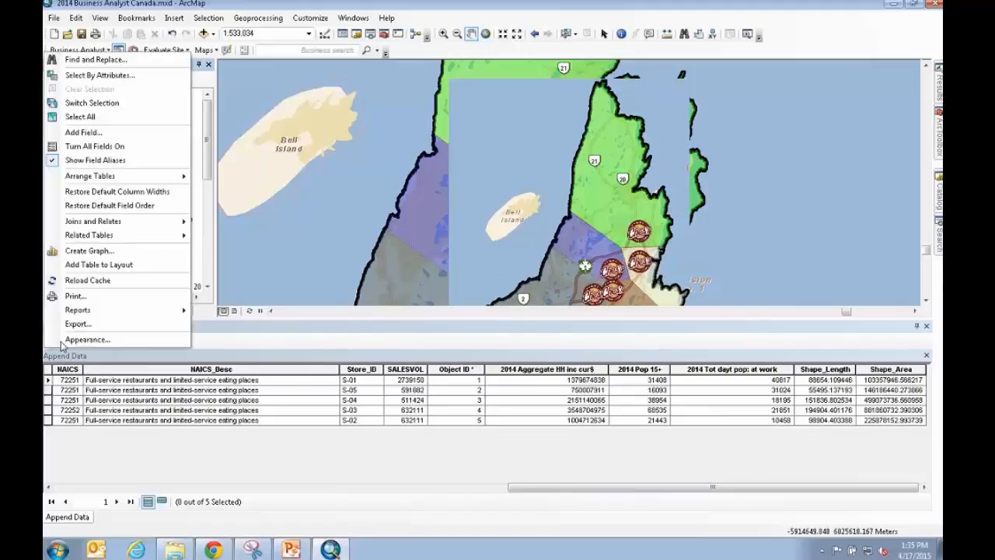
click(104, 136)
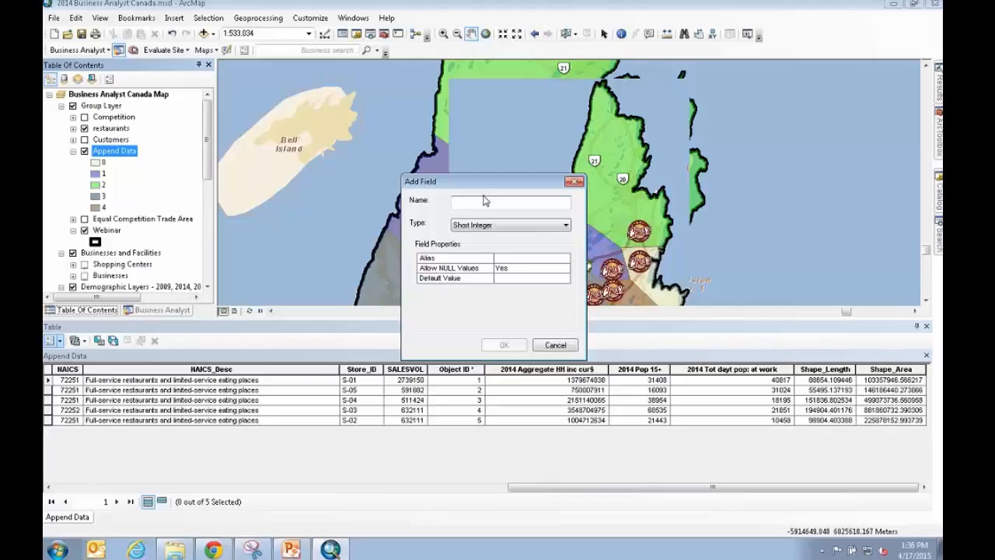
text(percap)
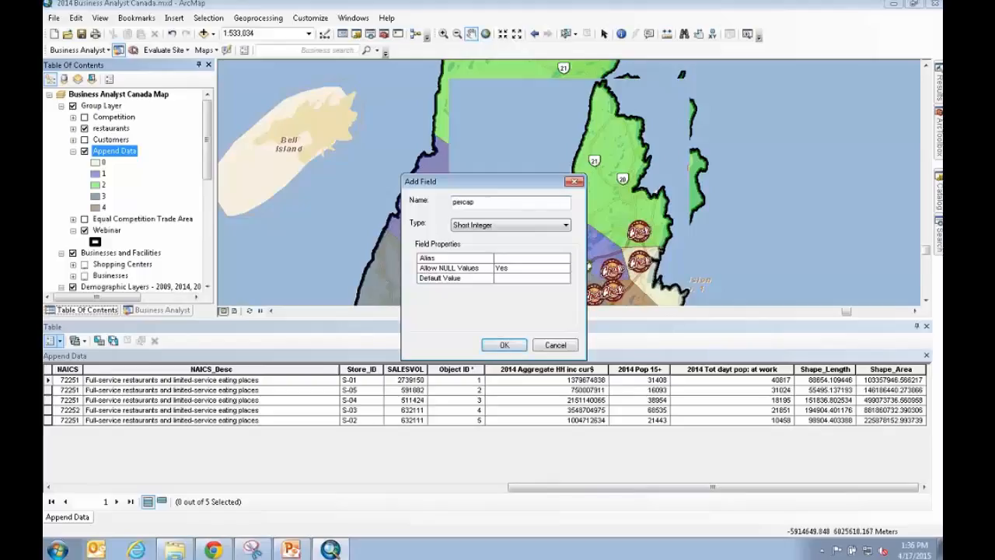
text(inc)
click(505, 225)
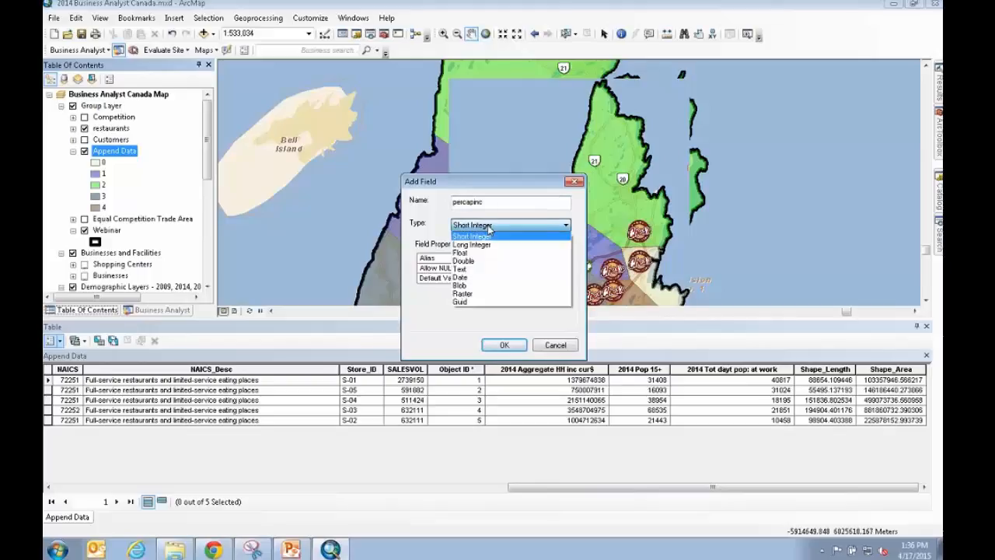
click(486, 262)
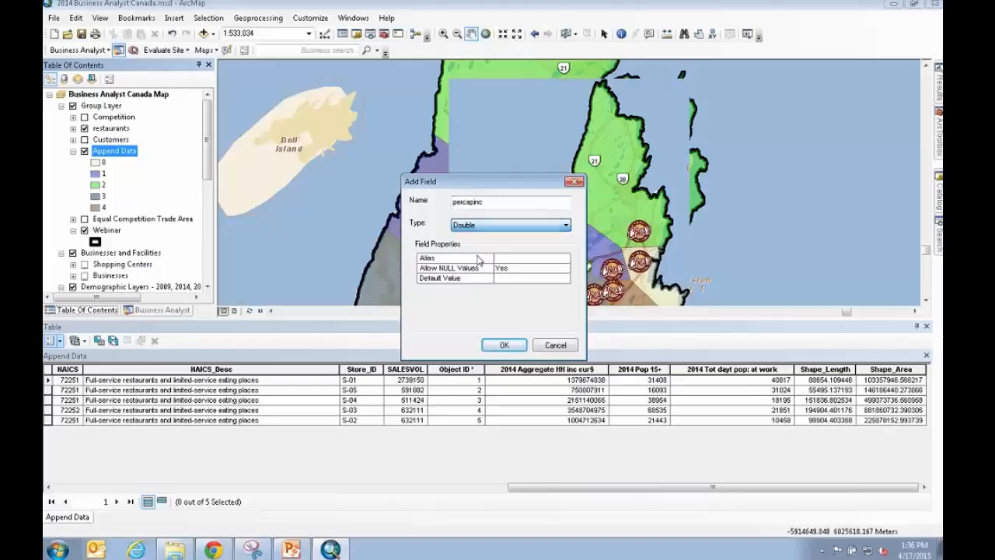
click(504, 345)
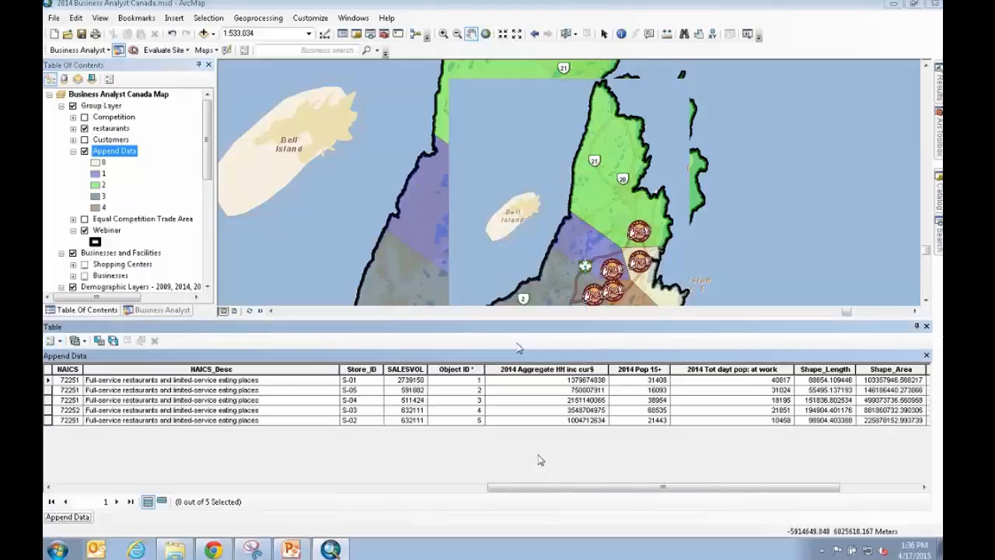
drag(564, 492, 644, 492)
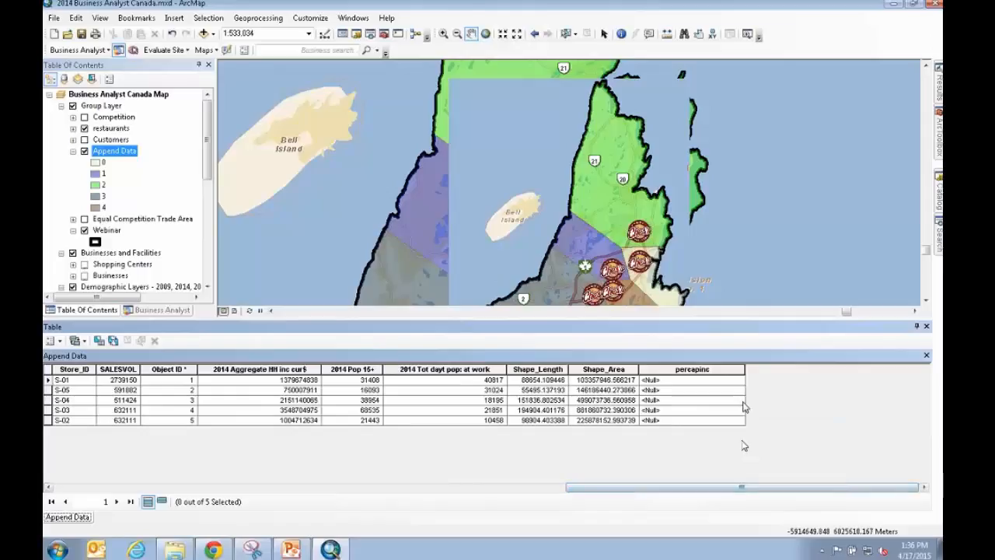
click(710, 370)
right_click(709, 370)
click(740, 286)
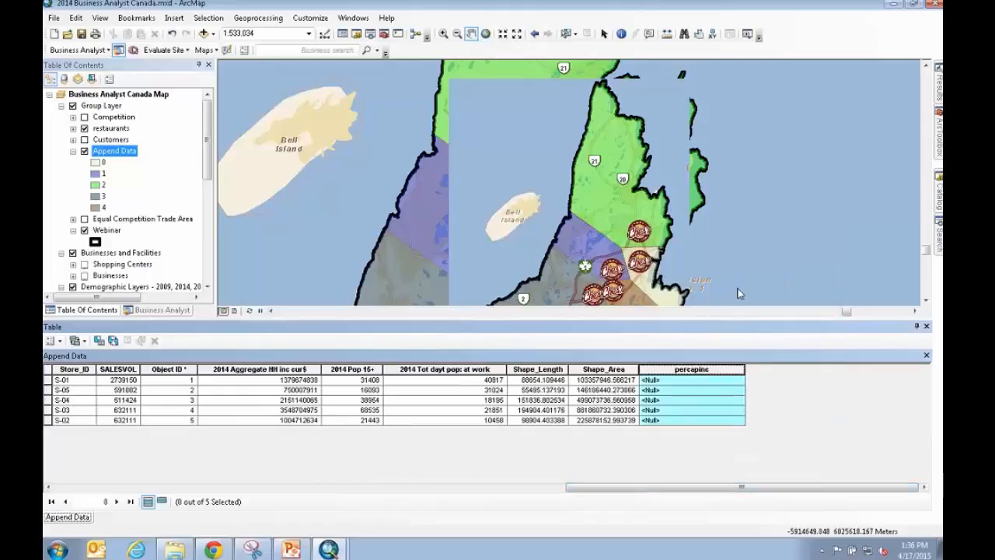
click(465, 294)
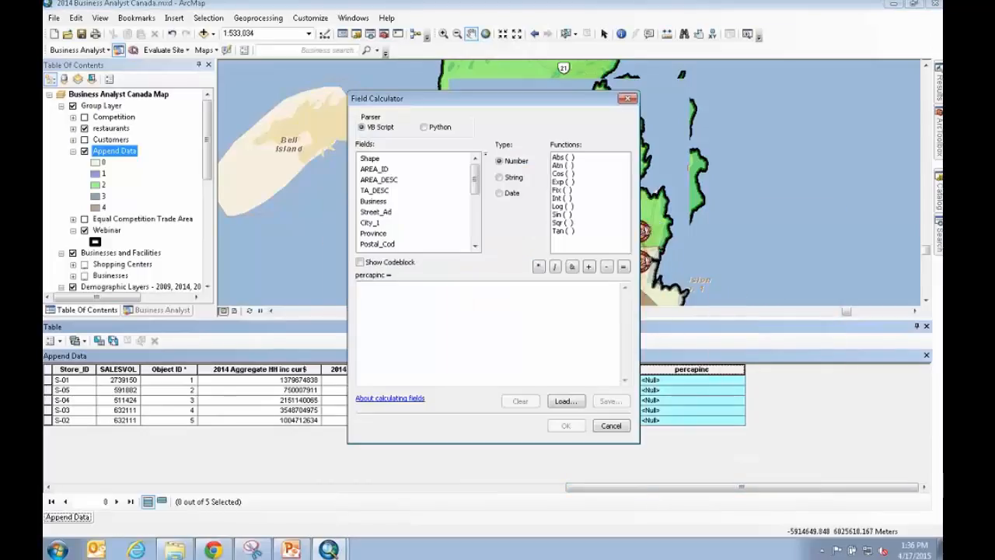
click(475, 191)
drag(475, 191, 475, 227)
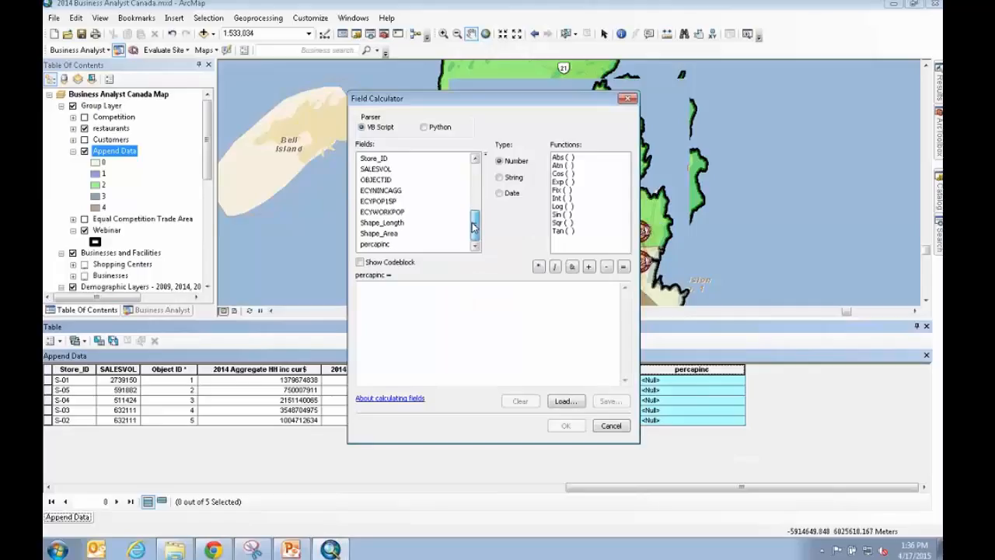
click(610, 425)
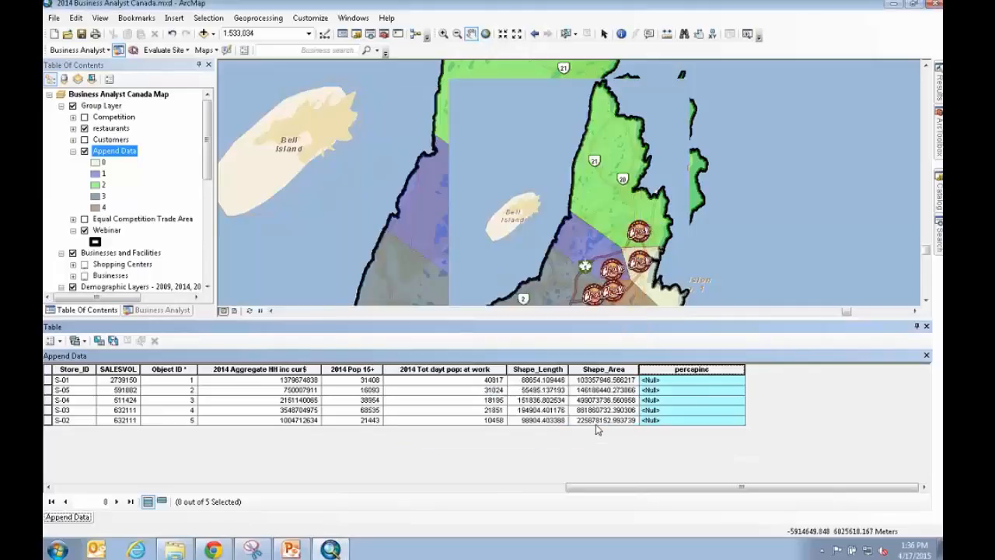
Step: Turn off field aliases in the Append Data table and calculate percapinc as [ECYNINCAGG] / [ECYPOP15P] with the Field Calculator
click(59, 341)
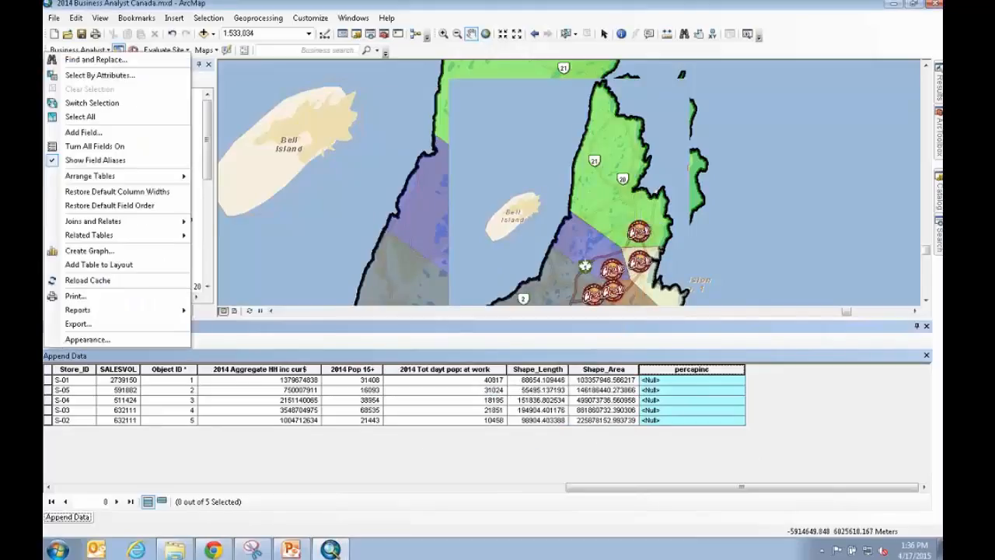
click(83, 160)
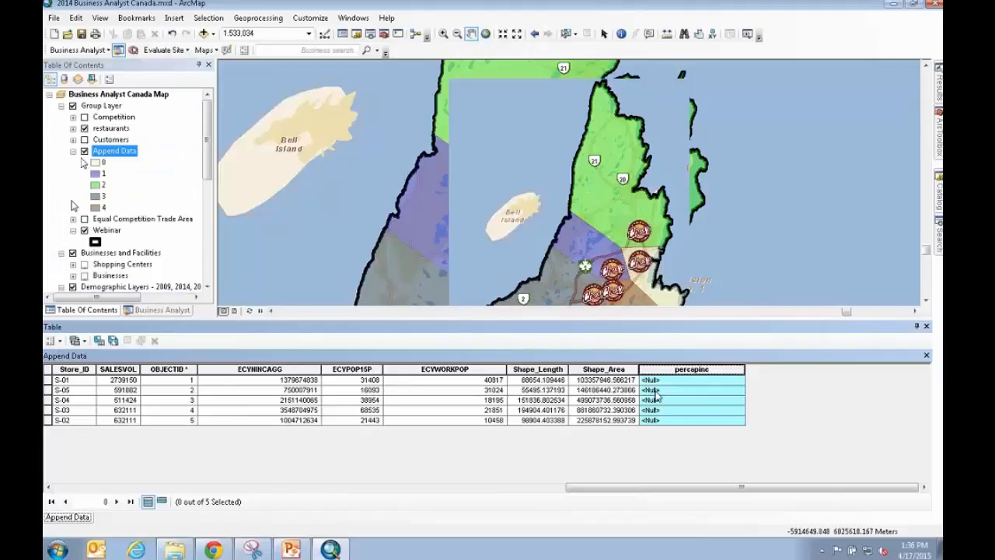
right_click(675, 374)
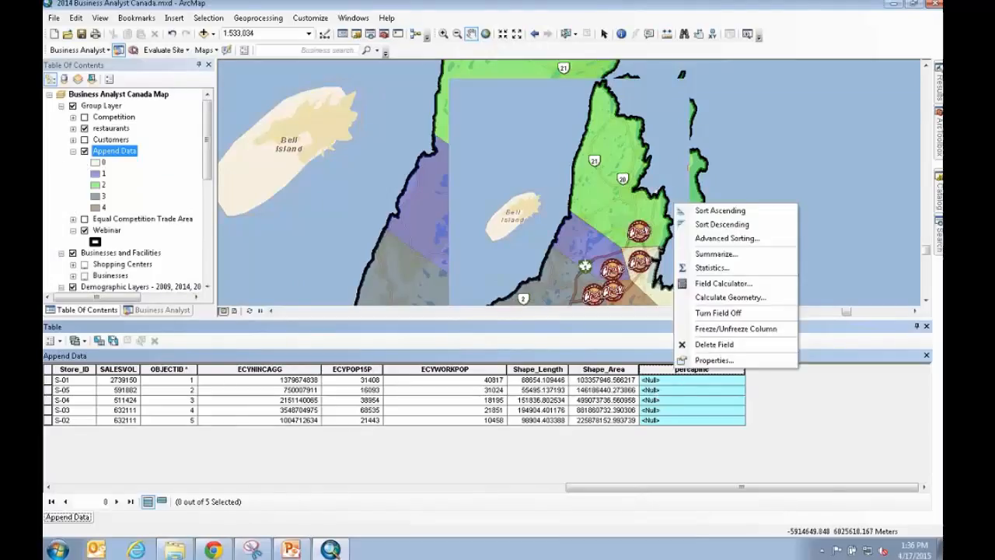
click(712, 285)
click(478, 296)
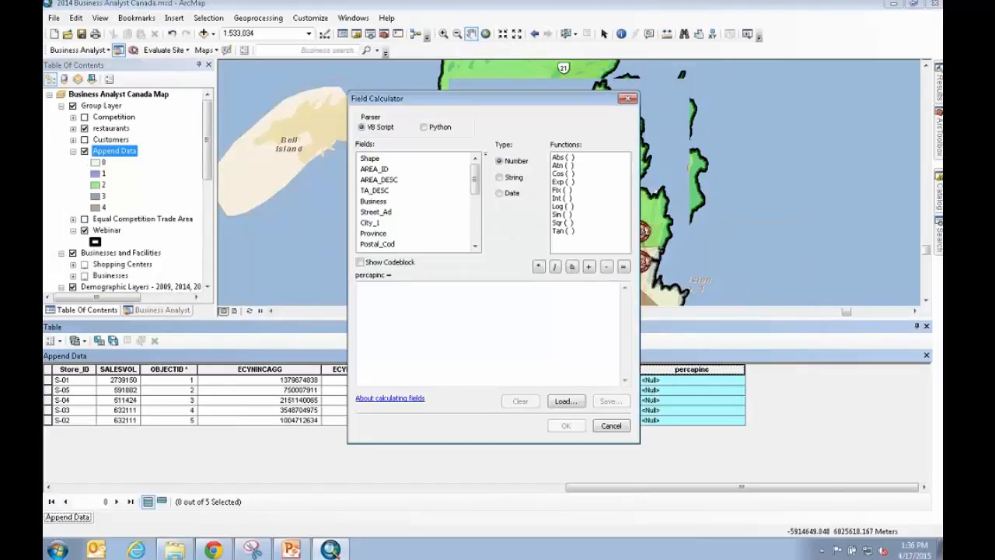
drag(504, 104, 741, 117)
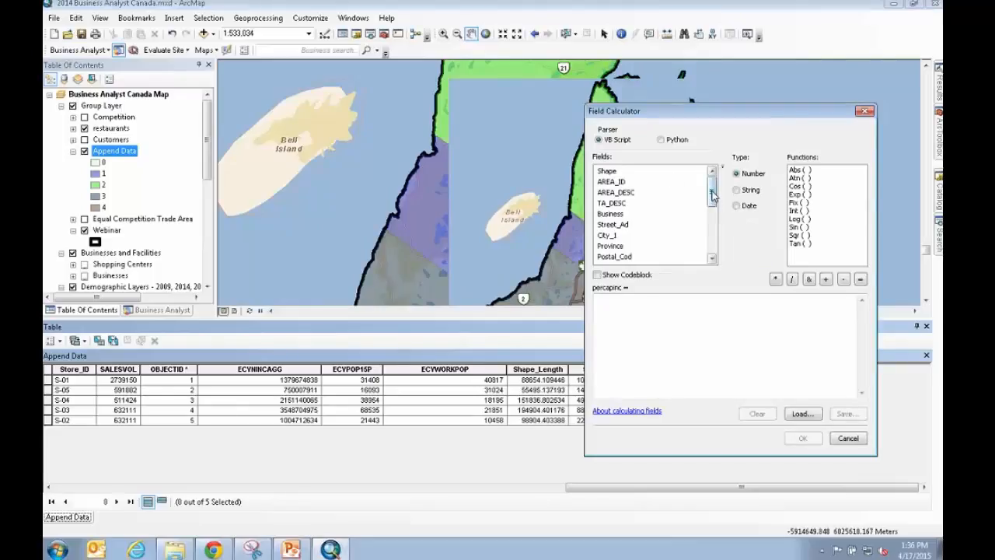
drag(711, 194, 712, 238)
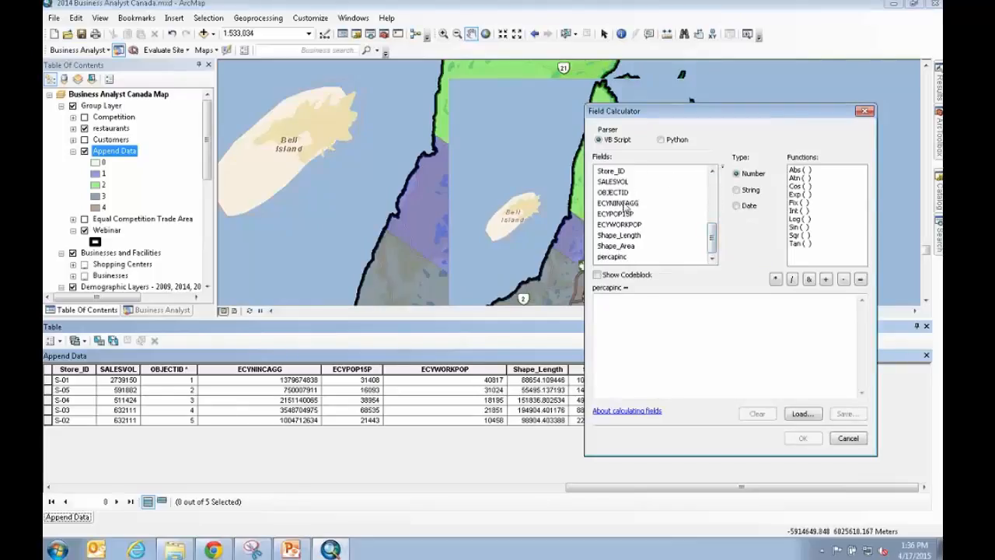
click(625, 204)
double_click(624, 205)
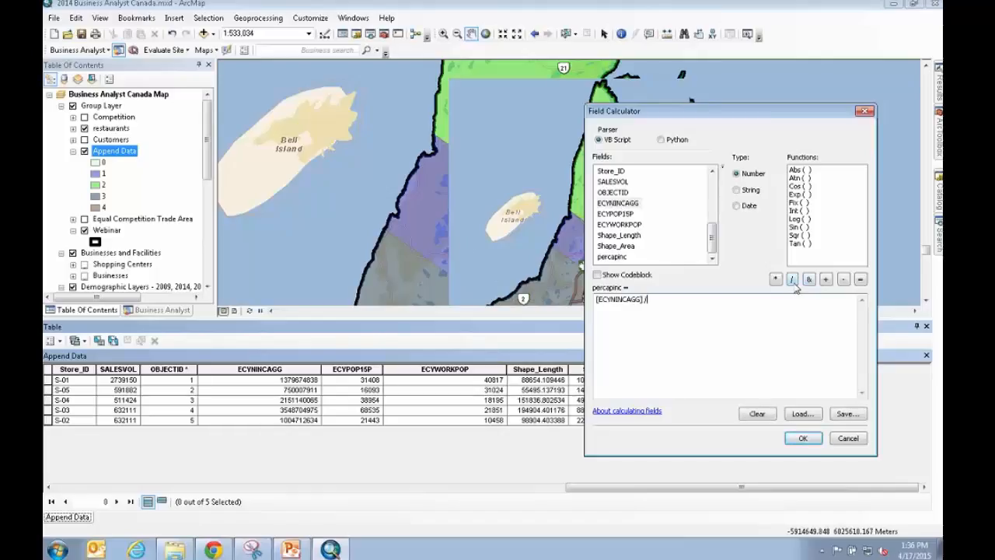
double_click(618, 215)
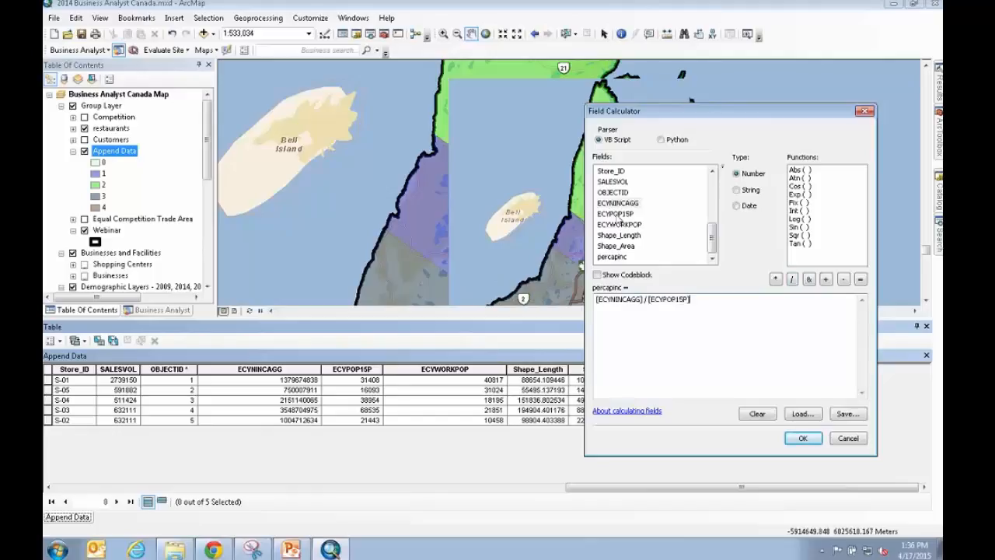
click(803, 439)
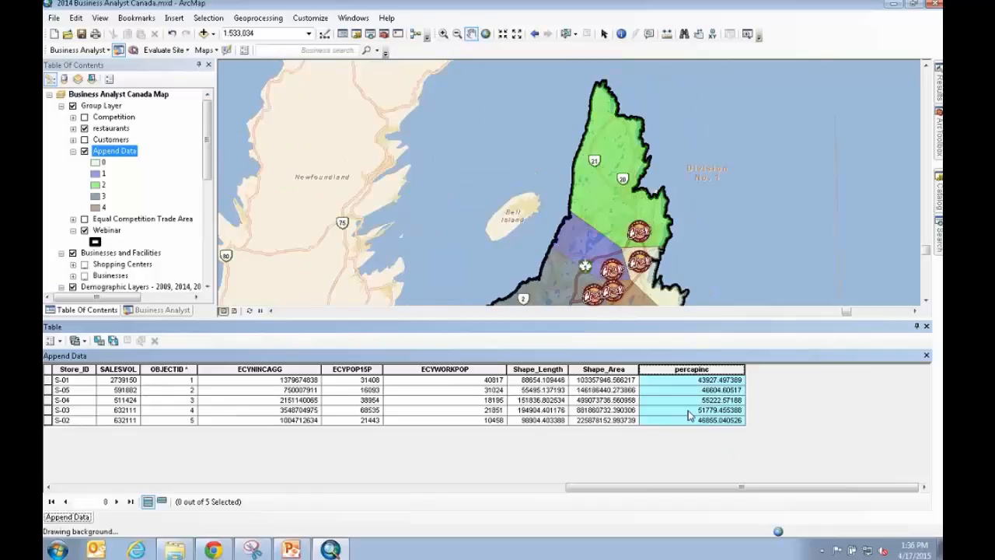
Step: Set the number format of the percapinc field to Currency
right_click(692, 371)
click(726, 362)
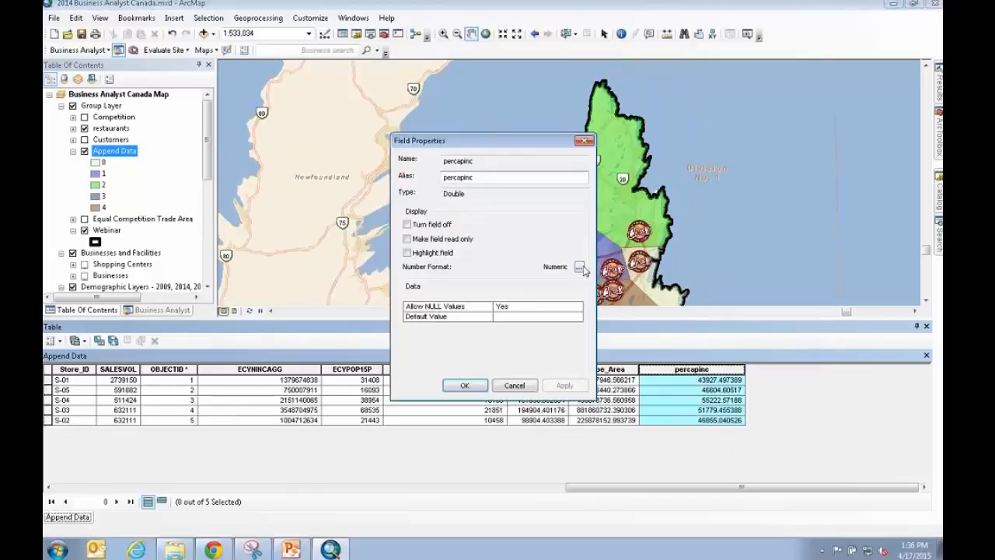
click(578, 267)
click(423, 197)
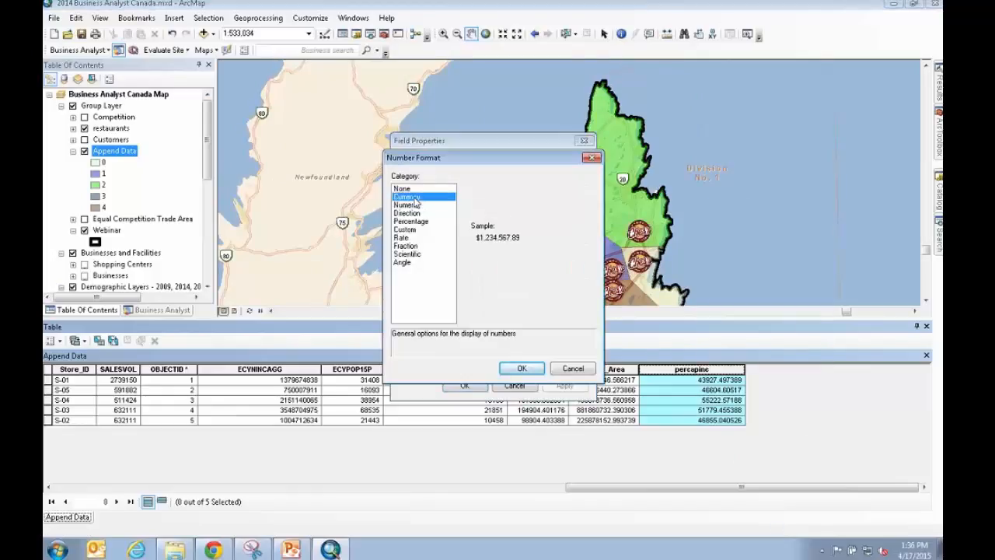
click(514, 371)
click(464, 385)
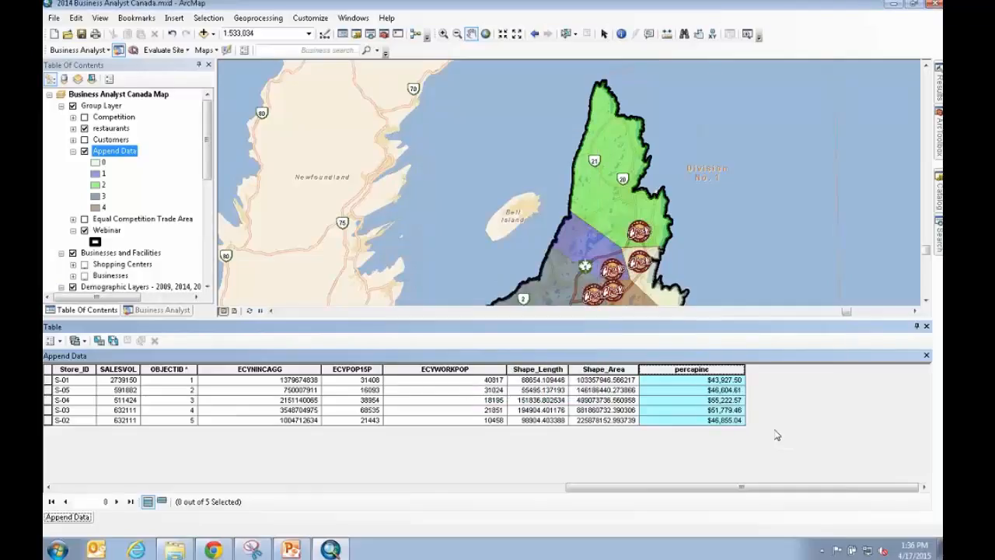
Step: Add a field named percapsales of type Double to the Append Data table
click(52, 341)
click(89, 133)
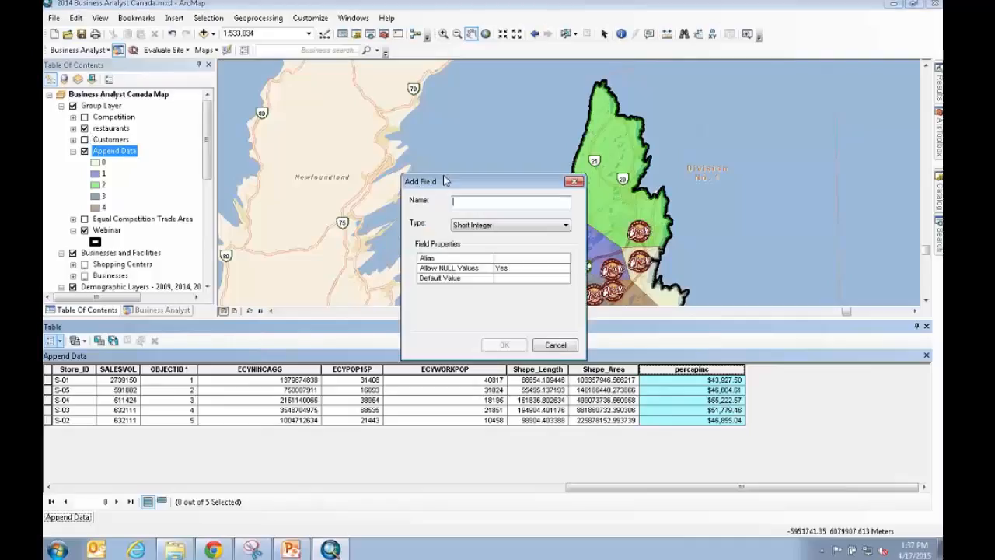
text(perca)
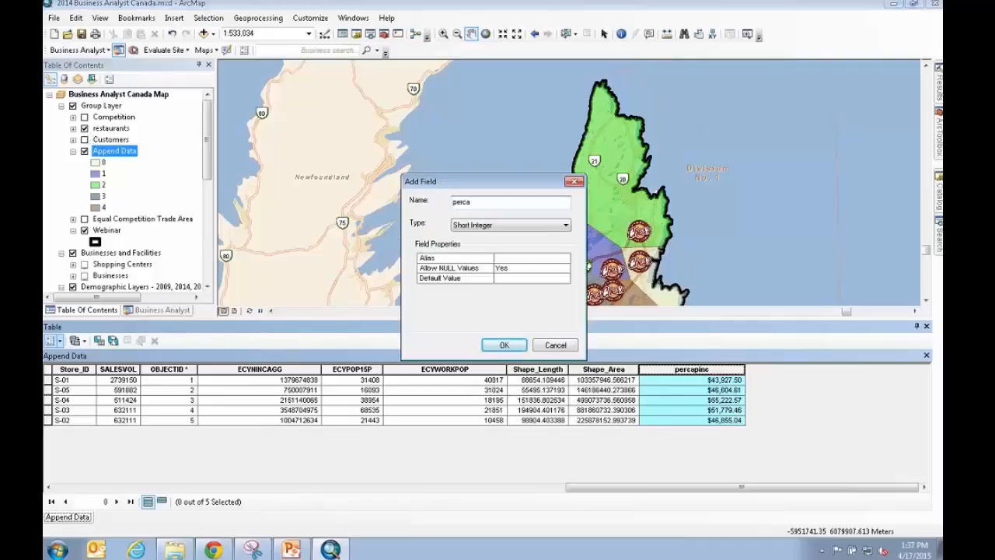
text(pc)
key(BackSpace)
text(ales)
click(482, 225)
click(482, 267)
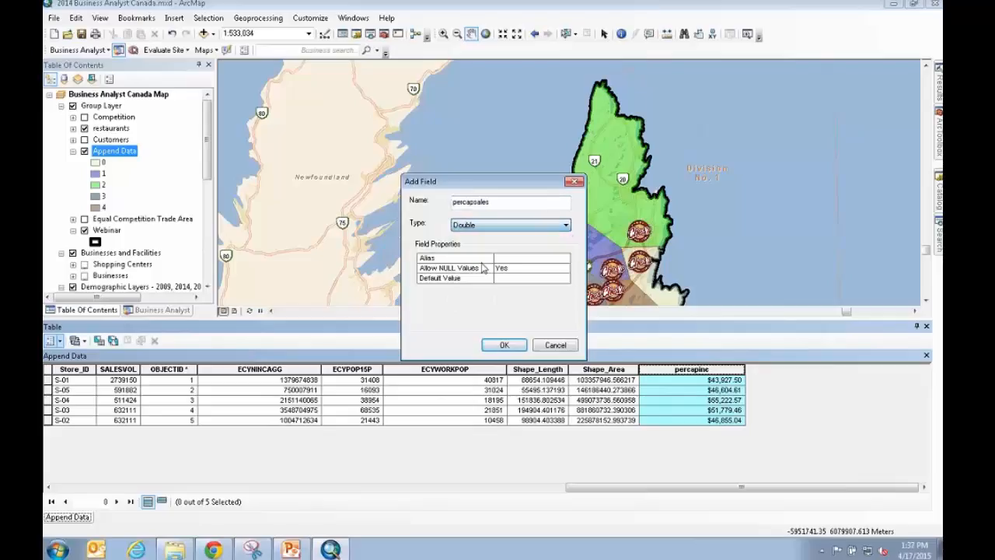
click(501, 345)
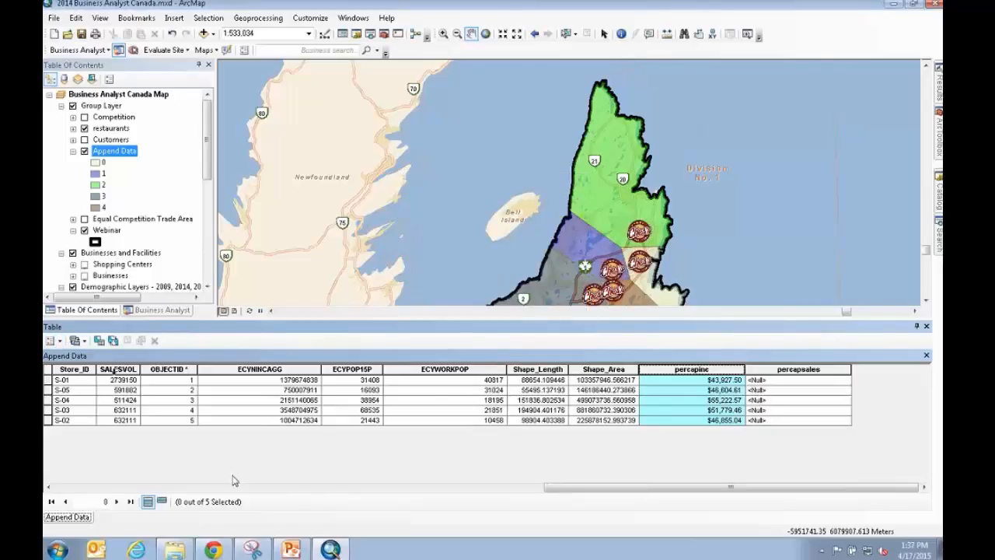
drag(619, 486, 582, 487)
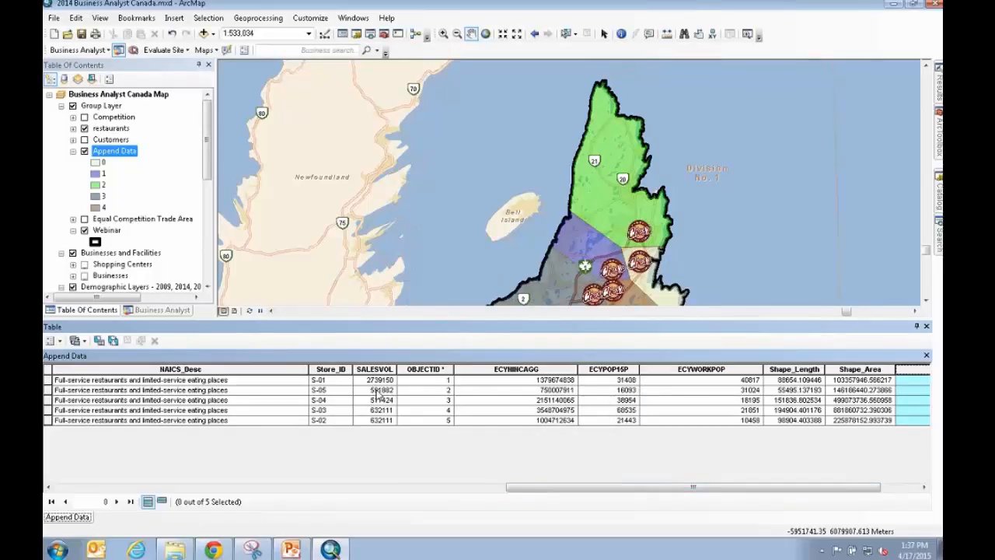
drag(526, 490, 605, 498)
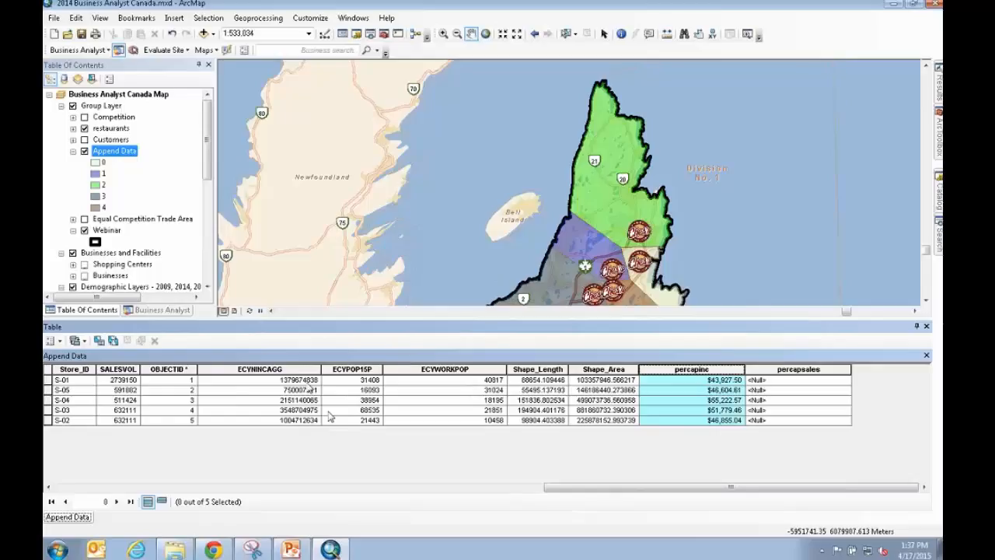
Step: Calculate the percapsales field as [SALESVOL] / [ECYPOP15P] with the Field Calculator, replacing the earlier expression
right_click(830, 368)
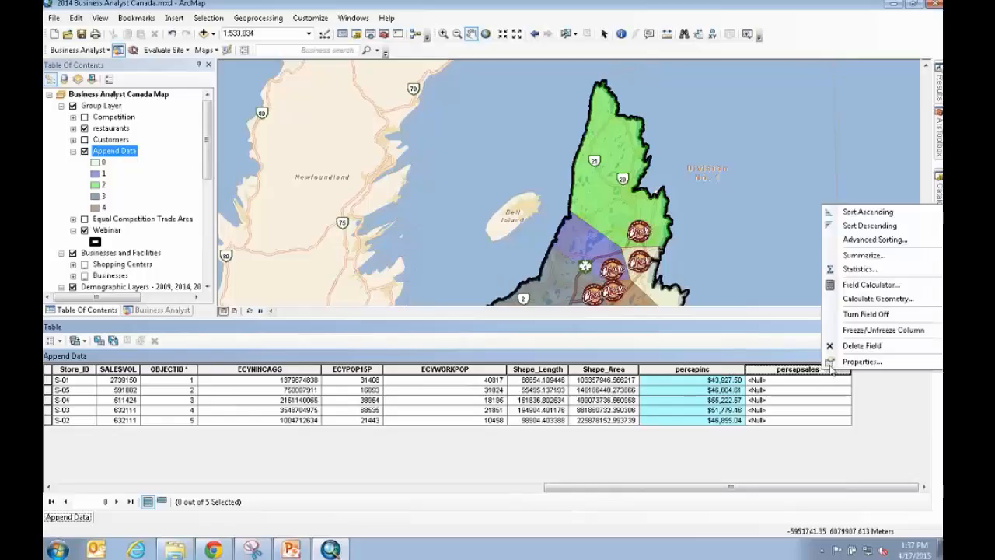
click(869, 284)
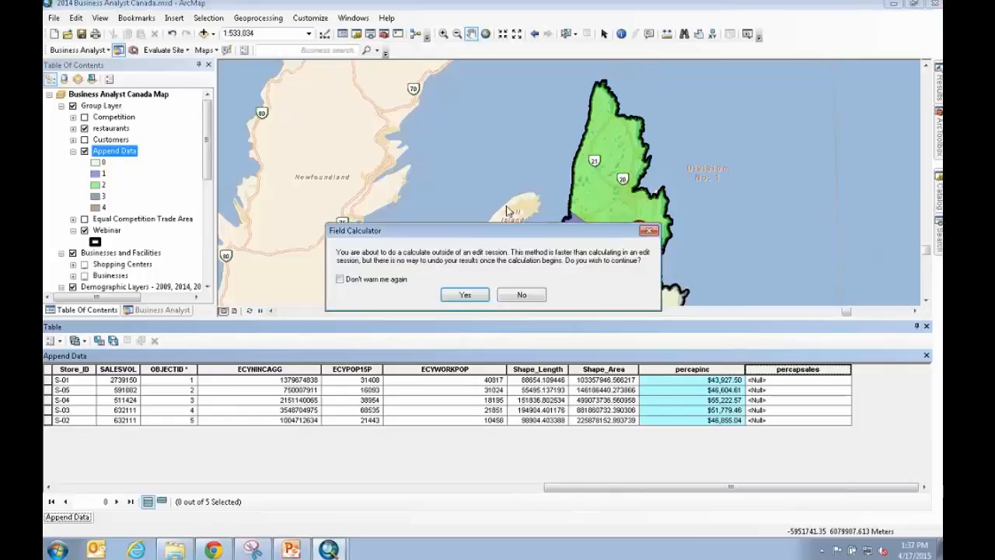
click(463, 295)
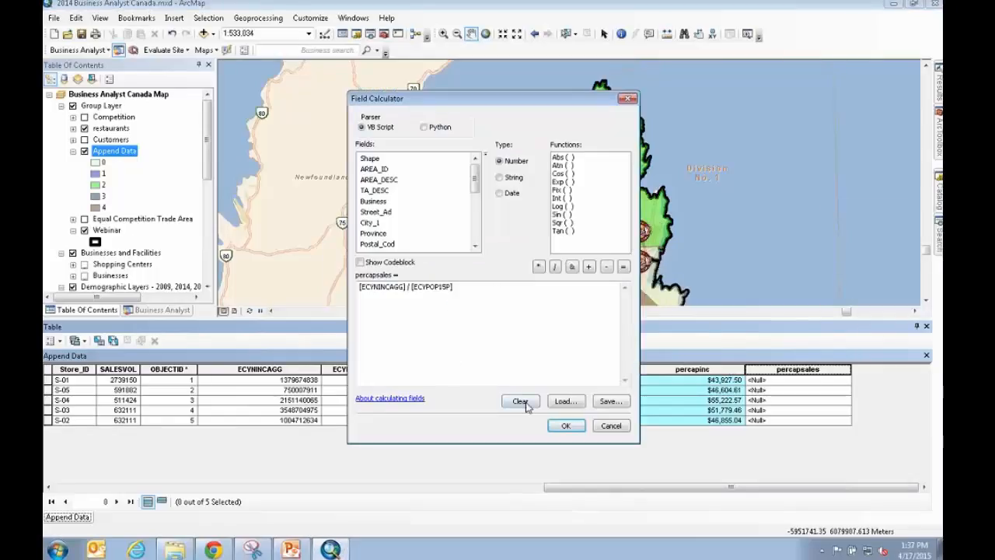
scroll(439, 233, down, 6)
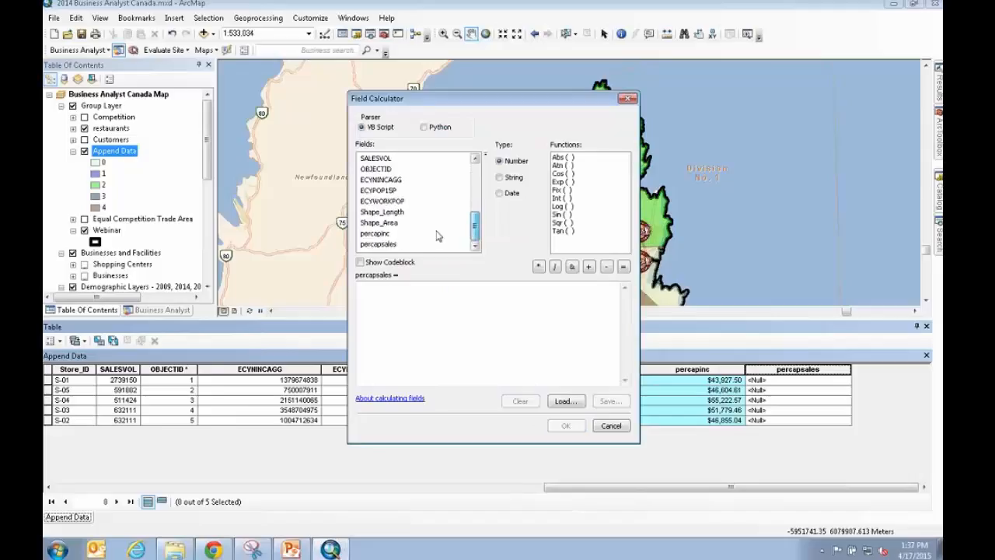
double_click(376, 158)
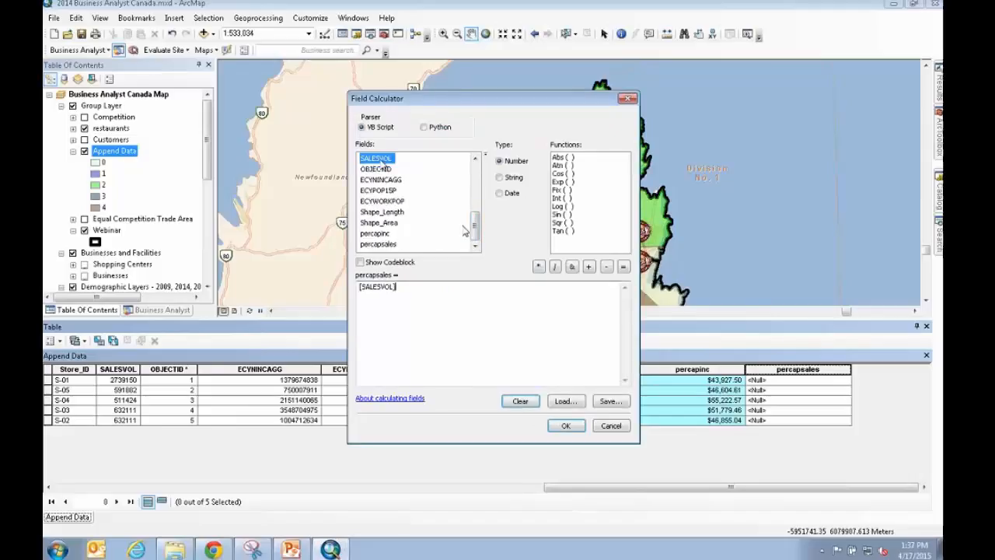
click(555, 267)
drag(547, 101, 754, 92)
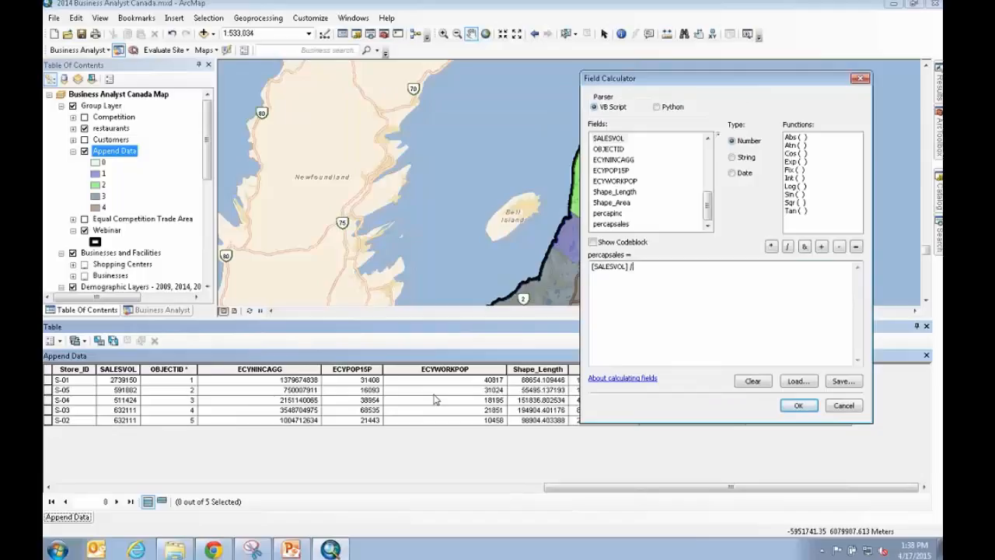
double_click(614, 171)
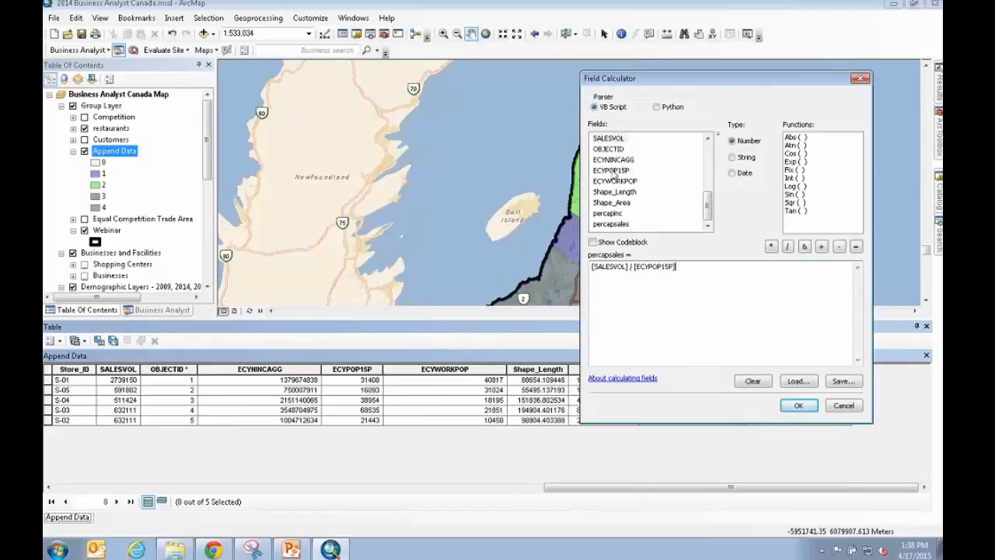
click(801, 406)
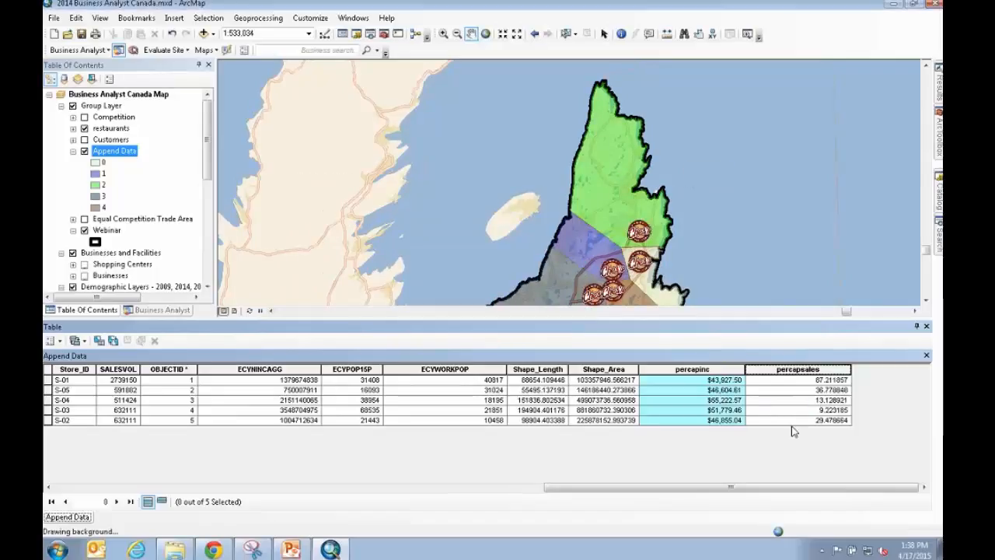
Step: Set the number format of the percapsales field to Currency
right_click(818, 372)
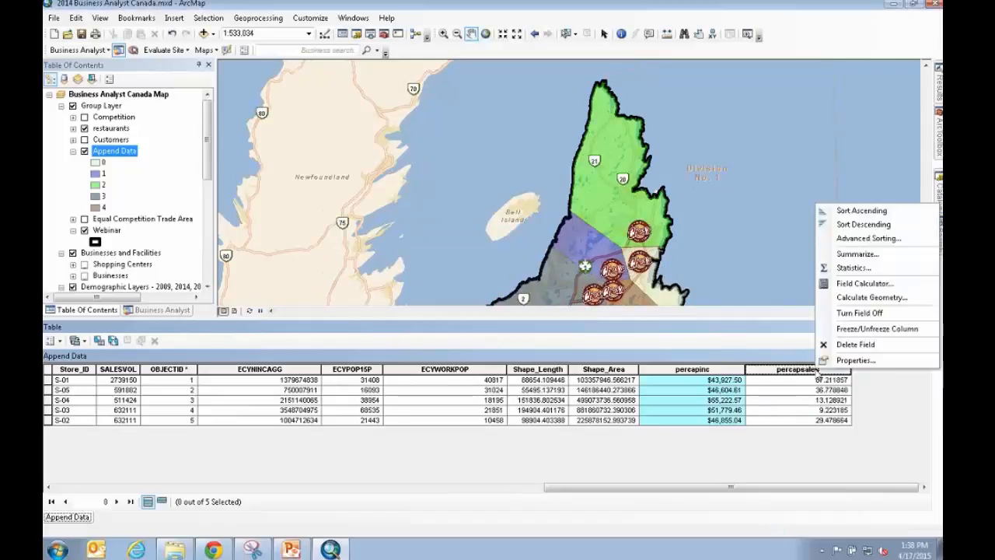
click(855, 359)
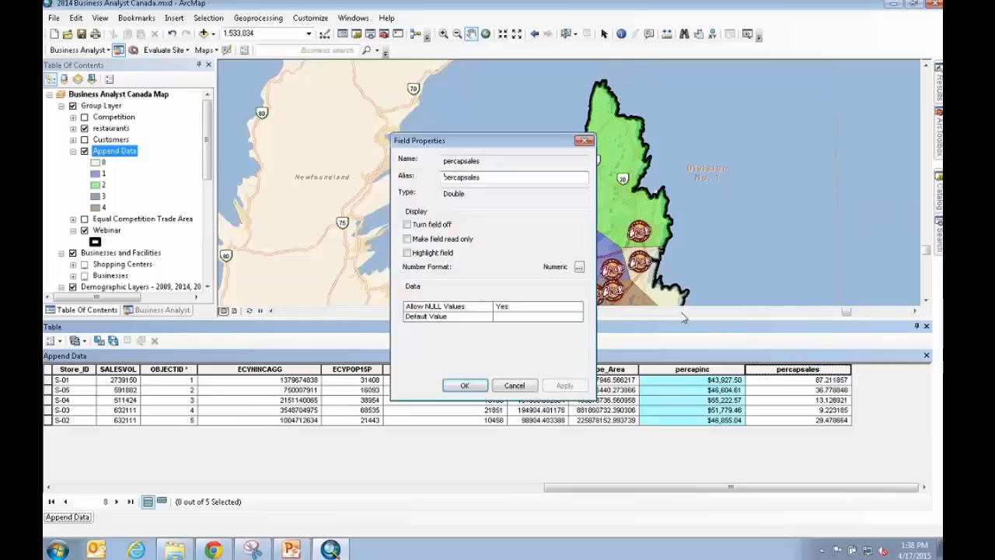
click(579, 266)
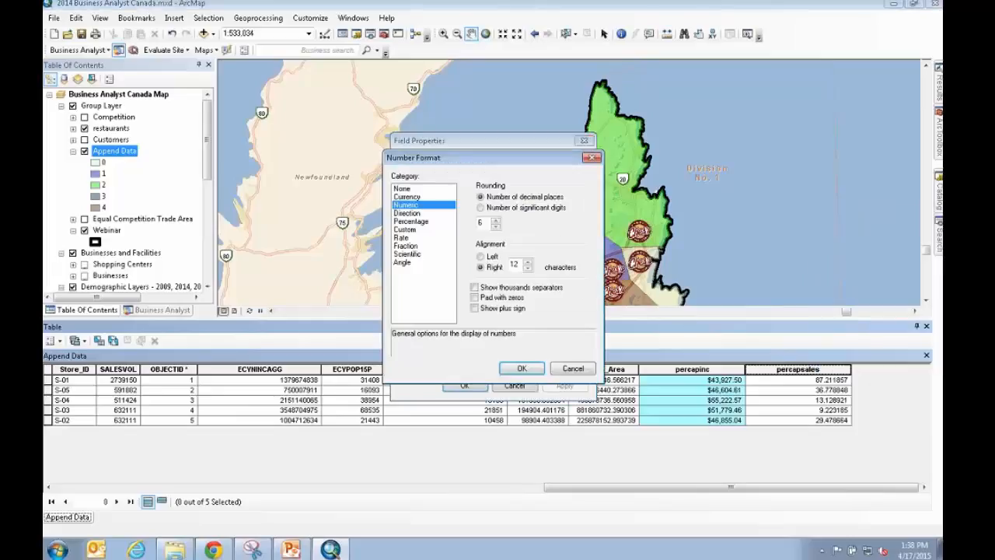
click(406, 197)
click(521, 368)
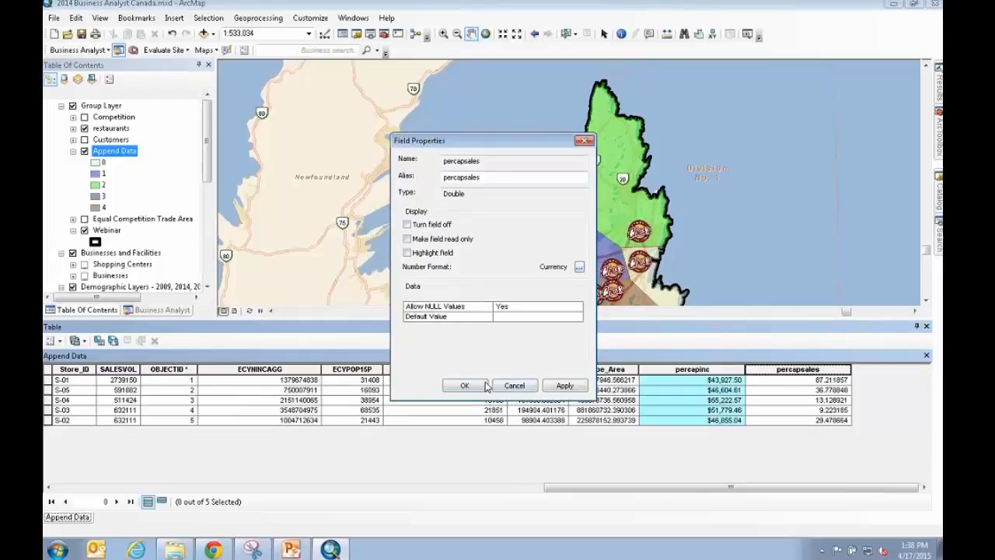
click(464, 385)
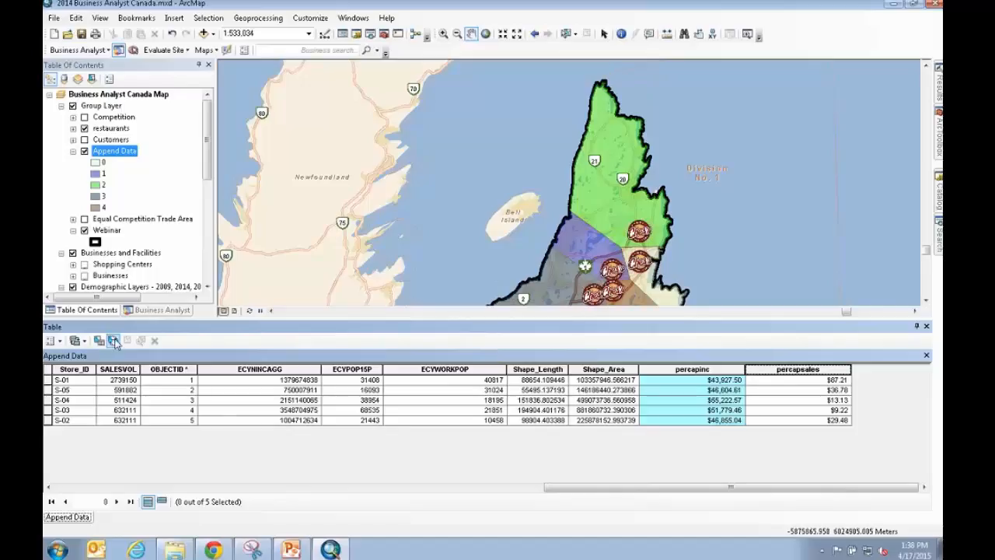
Step: Add a field named percapwork of type Double to the Append Data table
click(61, 342)
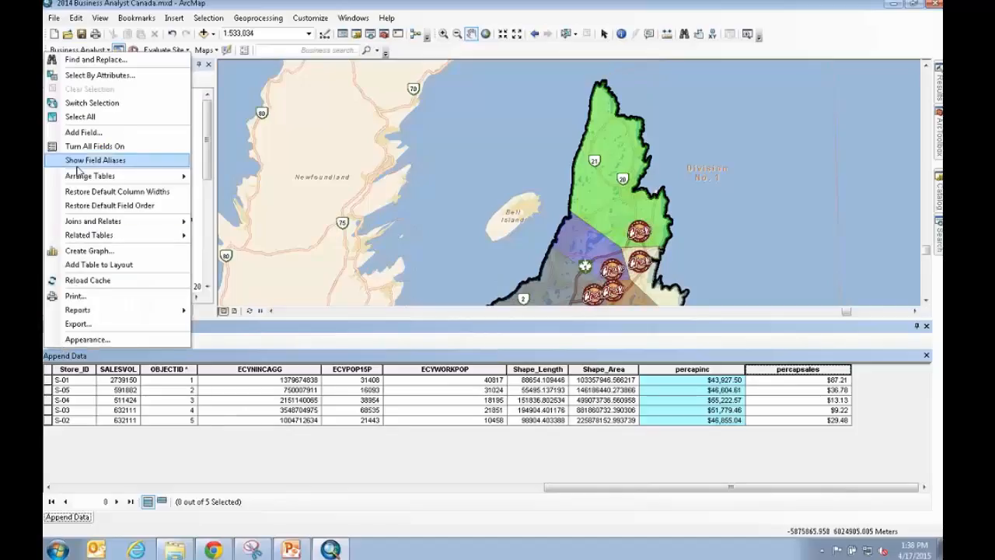
click(82, 135)
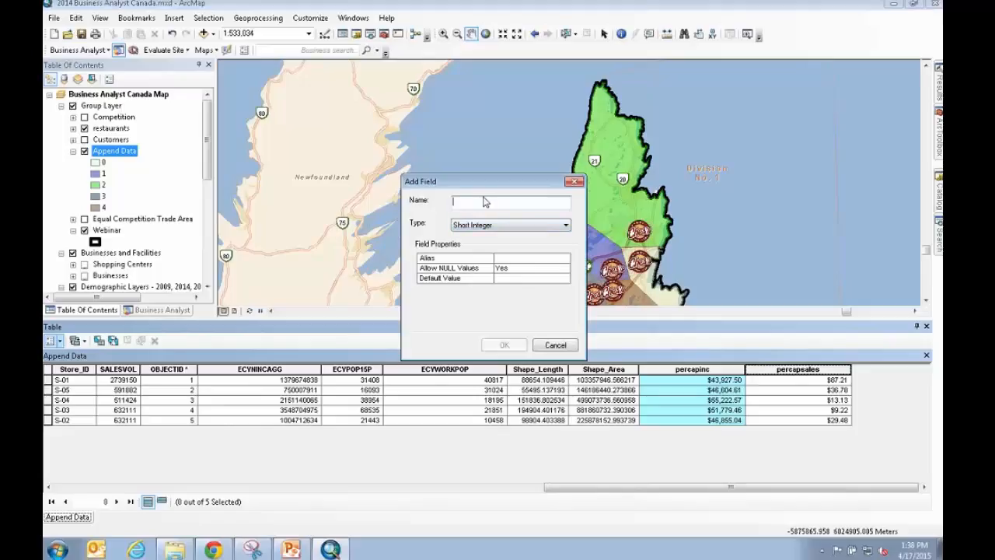
text(percapwork)
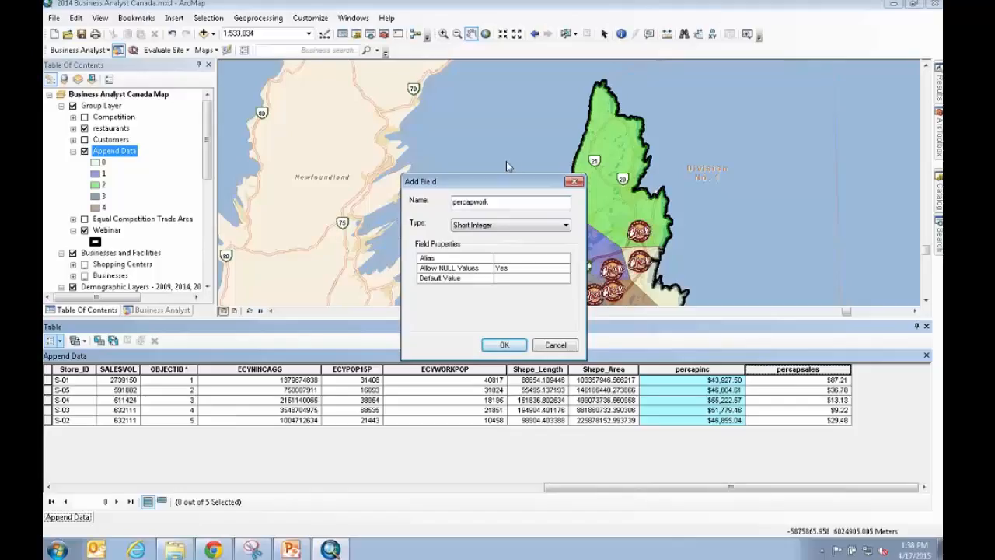
click(537, 227)
click(520, 265)
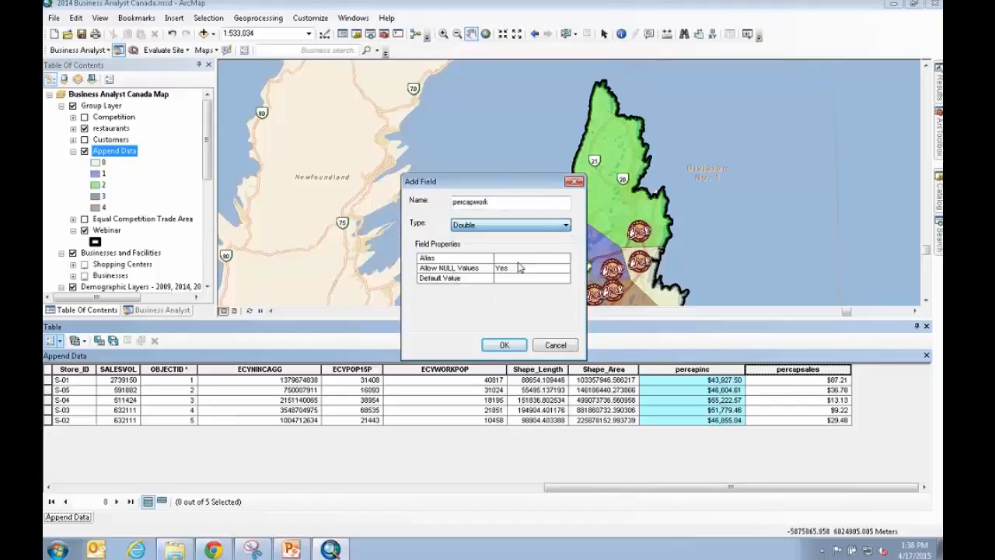
click(503, 345)
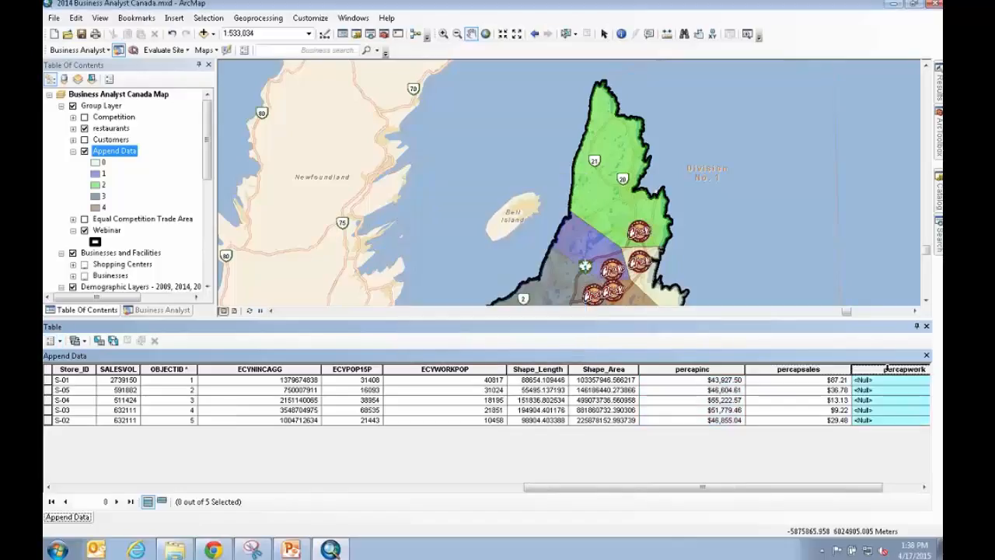
Step: Calculate the percapwork field as [SALESVOL]/[ECYWORKPOP] by swapping the divisor in the Field Calculator expression
right_click(887, 369)
click(854, 449)
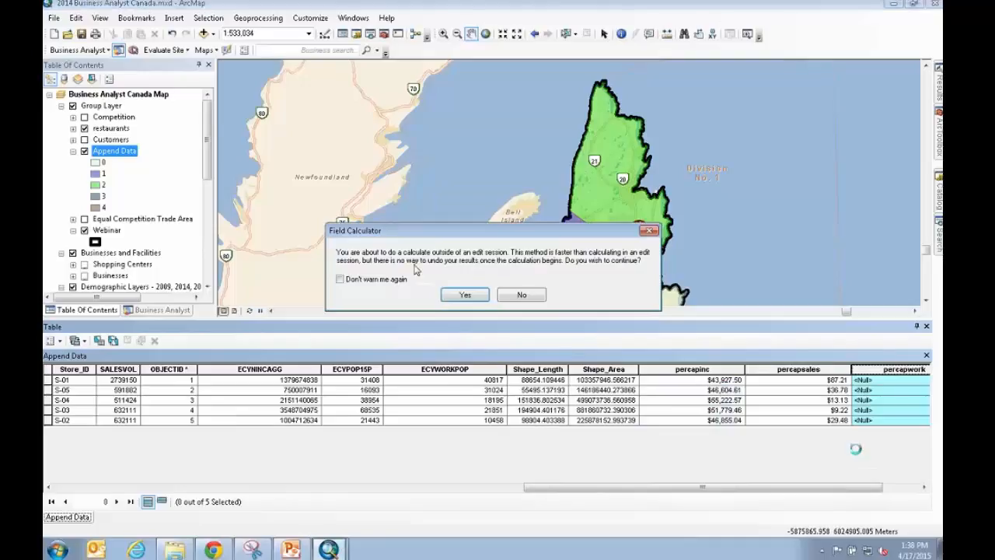
click(465, 295)
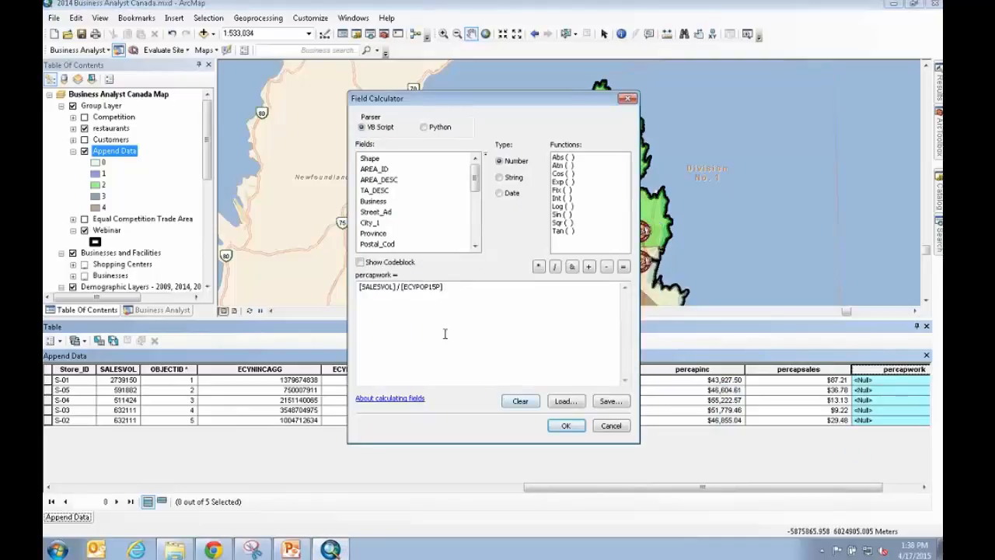
click(457, 289)
drag(457, 289, 401, 290)
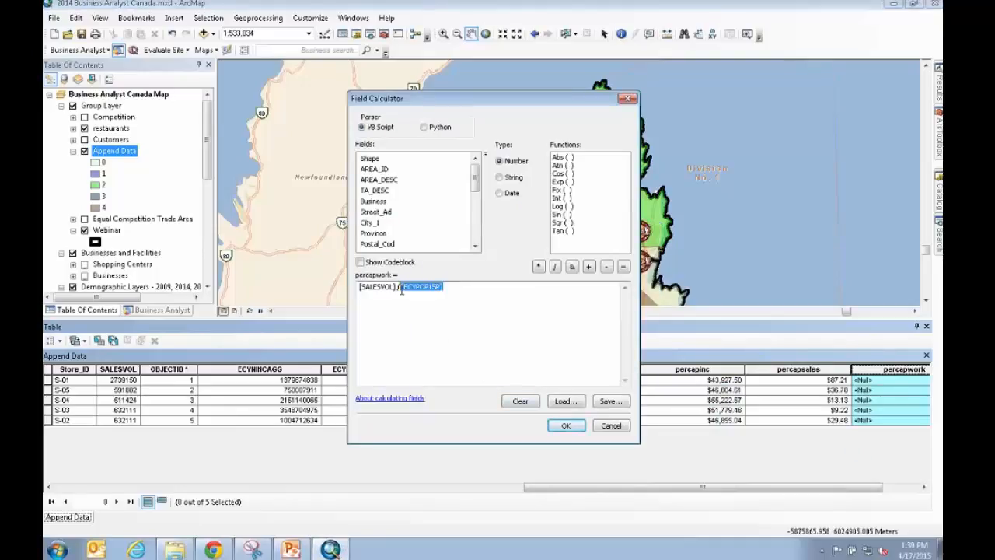
key(BackSpace)
drag(474, 187, 472, 239)
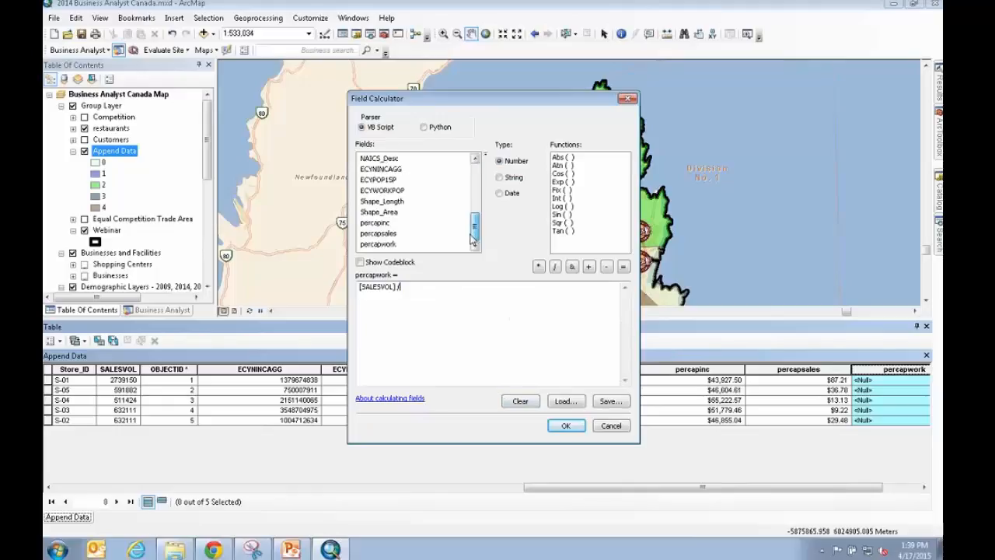
double_click(389, 191)
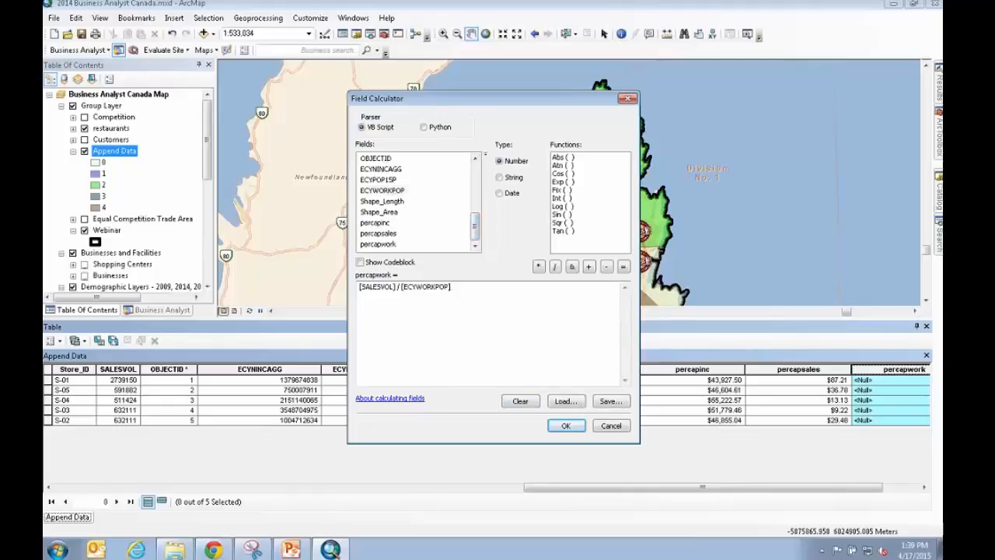
click(565, 427)
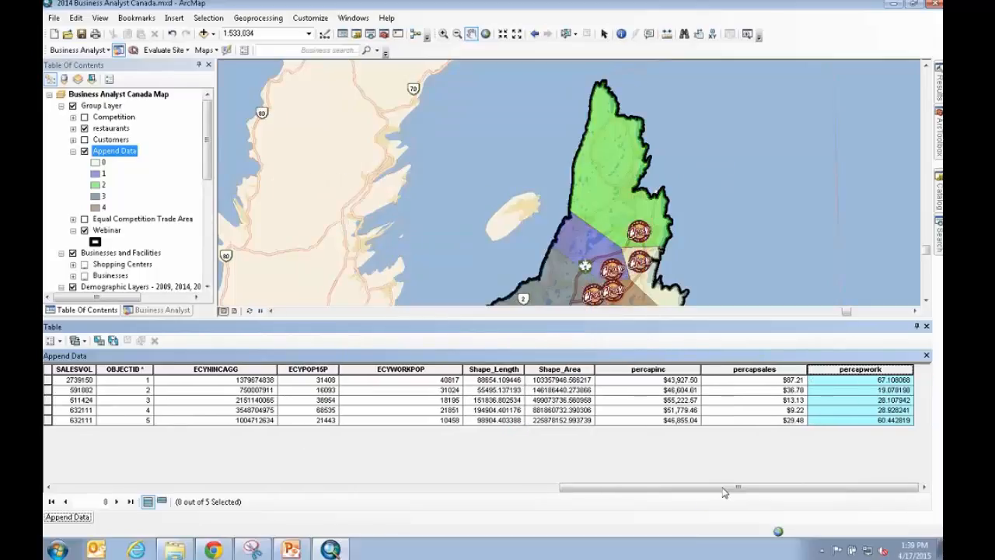
Step: Set the number format of the percapwork field to Currency and close the Append Data table
right_click(874, 371)
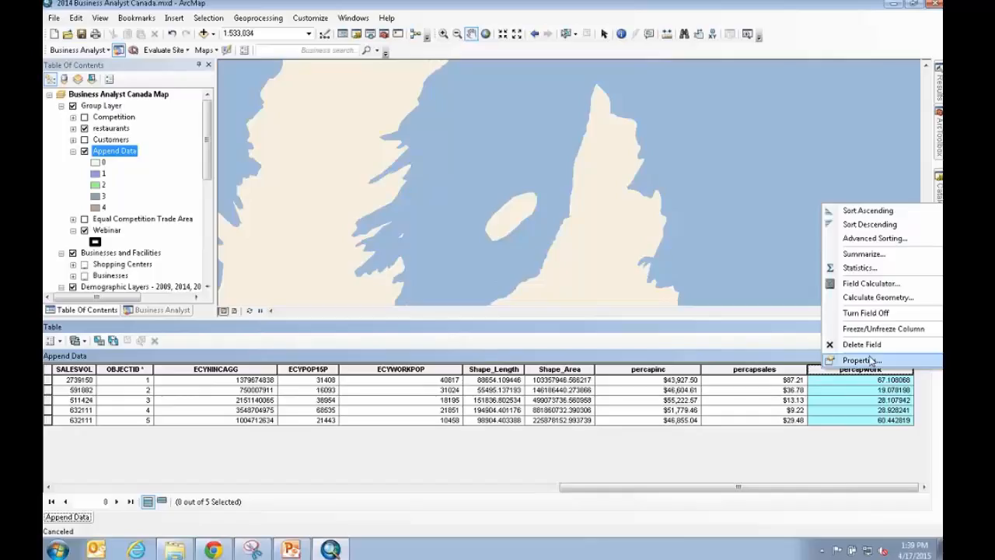
click(862, 360)
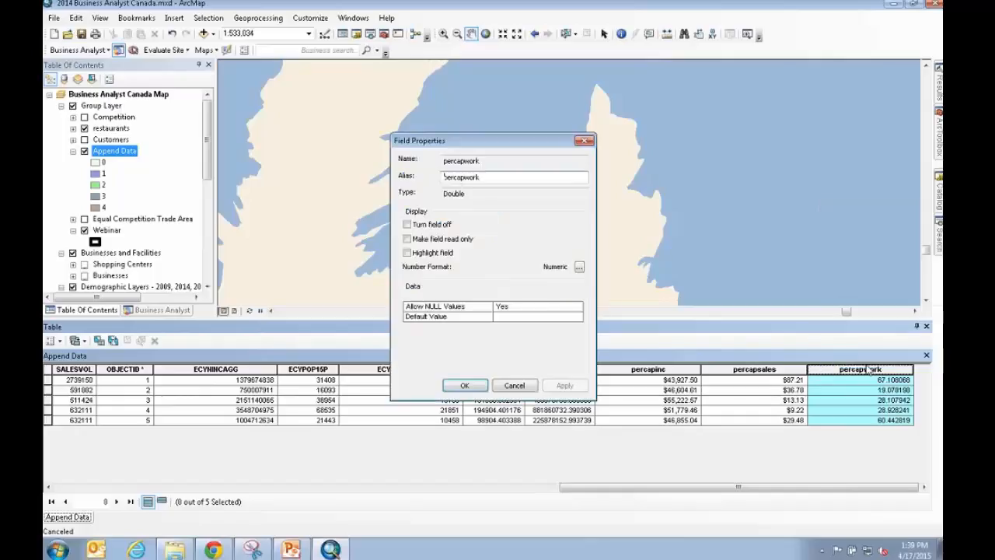
click(579, 266)
click(427, 196)
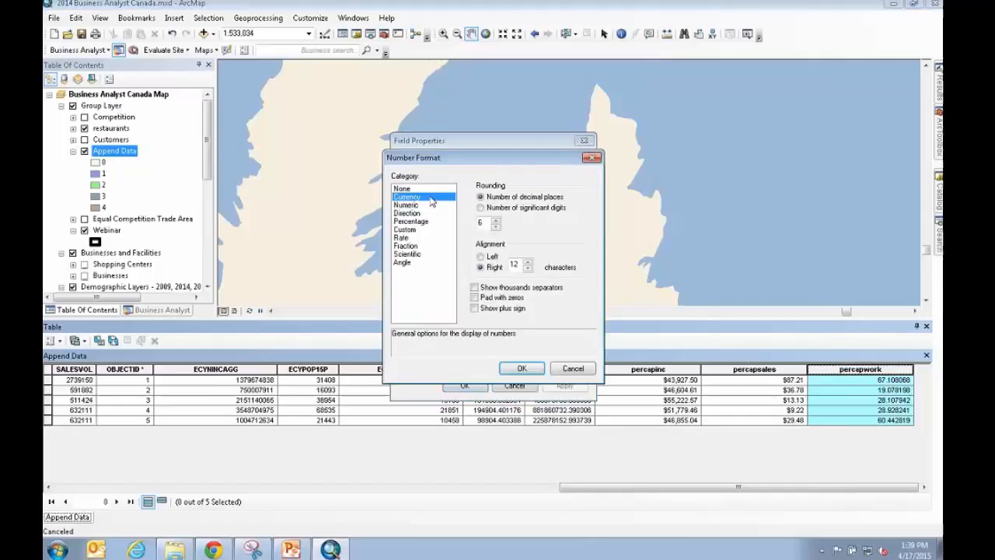
click(525, 370)
click(464, 385)
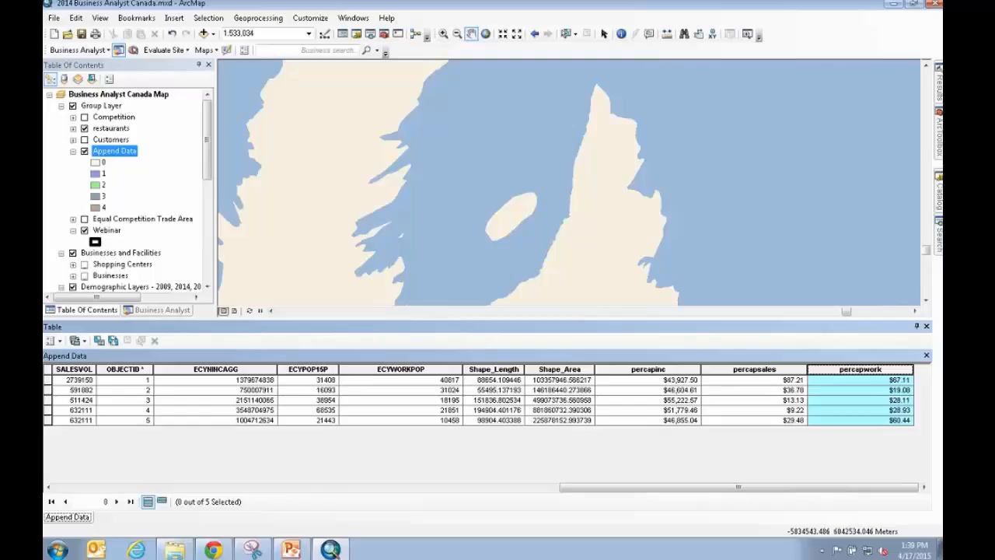
click(925, 326)
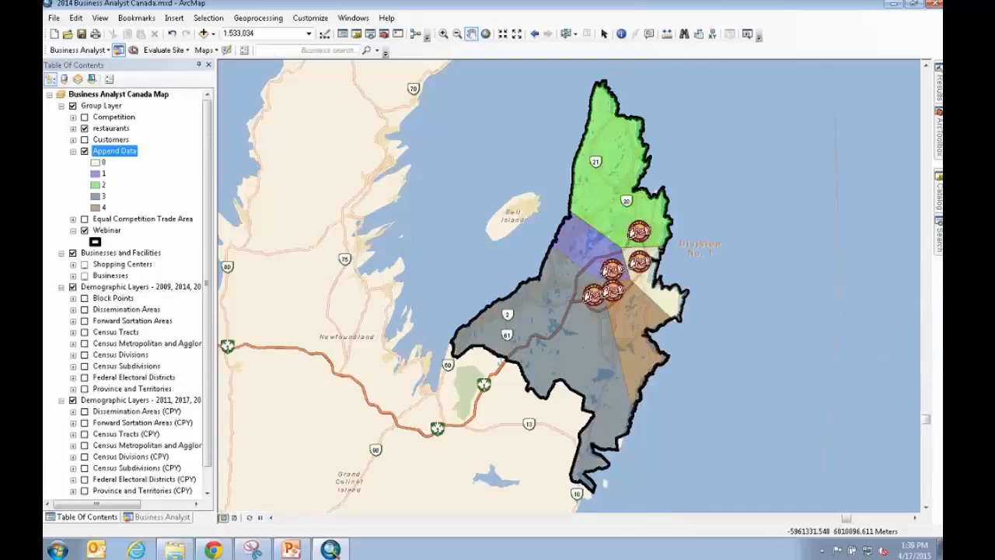
Step: Hide the restaurants layer and start a new market analysis using the Rank Markets method
click(85, 128)
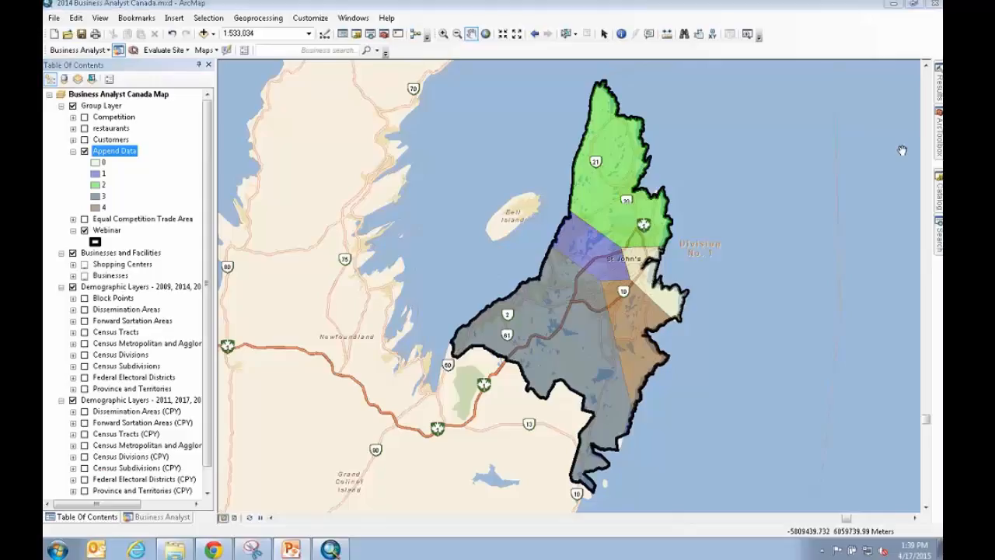
click(77, 51)
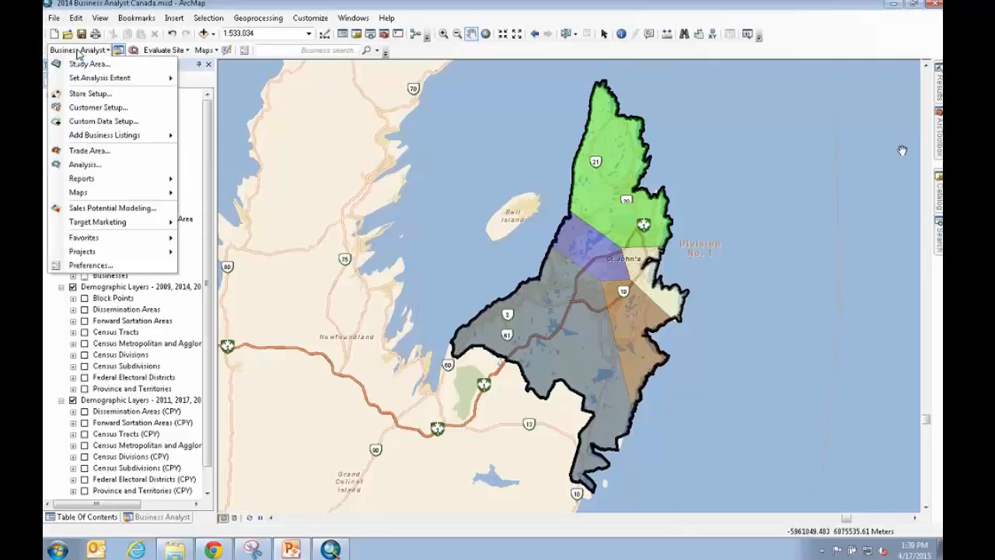
click(113, 165)
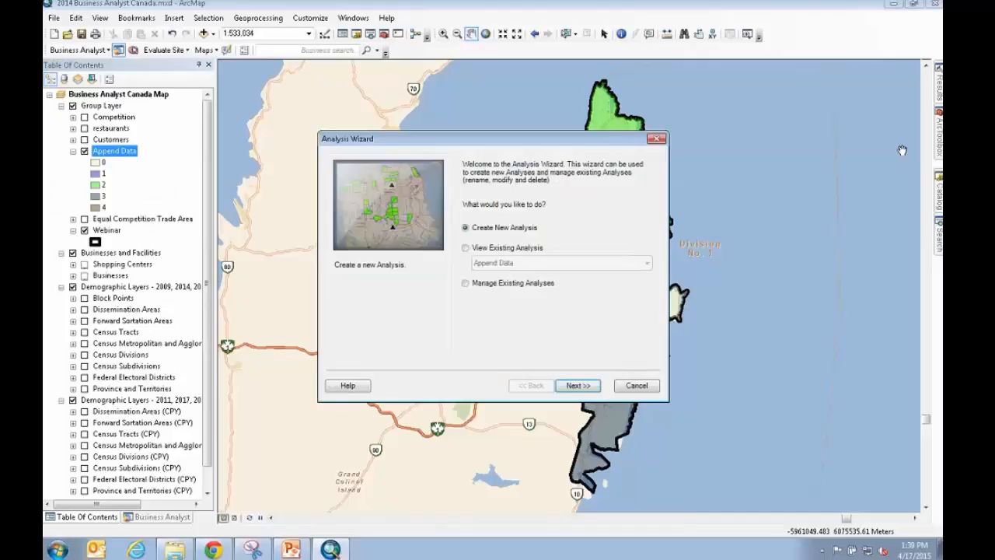
click(576, 386)
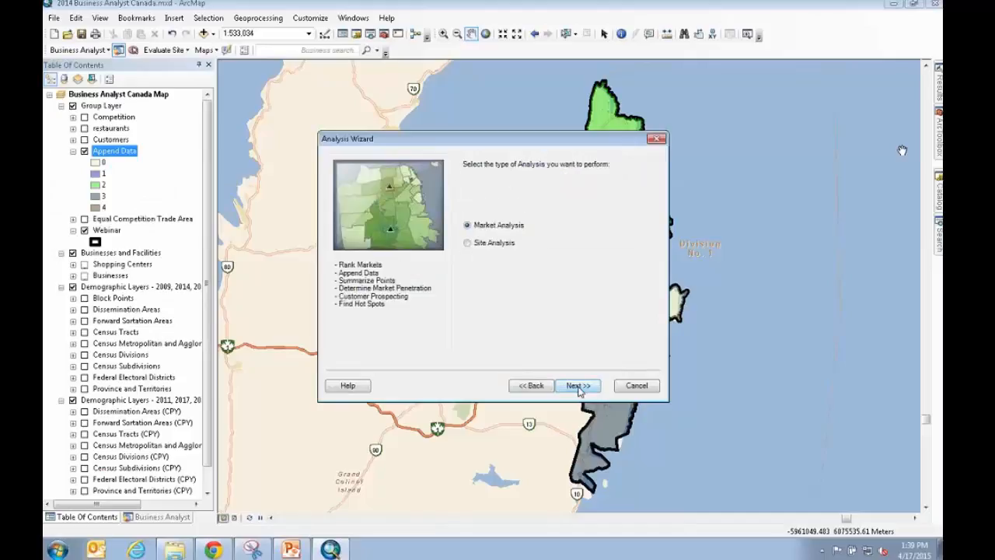
click(578, 387)
click(468, 205)
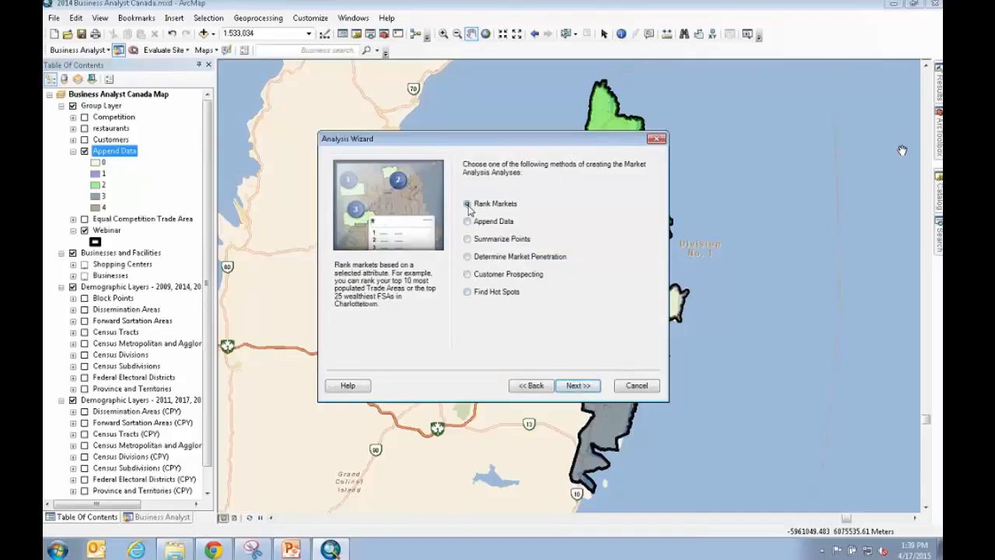
click(571, 387)
click(576, 386)
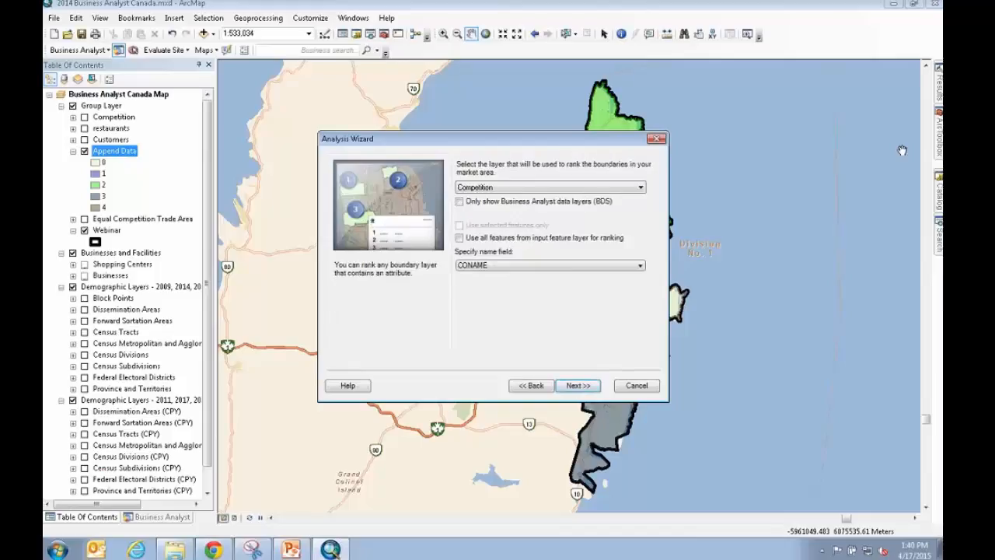
Step: Set Append Data as the layer to rank, with Store_ID as its name field
click(631, 191)
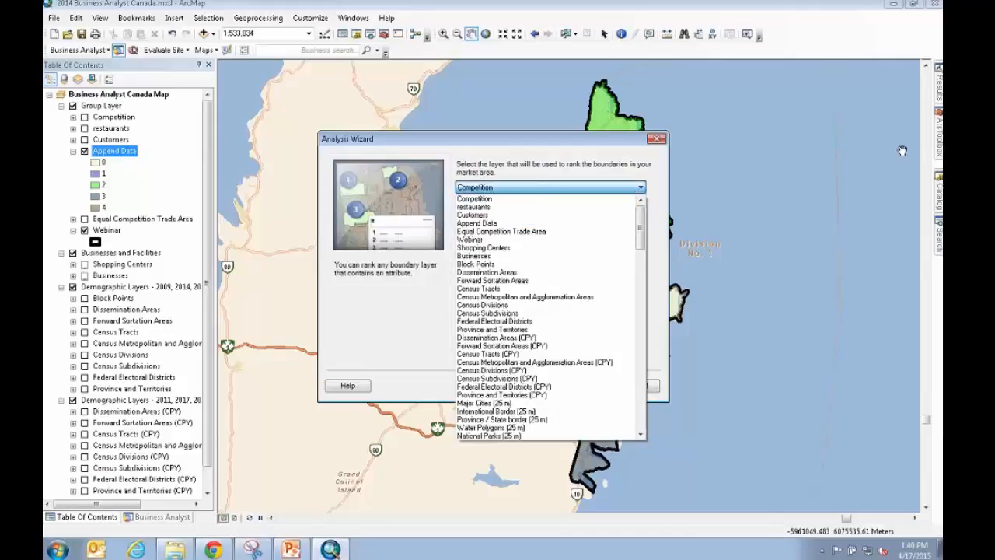
click(542, 225)
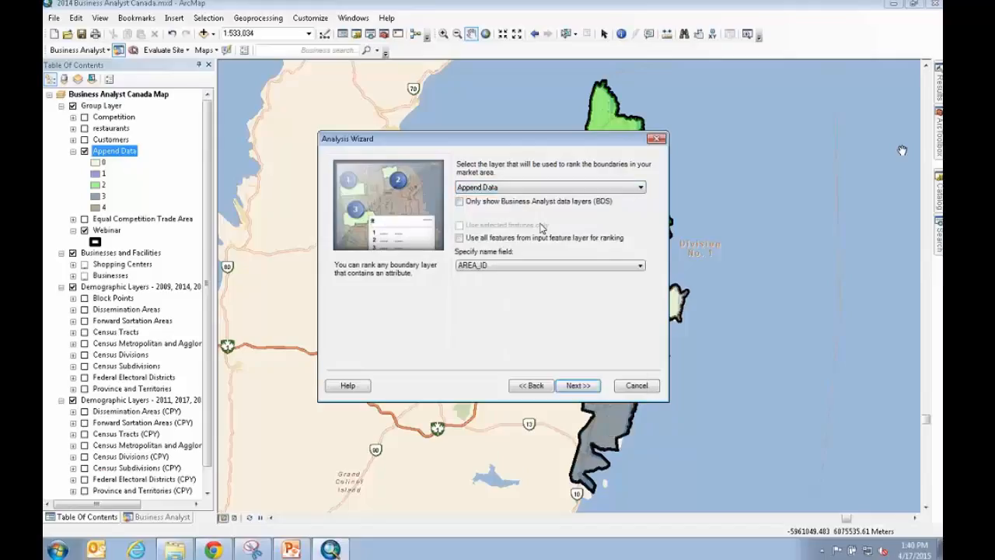
click(513, 268)
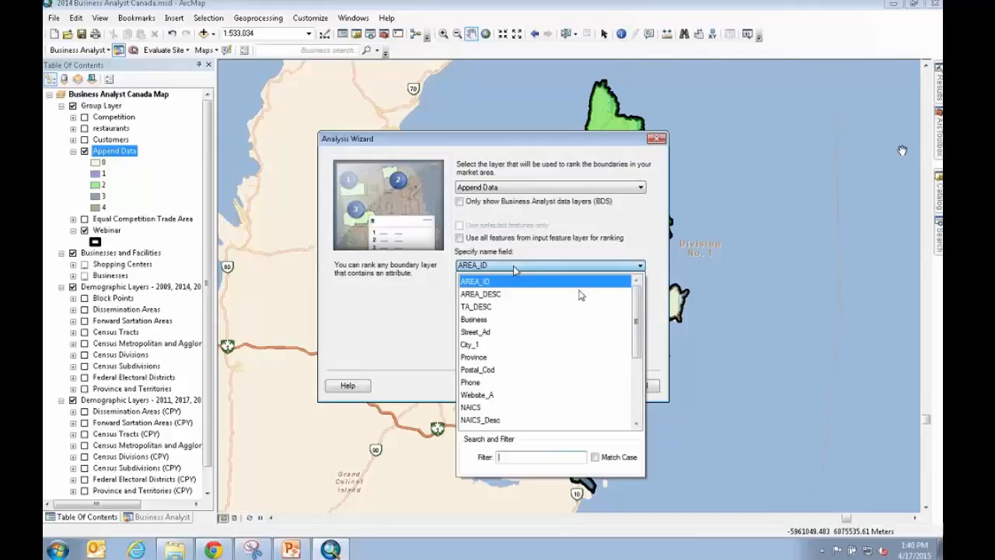
drag(639, 298, 609, 334)
click(475, 382)
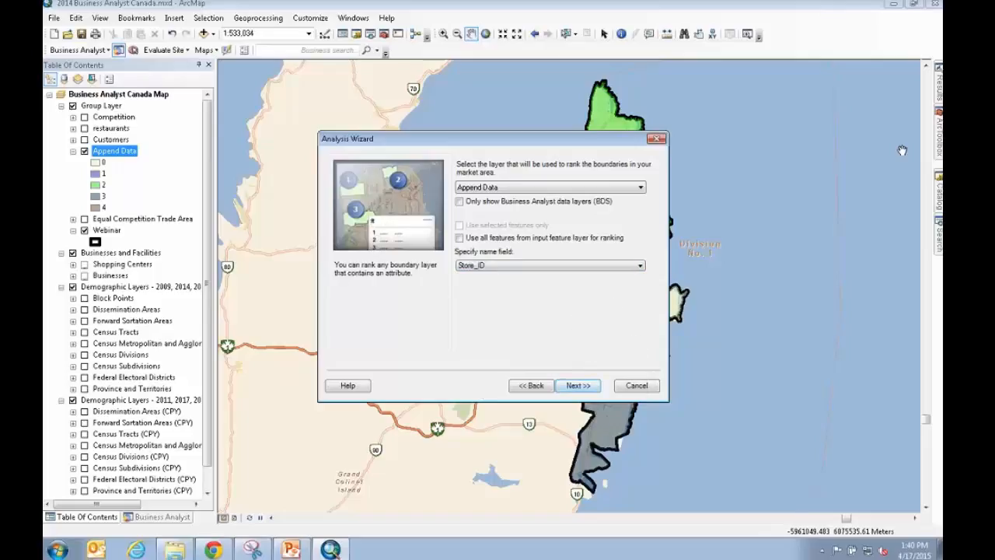
click(587, 388)
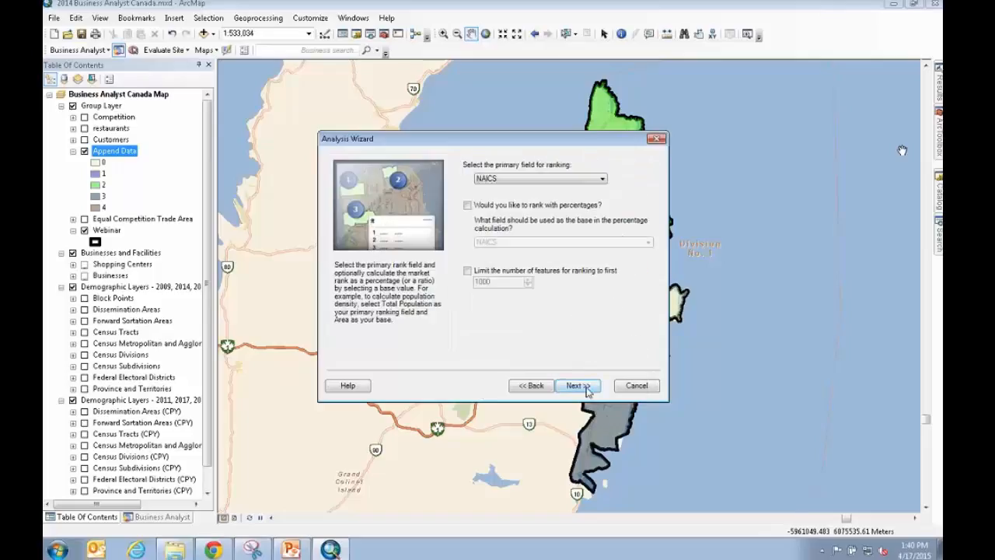
Step: Choose percapwork as the primary field for ranking the markets
click(602, 182)
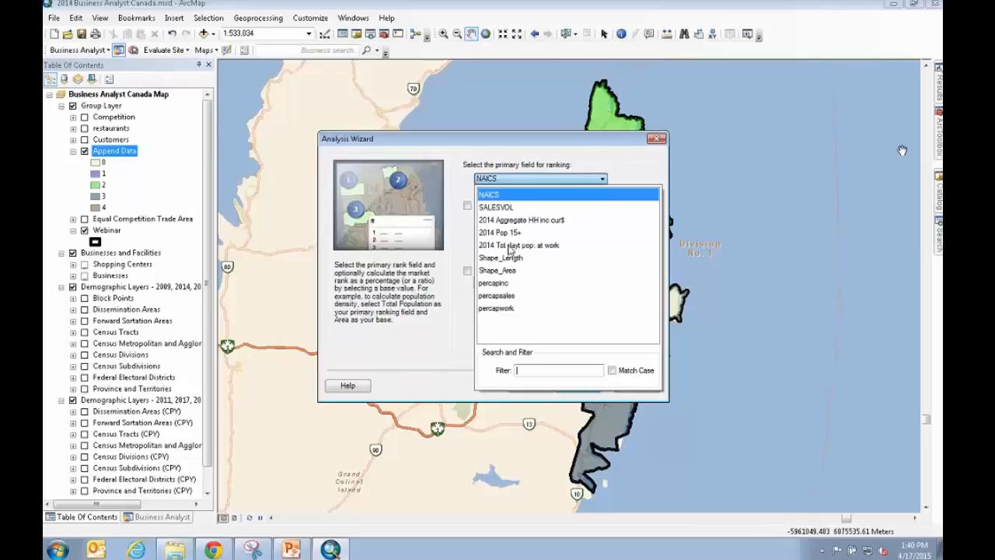
click(498, 309)
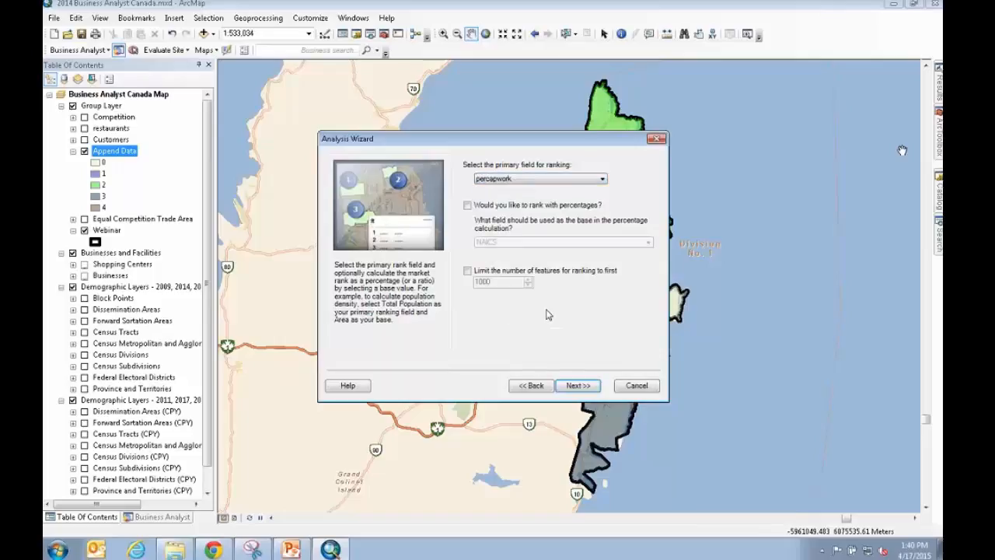
click(576, 384)
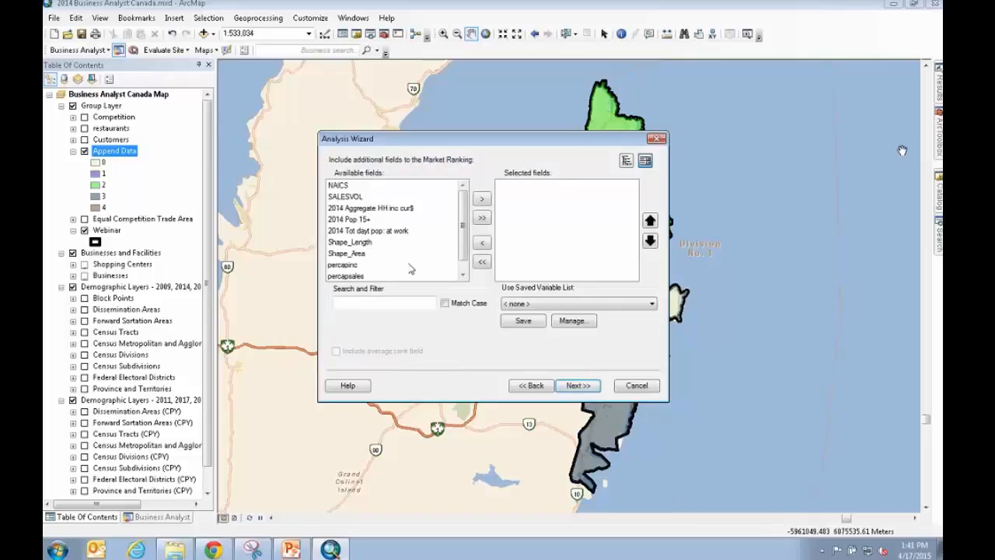
Step: Add SALESVOL, percapsales, percapinc, 2014 Aggregate HH inc cur$, 2014 Pop 15+ and 2014 Tot dayt pop: at work to the market ranking
click(356, 198)
double_click(357, 198)
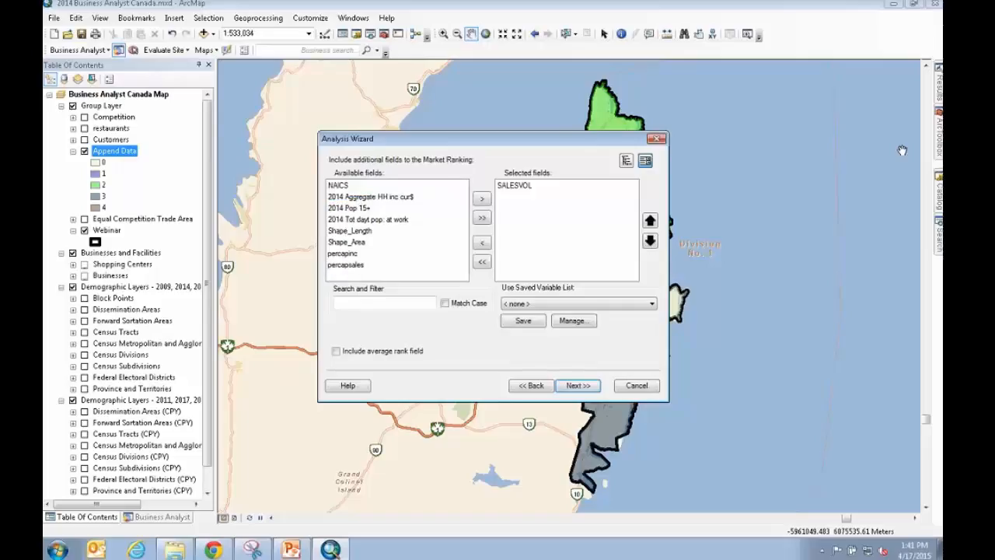
double_click(362, 265)
double_click(360, 259)
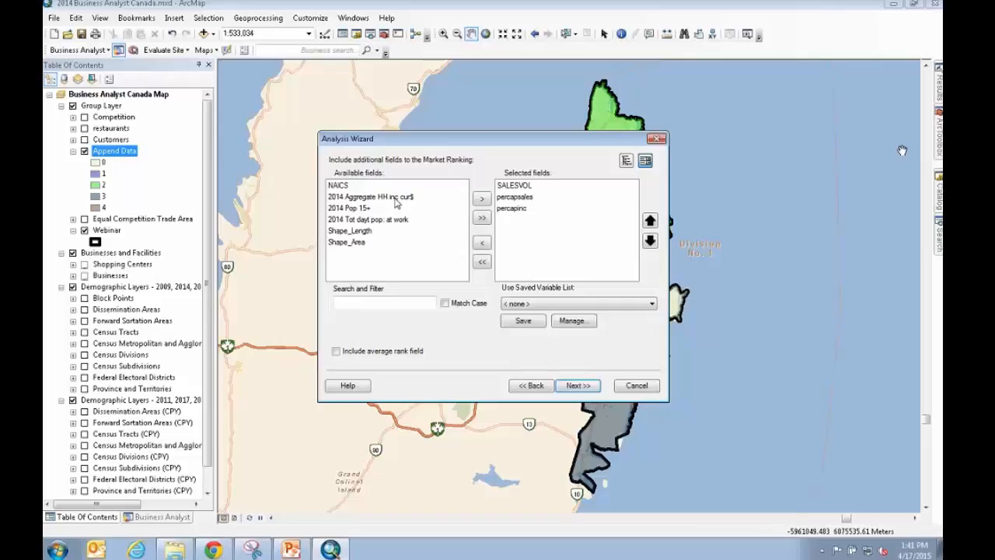
double_click(395, 199)
double_click(389, 198)
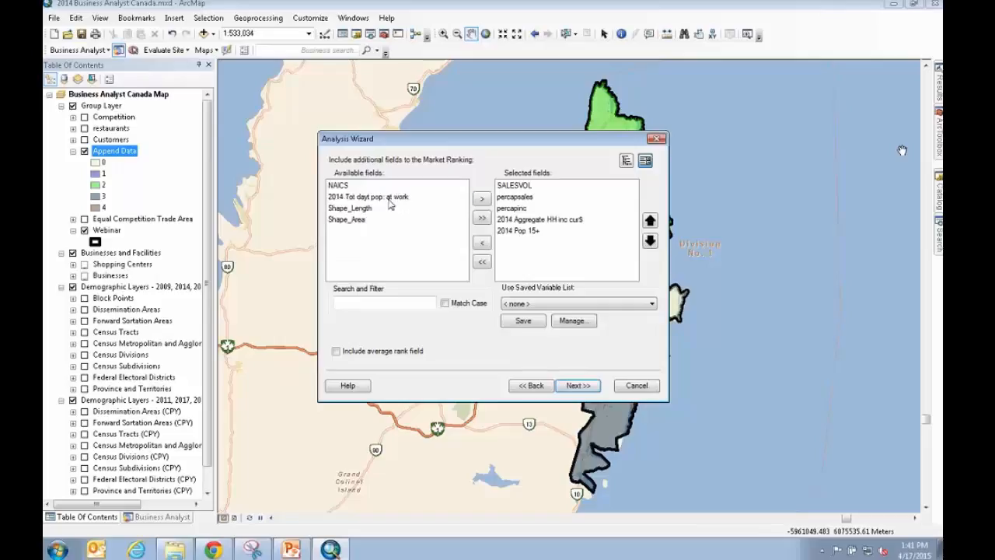
double_click(388, 198)
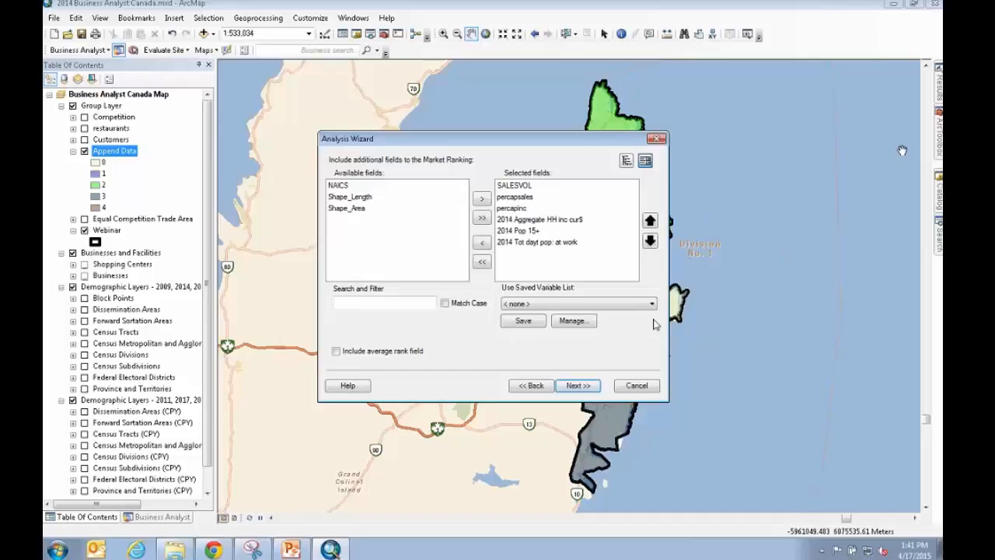
click(575, 386)
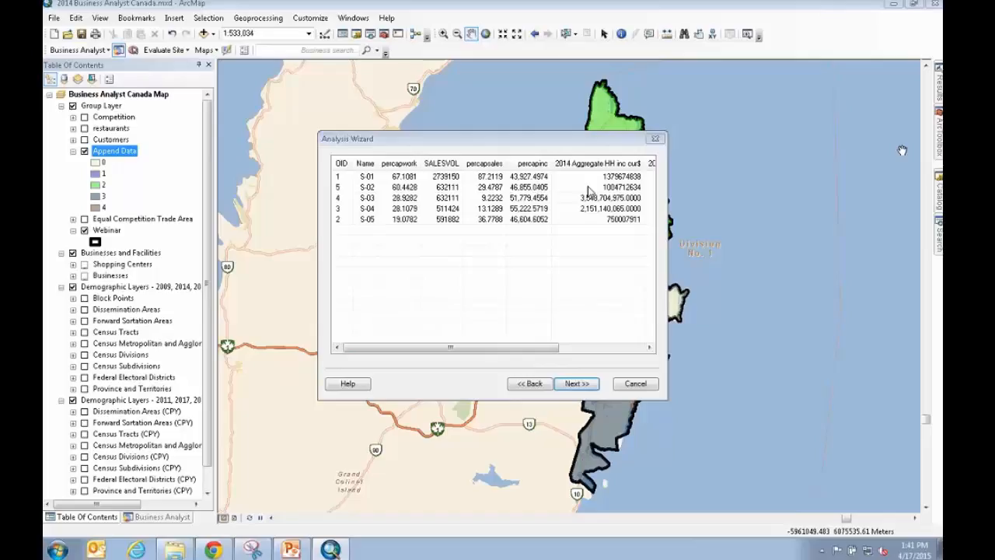
Step: Review the ranking preview and create the analysis under the name Rank Markets
mouse_move(517, 347)
mouse_down()
mouse_move(587, 352)
mouse_move(516, 351)
mouse_up()
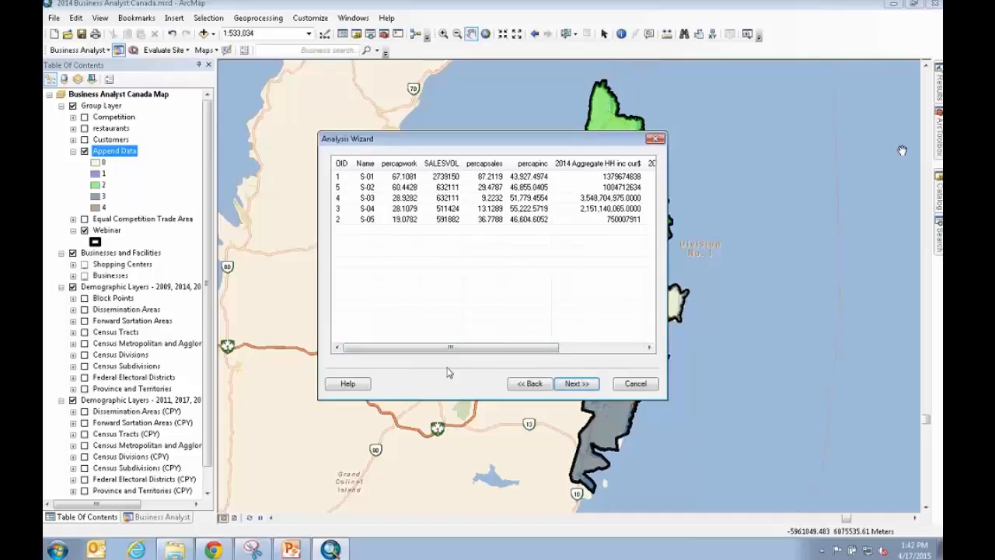
click(576, 384)
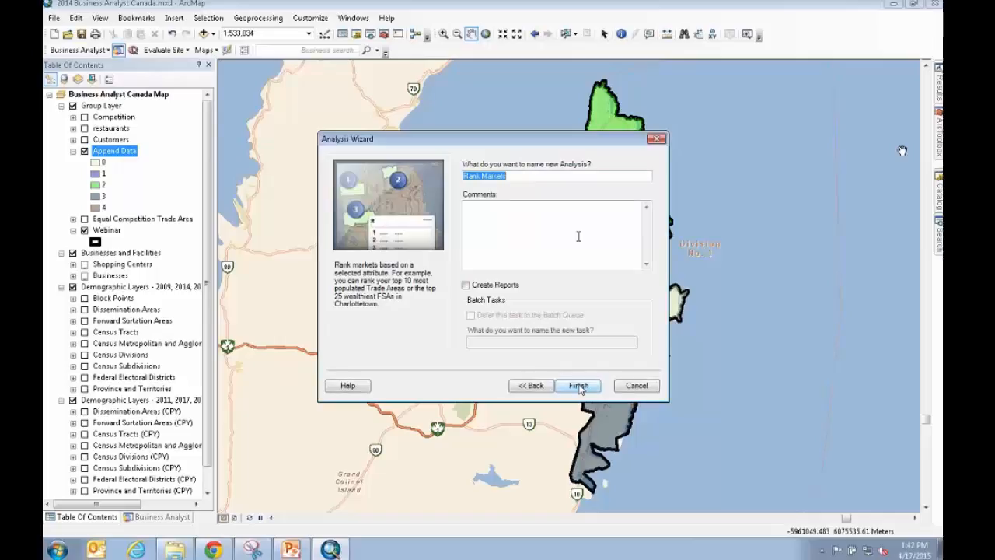
click(579, 386)
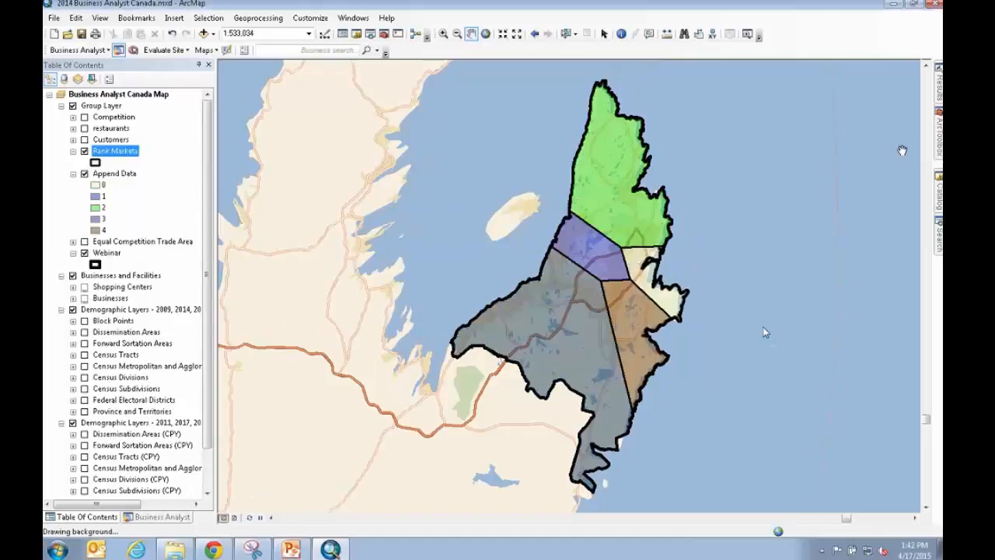
Step: Open the Rank Markets attribute table and highlight its Rank Number column
right_click(109, 152)
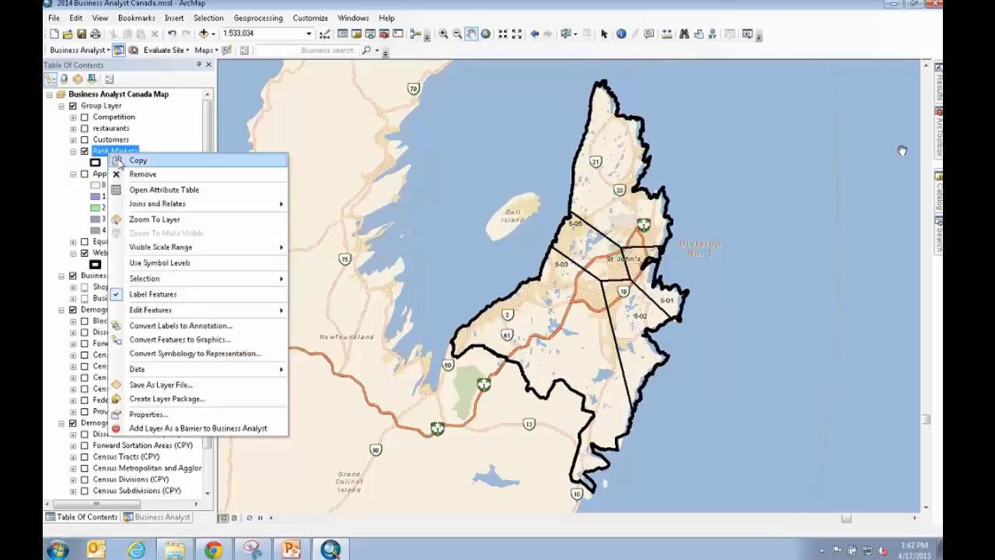
click(174, 191)
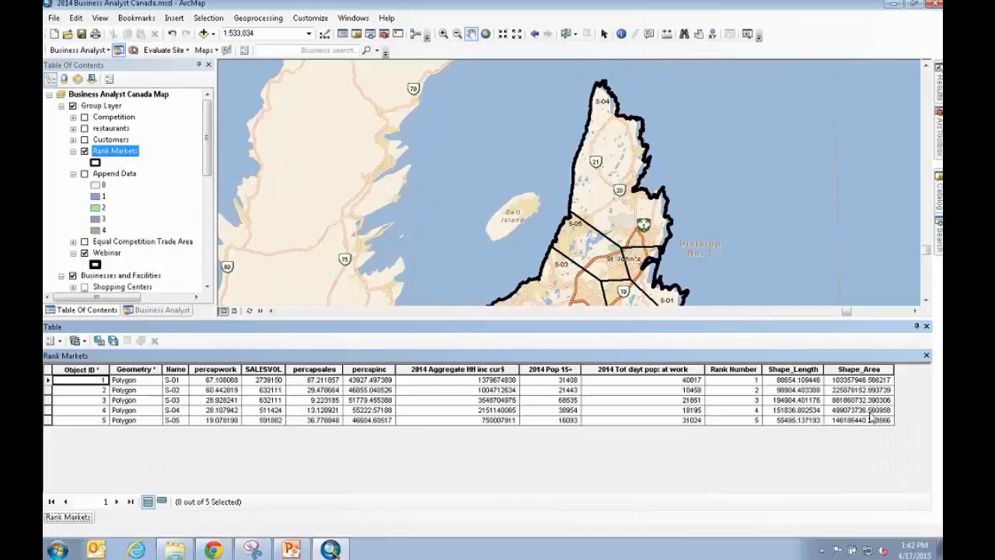
click(743, 371)
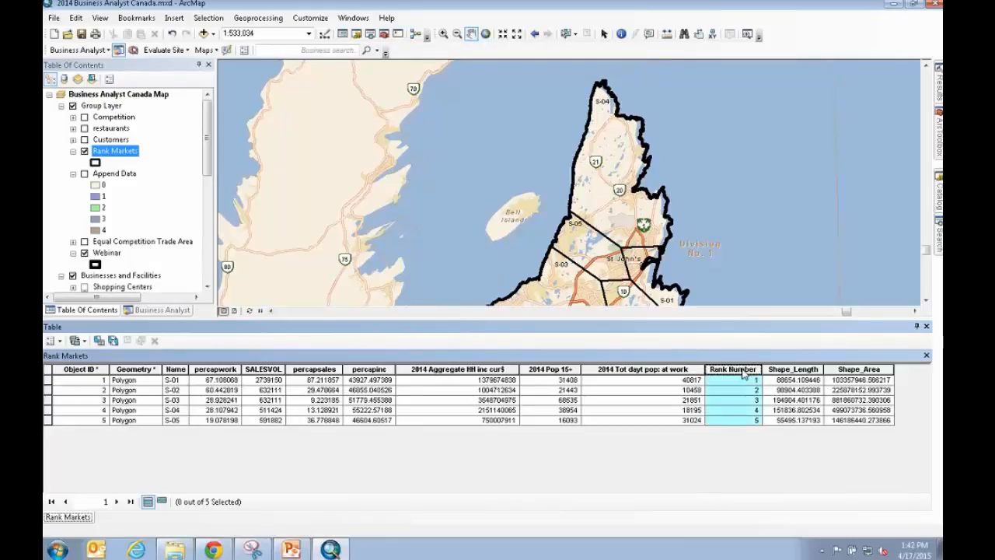
Step: Set the label field of the Rank Markets layer to Rank Number in its layer properties
right_click(117, 151)
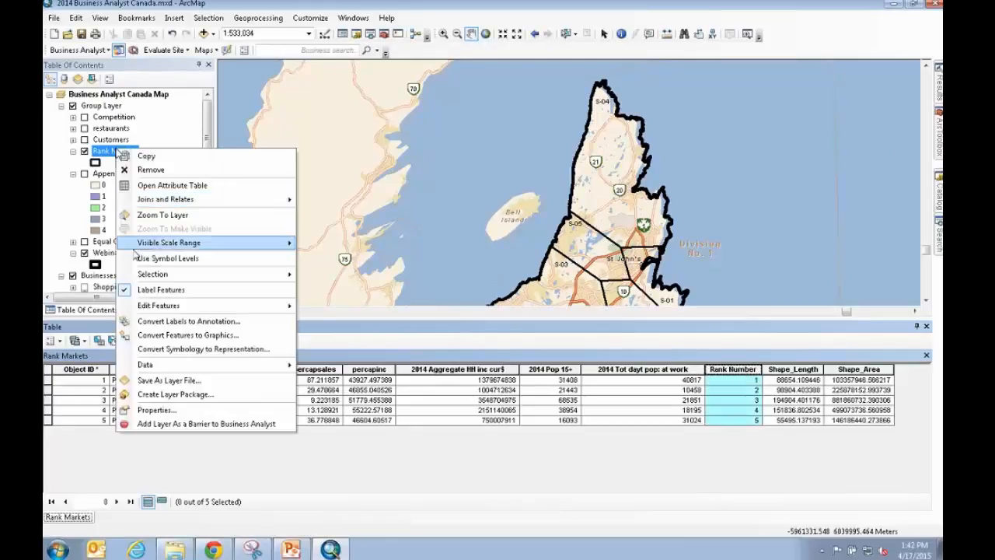
click(153, 412)
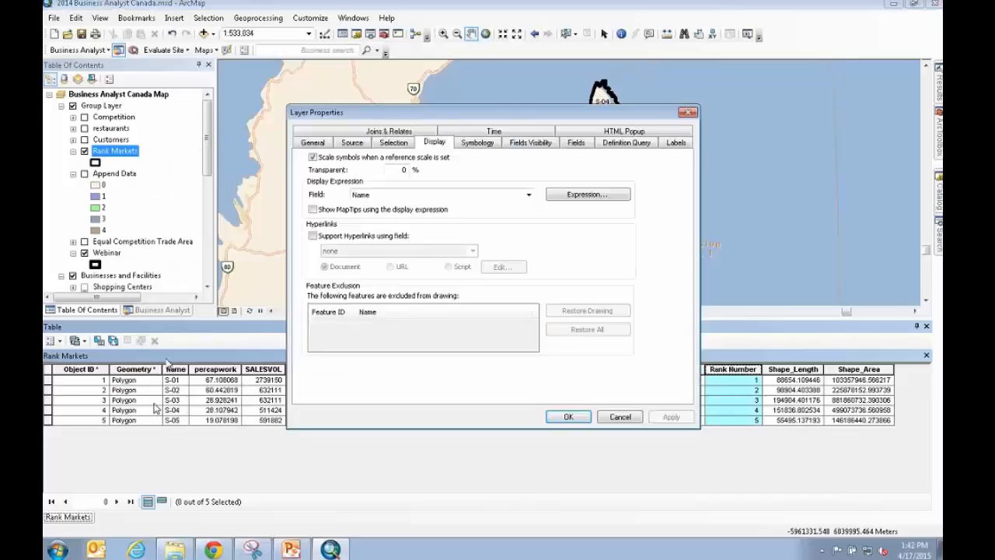
click(677, 143)
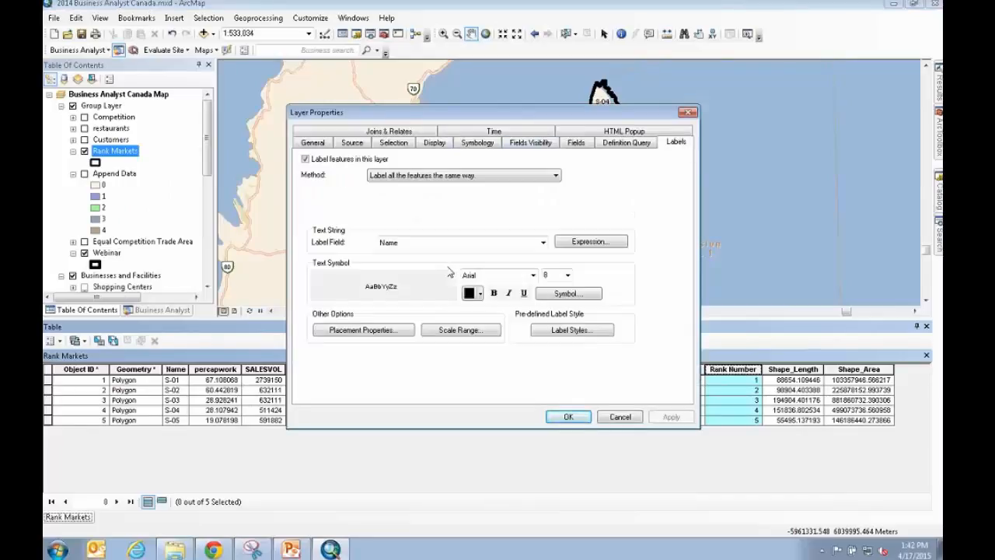
click(485, 243)
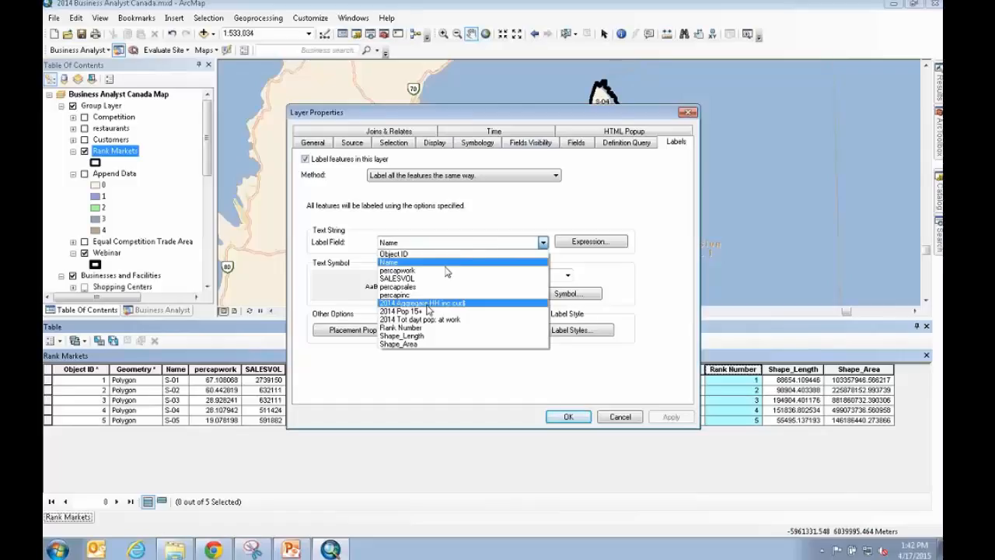
click(426, 329)
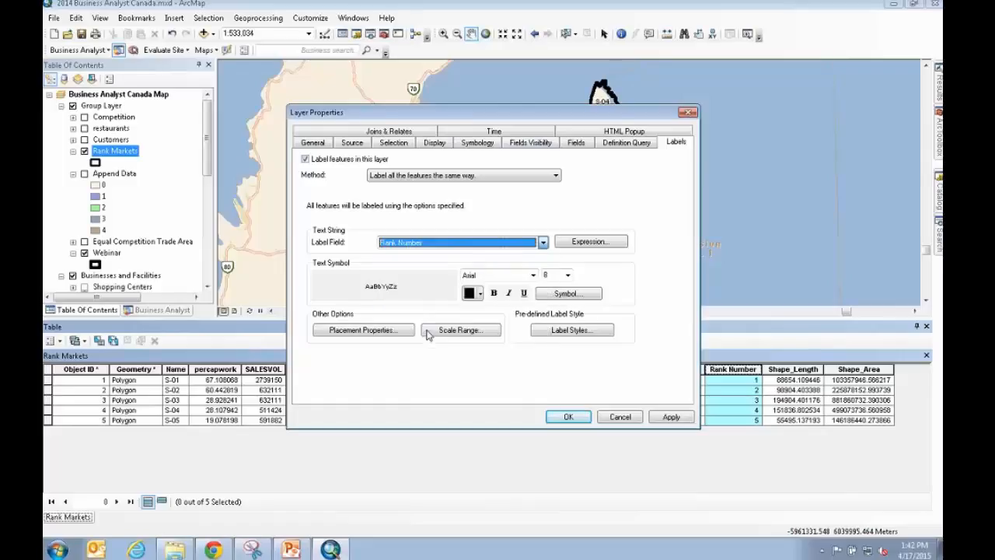
Step: Format the Rank Markets labels in red at size 12, apply the layer properties and close the attribute table
click(568, 276)
click(551, 322)
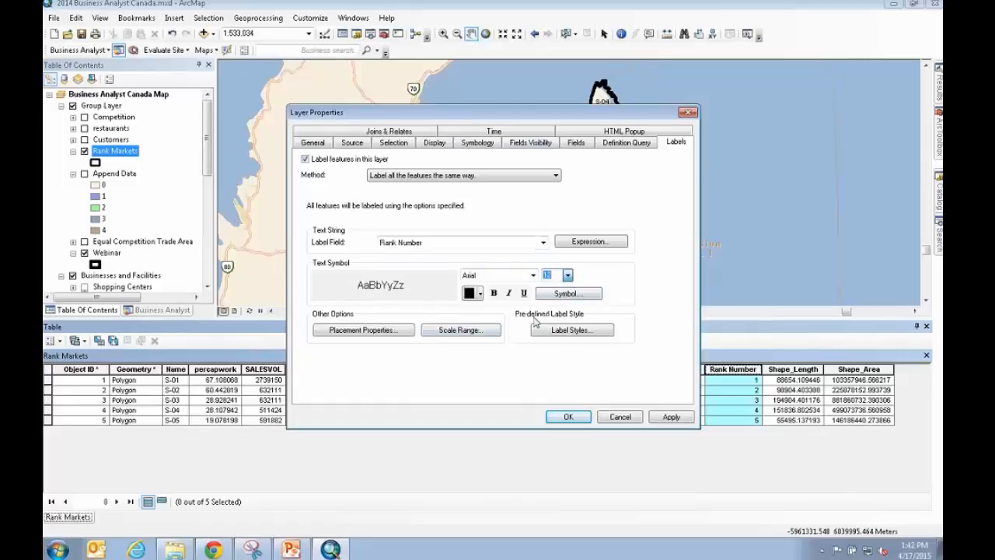
click(480, 293)
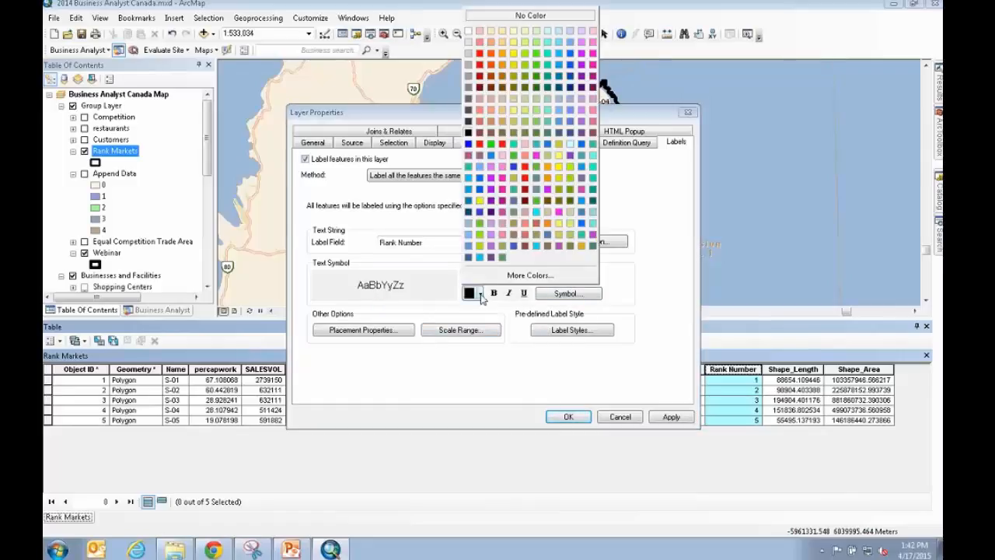
click(480, 66)
click(566, 416)
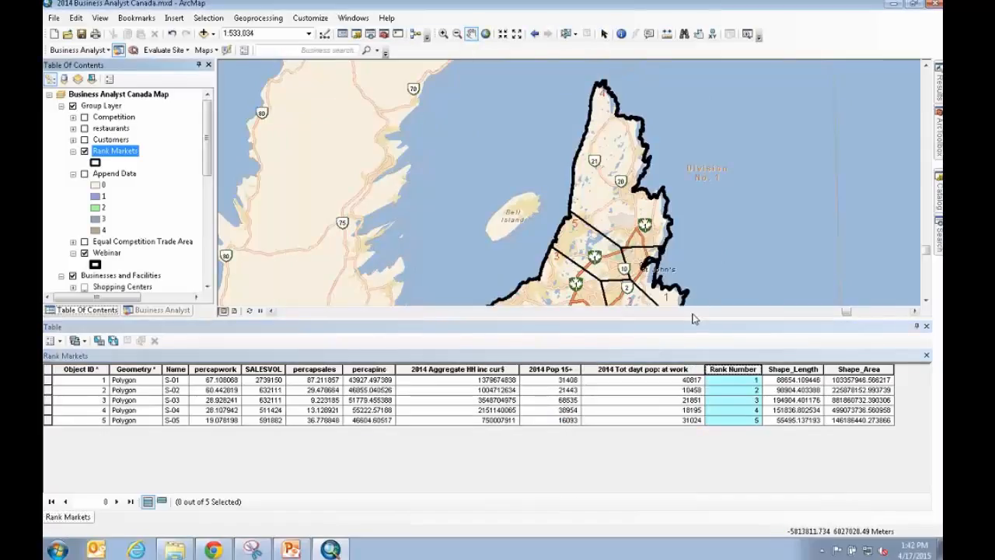
click(928, 327)
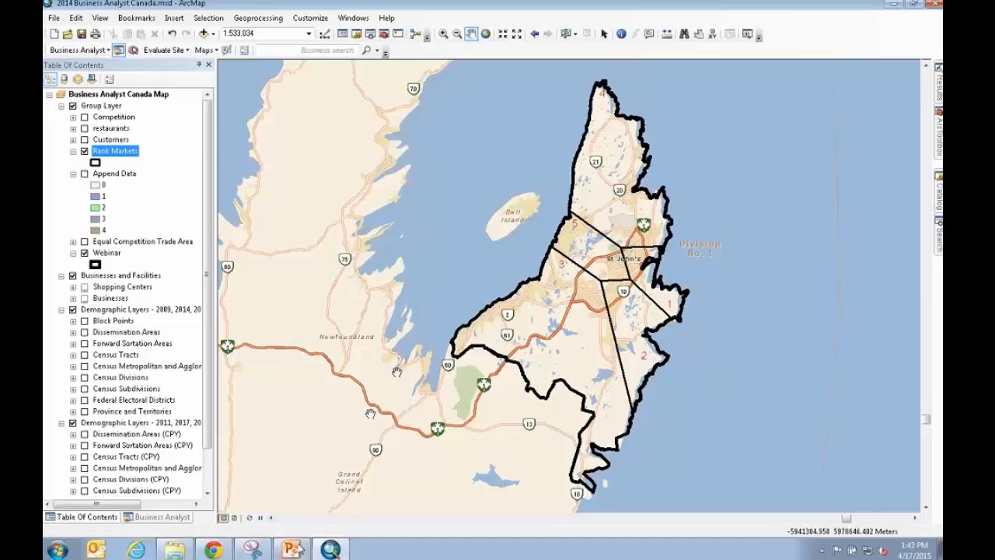
mouse_move(289, 550)
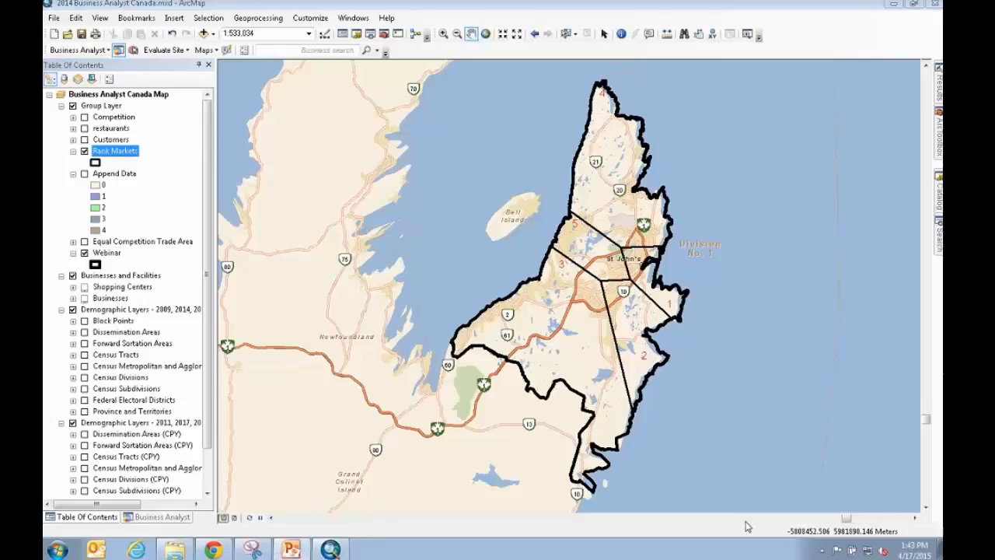
Step: Switch to the PowerPoint slide about evaluating potential sites and finding similar markets
key(alt+Tab)
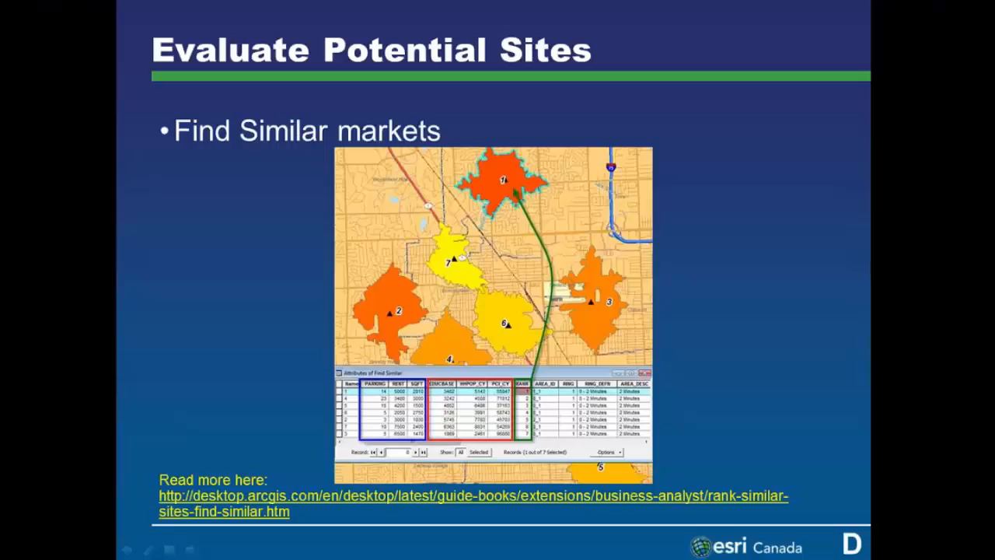
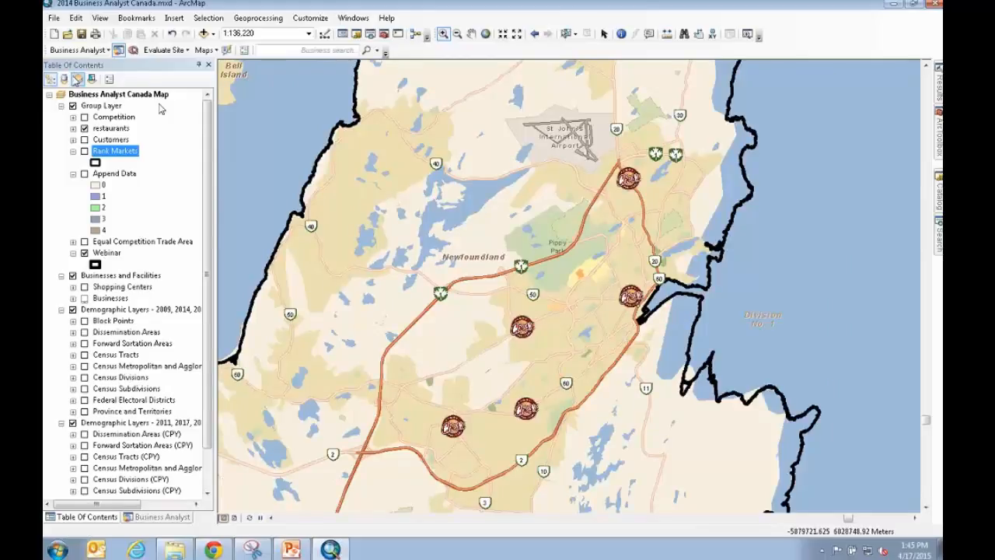
Step: Start setting up a new store layer from map-ready data stored in a file on the computer
click(95, 51)
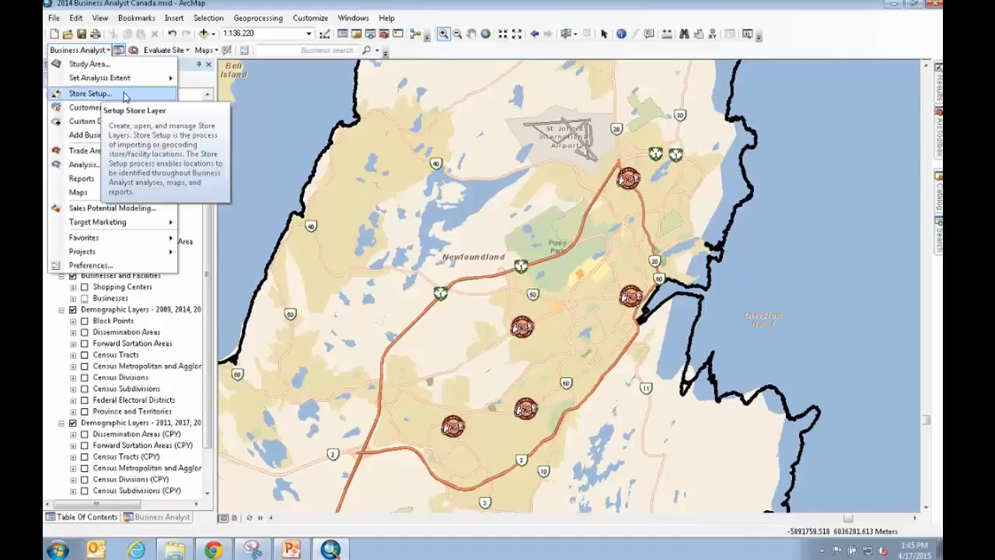
click(125, 94)
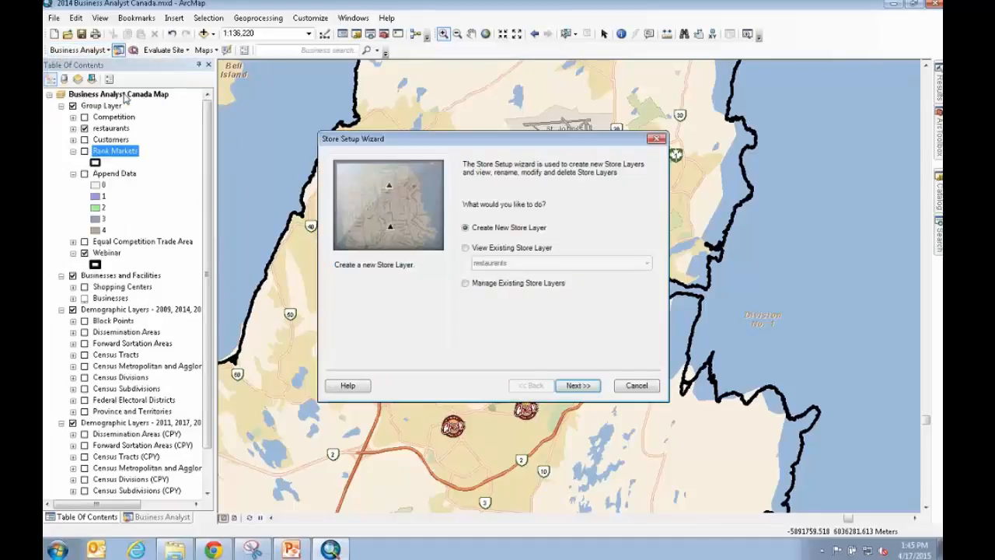
click(591, 393)
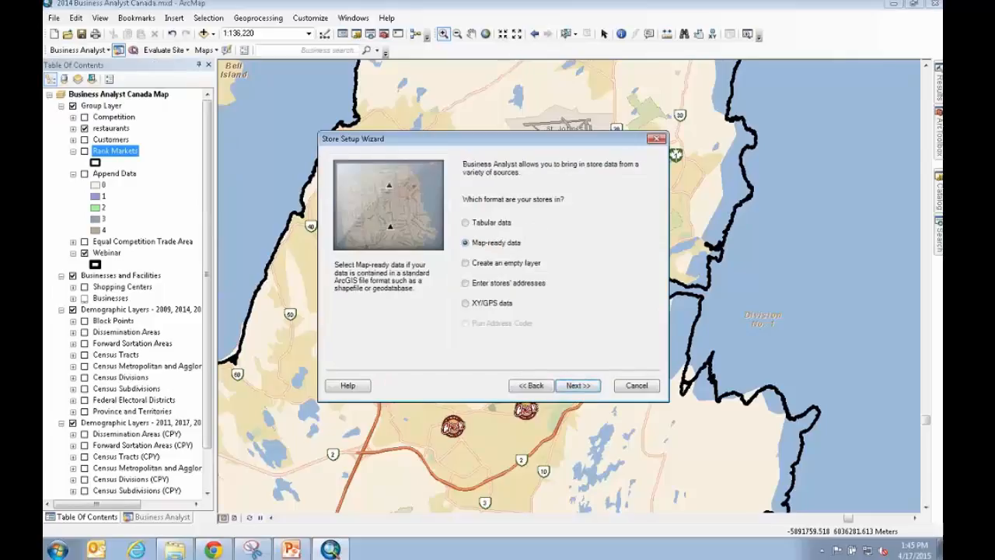
click(588, 386)
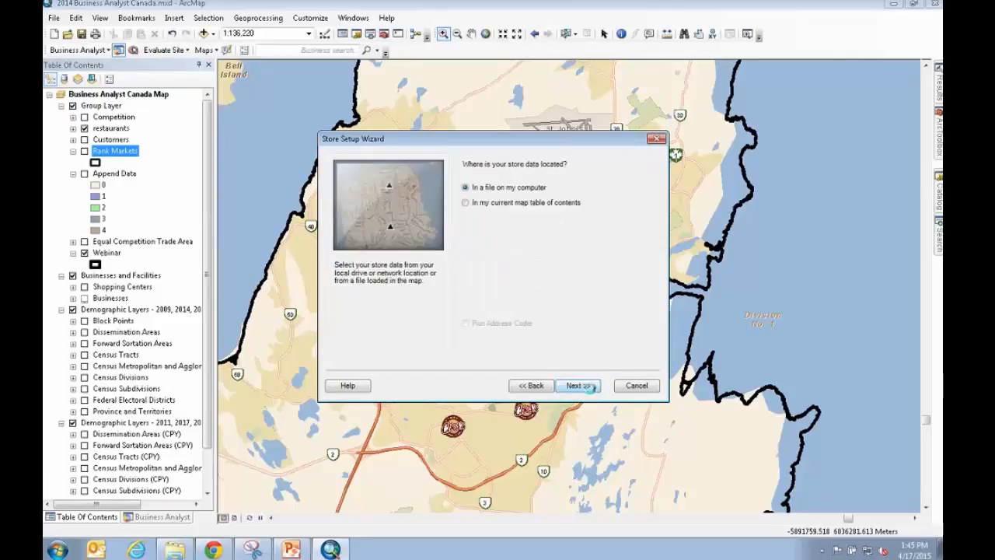
click(588, 386)
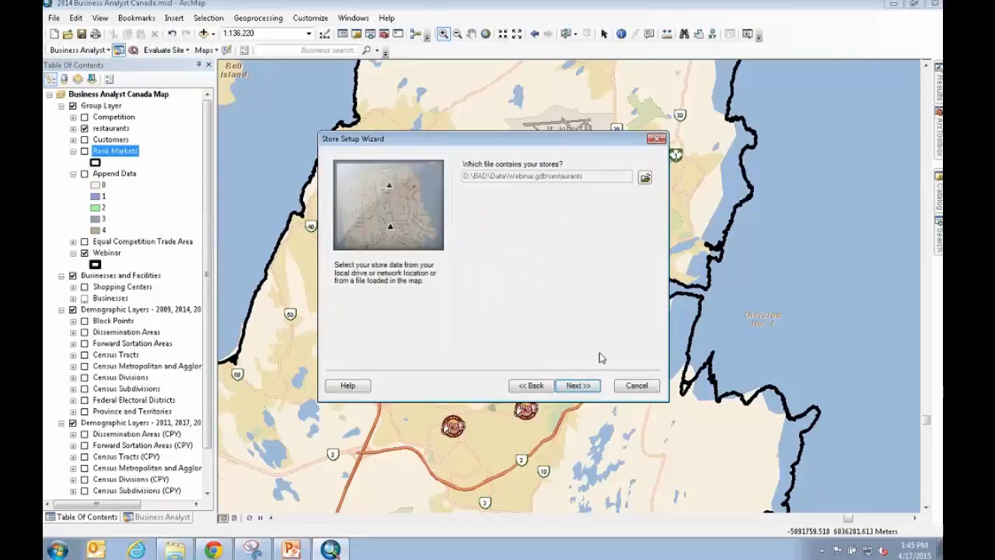
Step: Choose the candidates2 feature class in Webinar.gdb as the file containing the stores
click(644, 178)
click(393, 235)
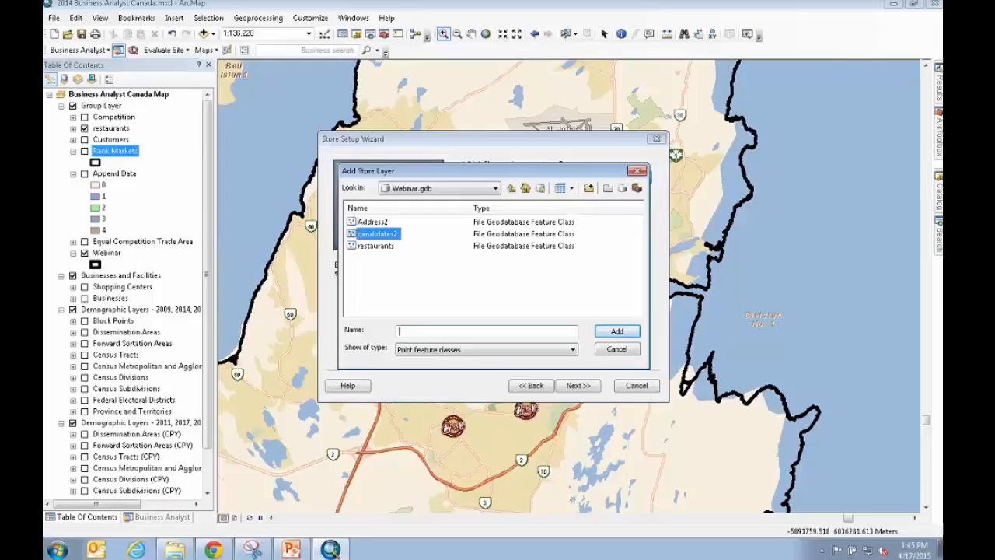
click(626, 332)
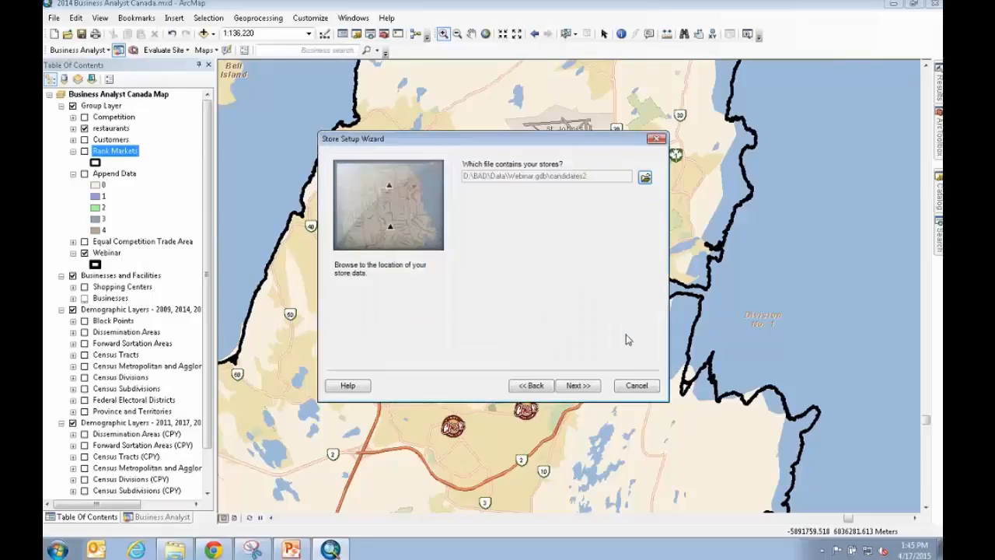
click(575, 386)
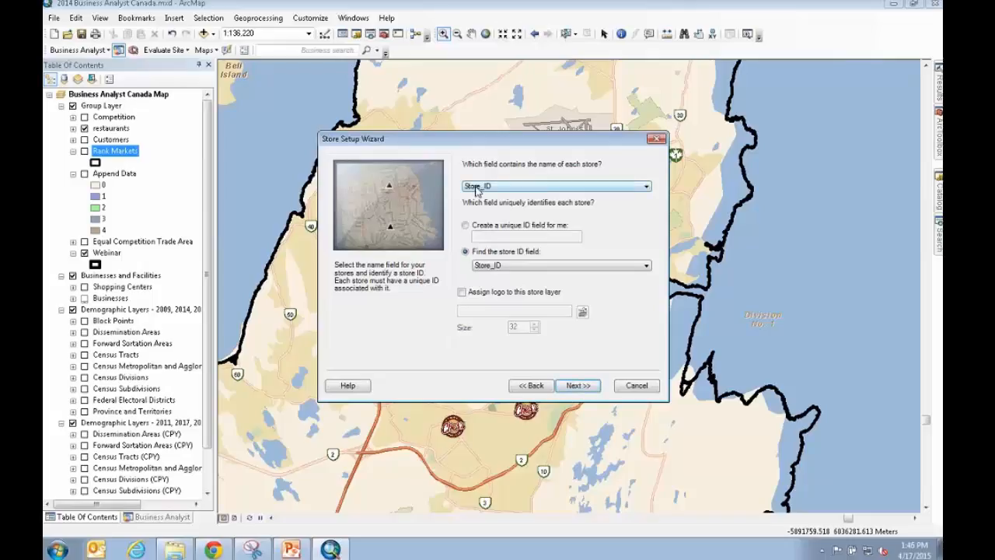
Step: Try to continue with Store_ID as the unique store ID, also with address as the store name field
click(584, 387)
click(607, 300)
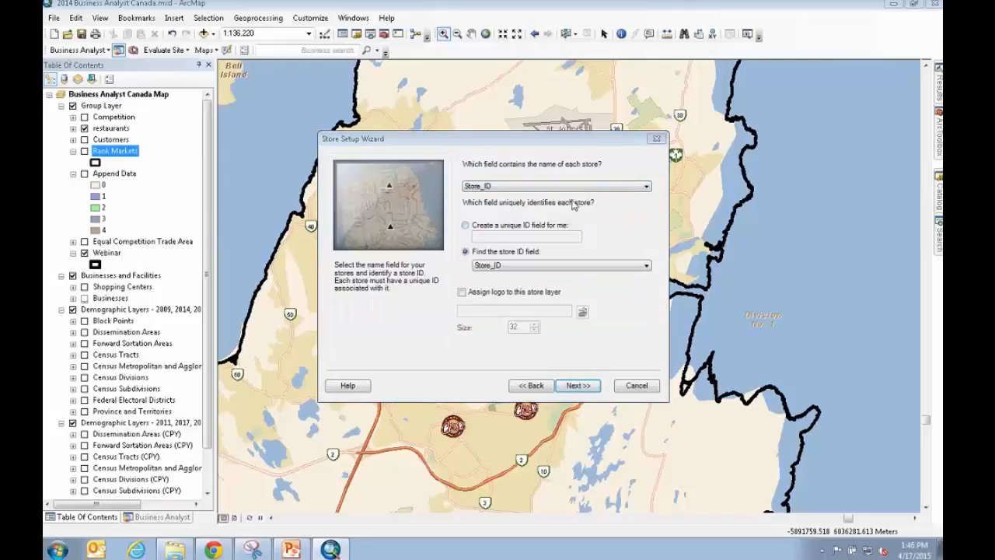
click(583, 187)
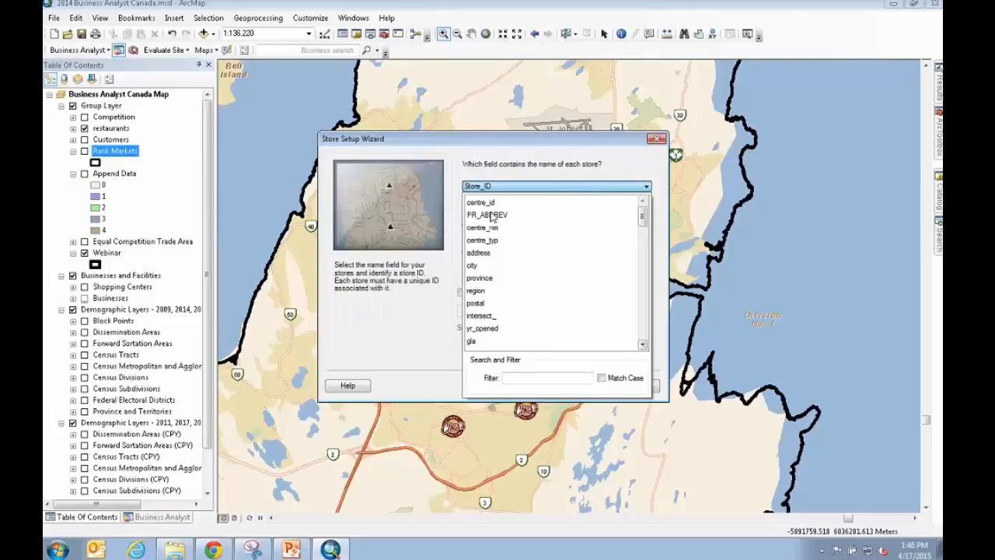
click(480, 254)
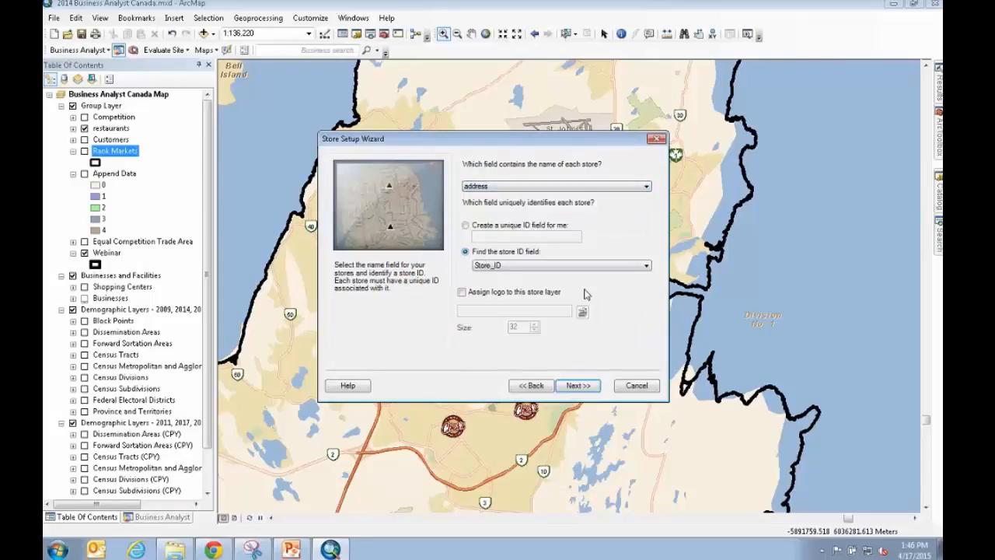
click(585, 388)
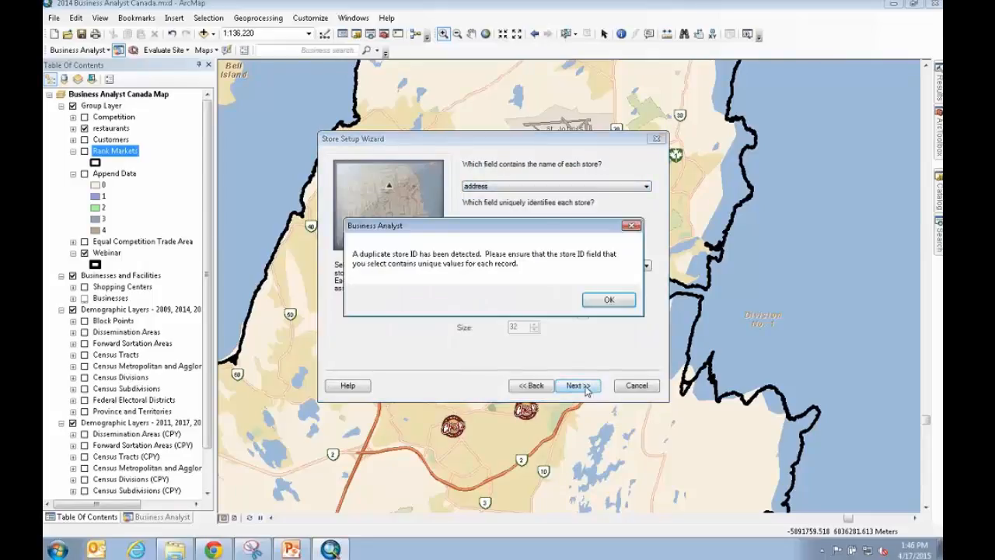
click(611, 304)
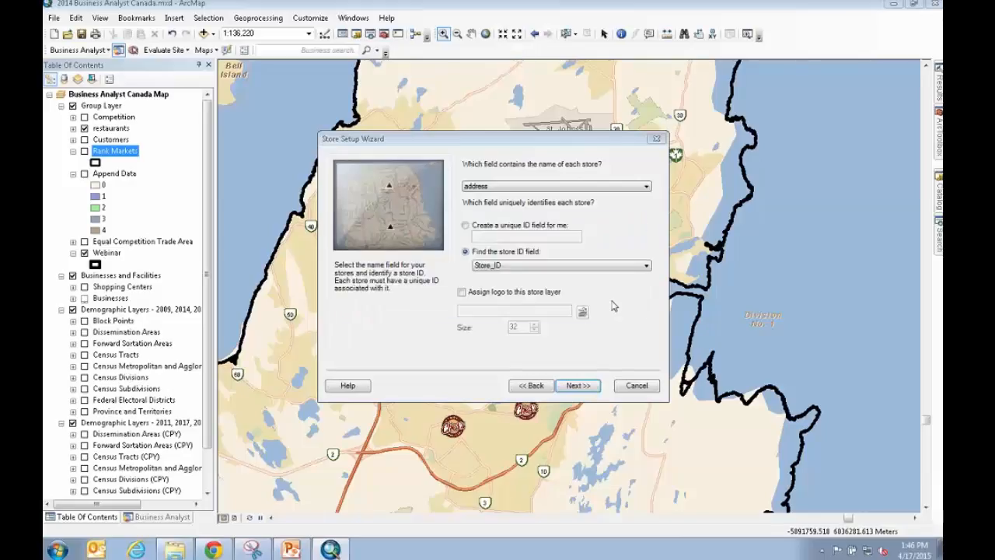
Step: Create a unique ID field named BID for the stores and use Store_ID as the store name field
click(490, 237)
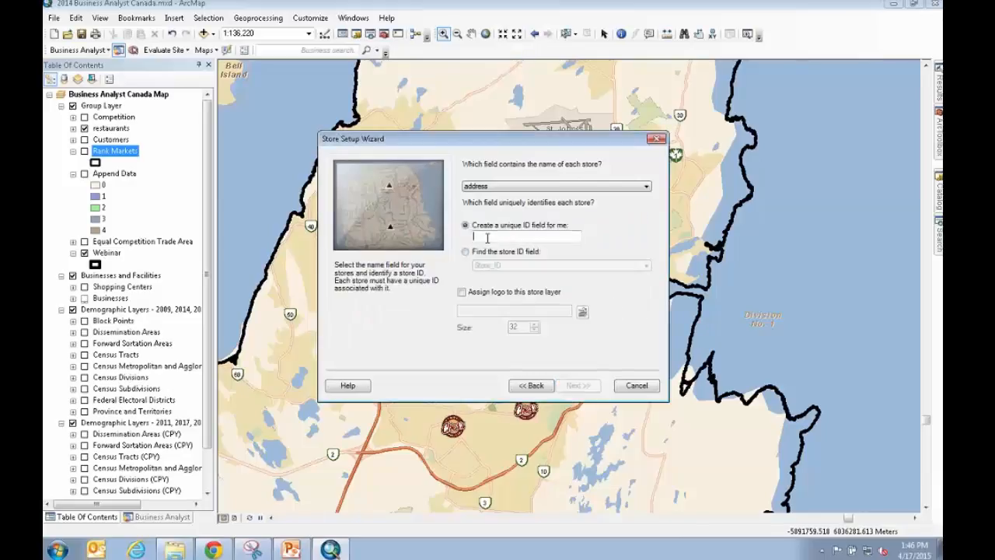
text(BIG)
key(BackSpace)
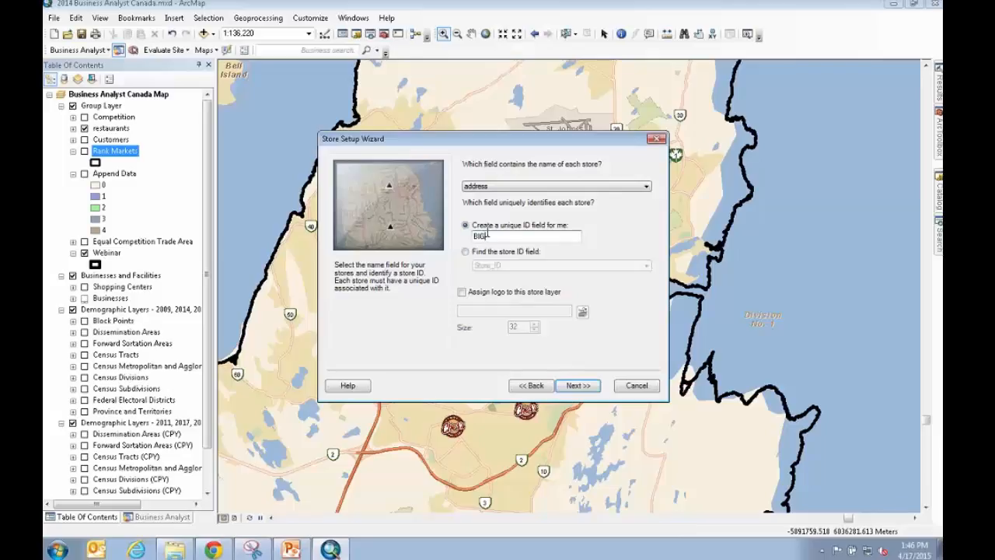
text(D)
click(577, 187)
scroll(536, 307, down, 5)
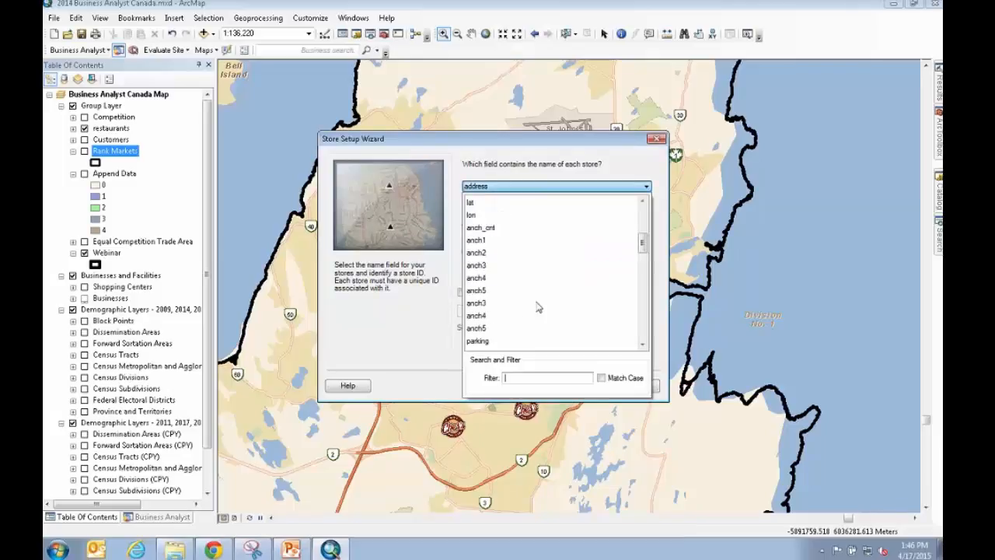
drag(644, 248, 641, 333)
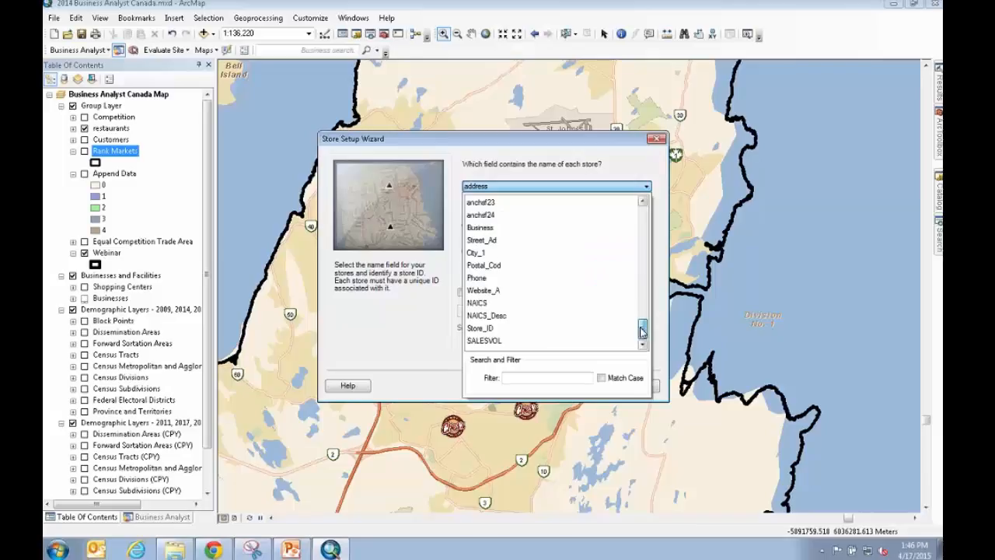
click(482, 327)
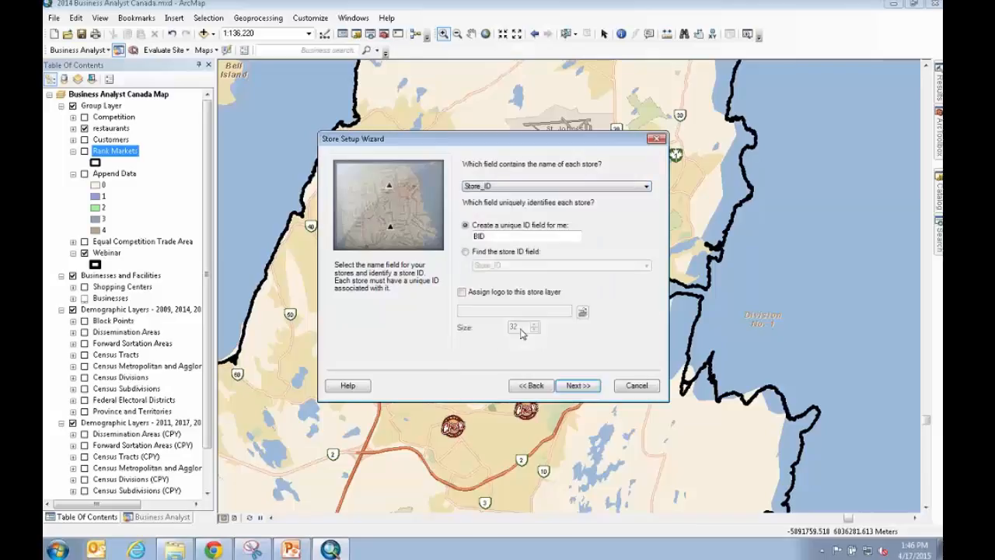
click(577, 384)
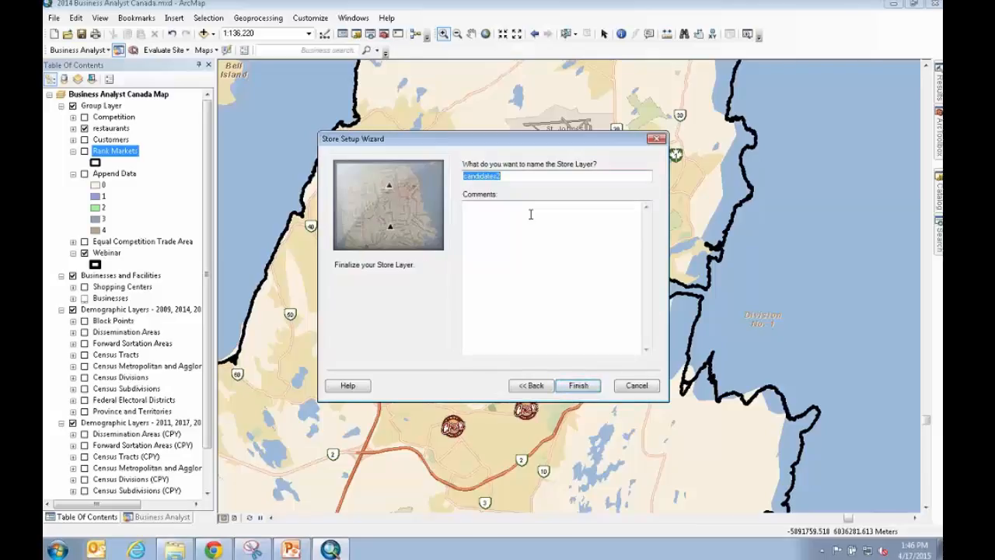
Step: Name the store layer Candidates and finish the store setup
text(Candidaa)
key(BackSpace)
text(tes)
click(573, 386)
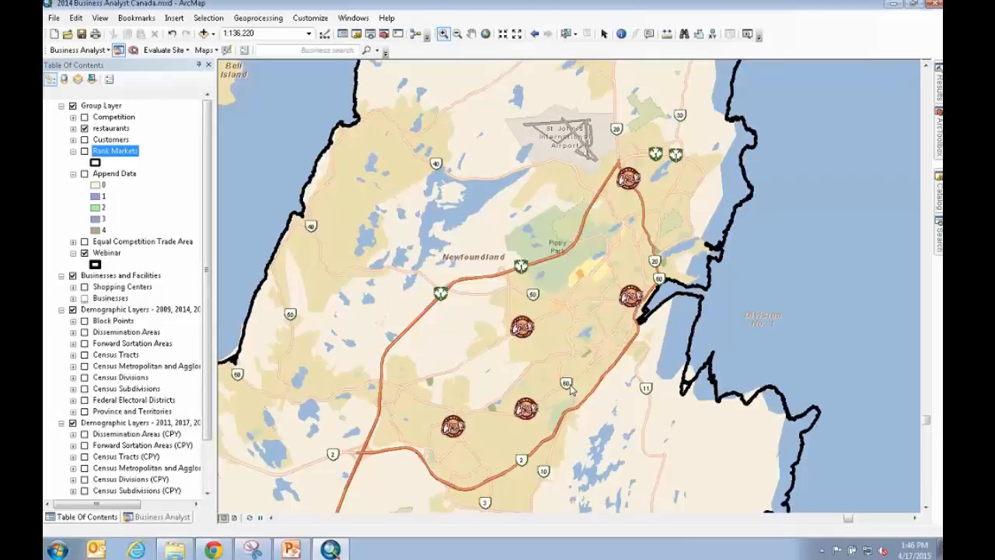
Step: Change the Candidates layer's marker to the blue MeanStoreCenterWithWeightSymbol circle
click(570, 388)
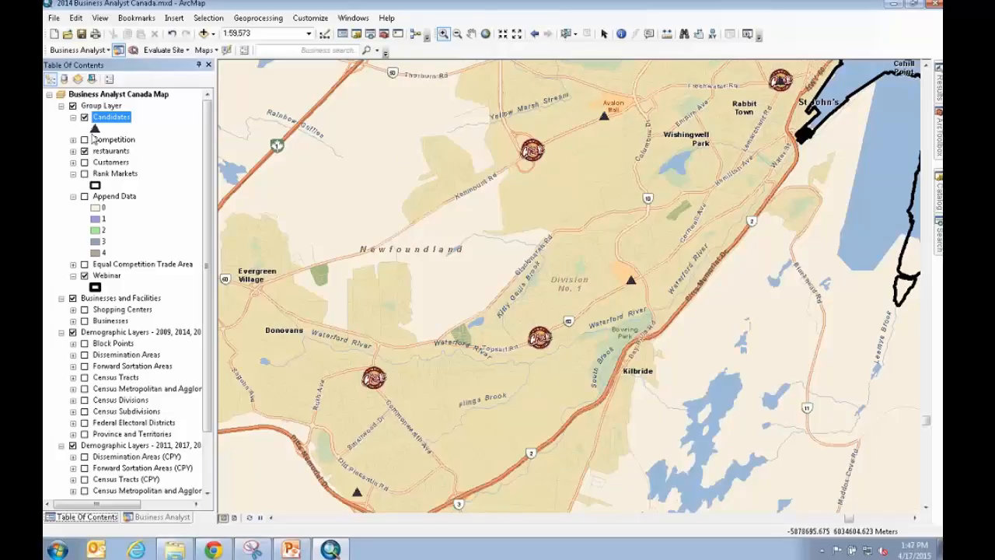
click(95, 128)
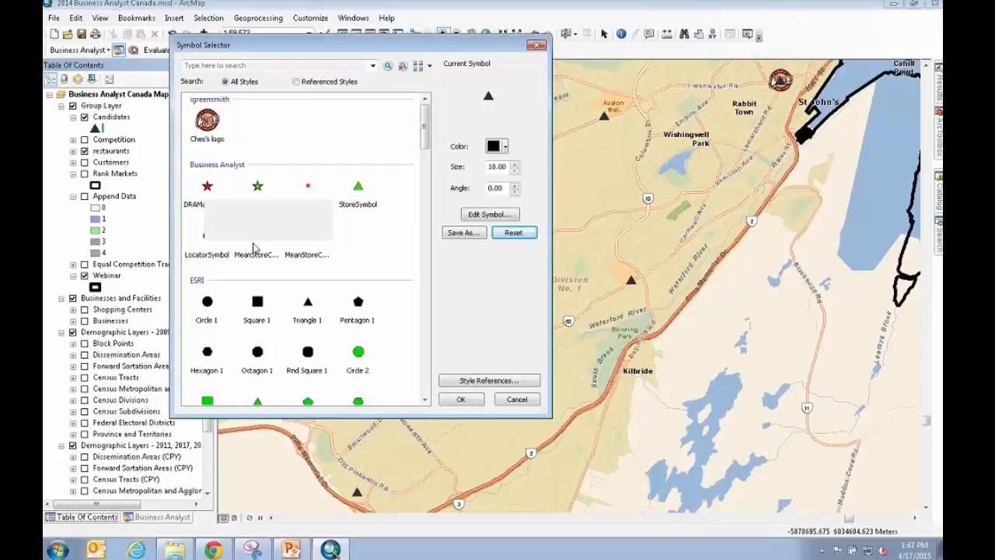
click(308, 236)
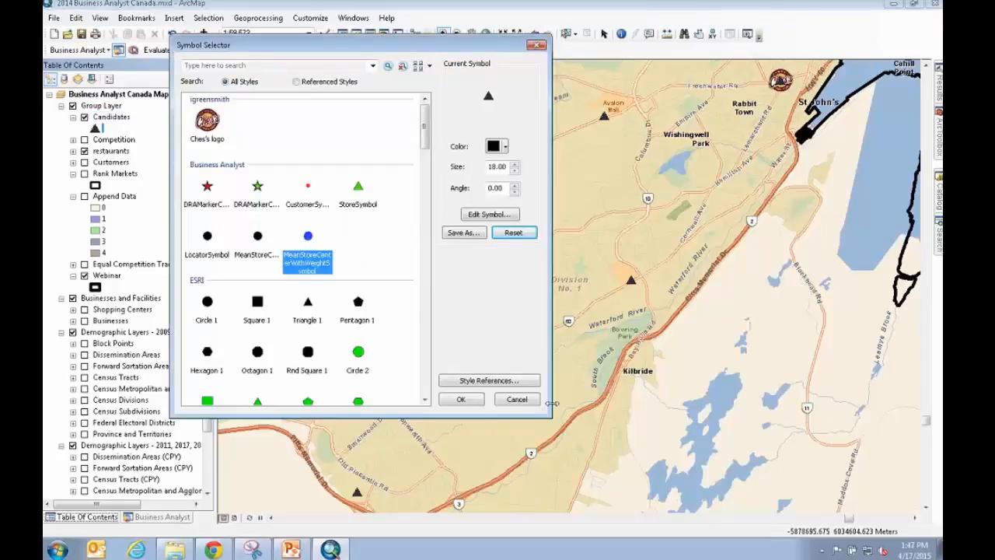
click(466, 398)
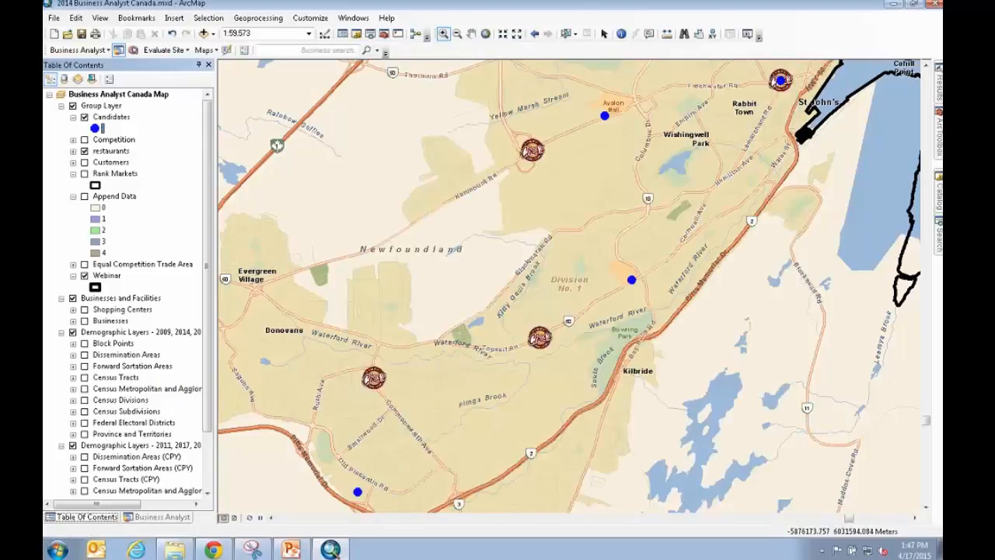
Step: Start a new site analysis that uses the Rank Similar Sites (Find Similar) method
click(604, 33)
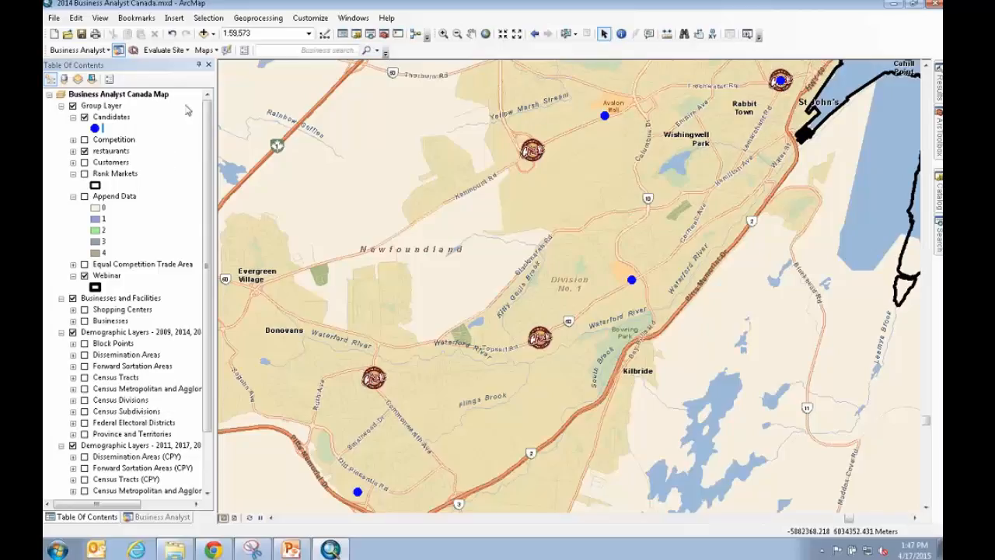
click(78, 49)
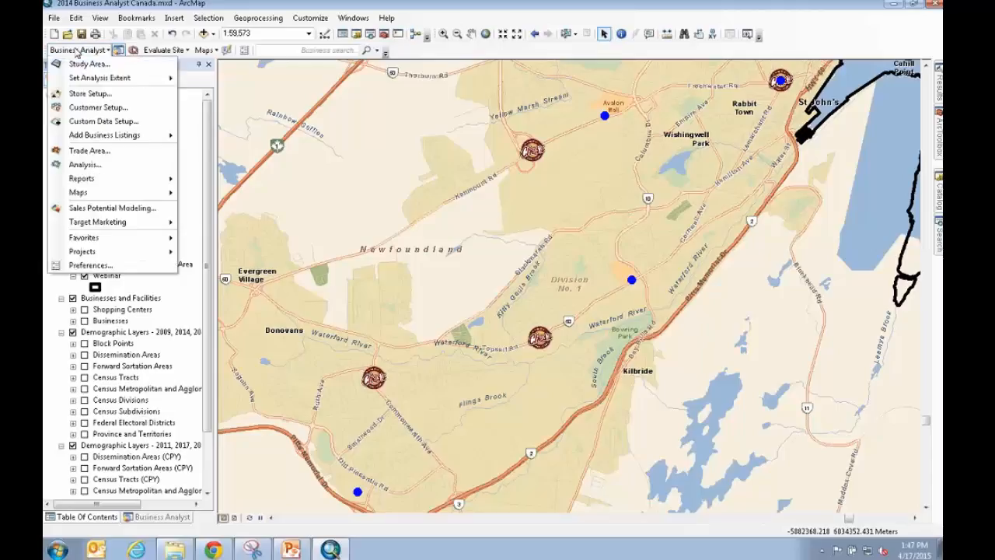
click(126, 165)
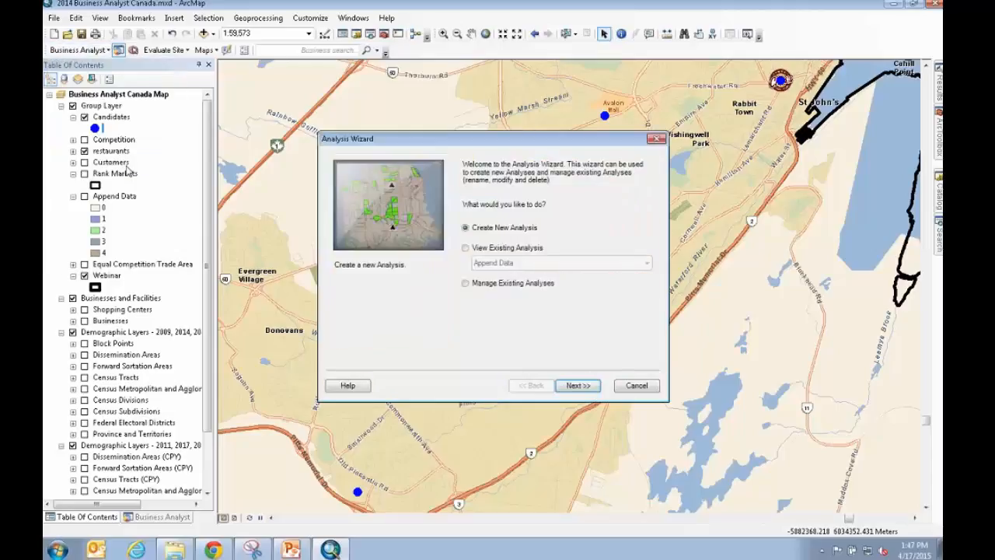
click(575, 386)
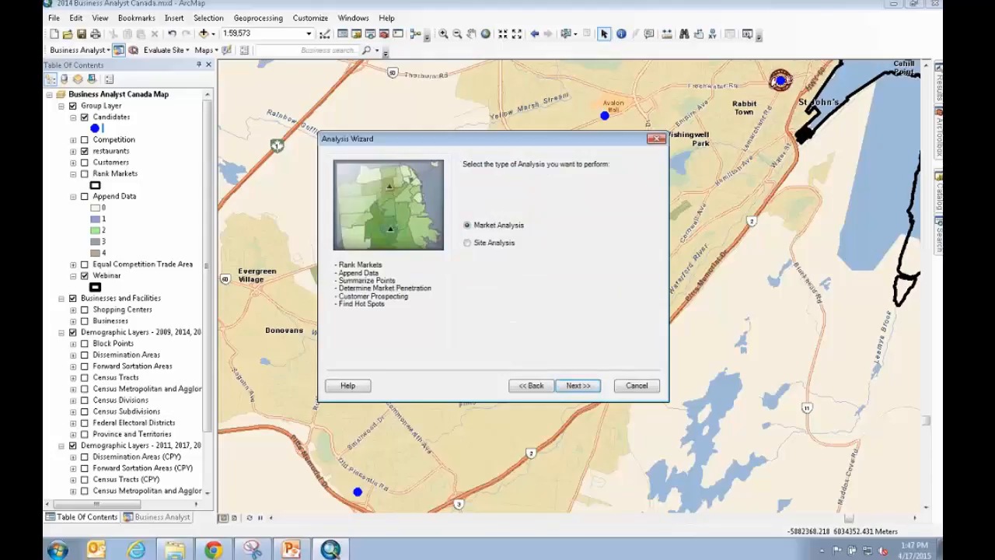
click(498, 244)
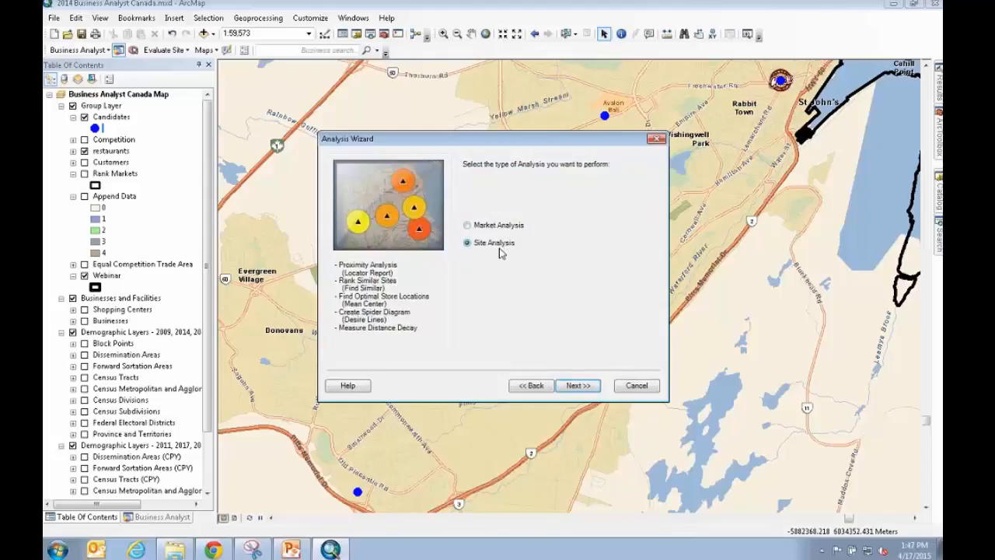
click(577, 386)
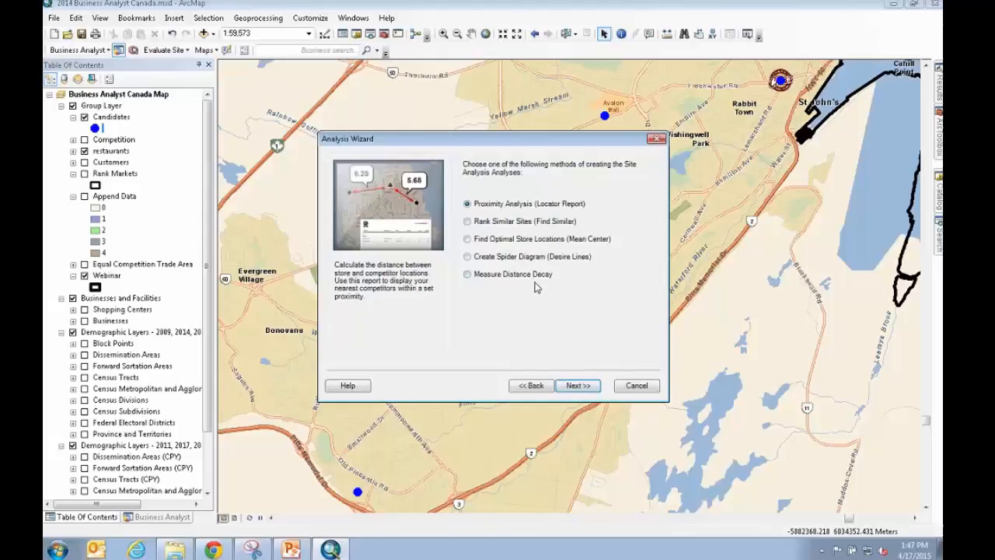
click(467, 221)
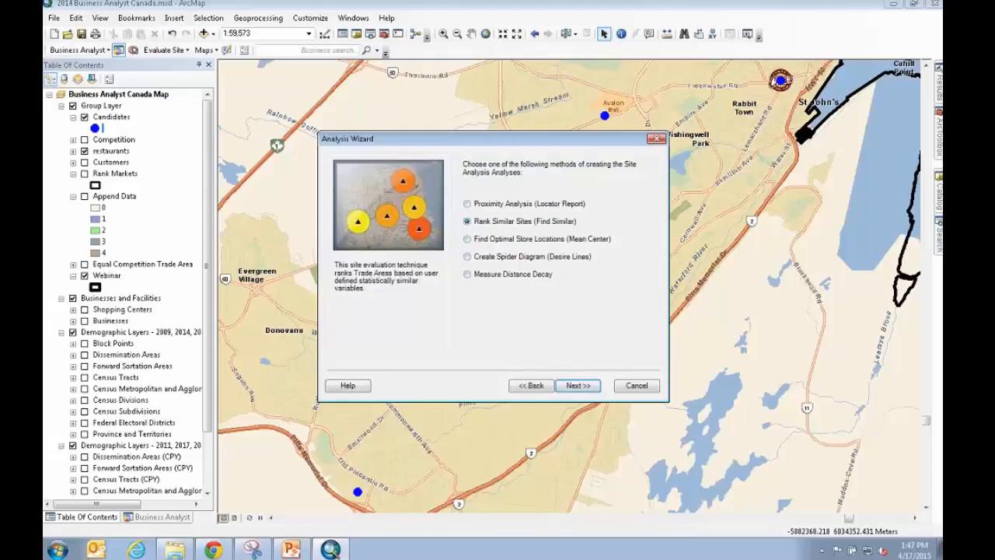
click(586, 387)
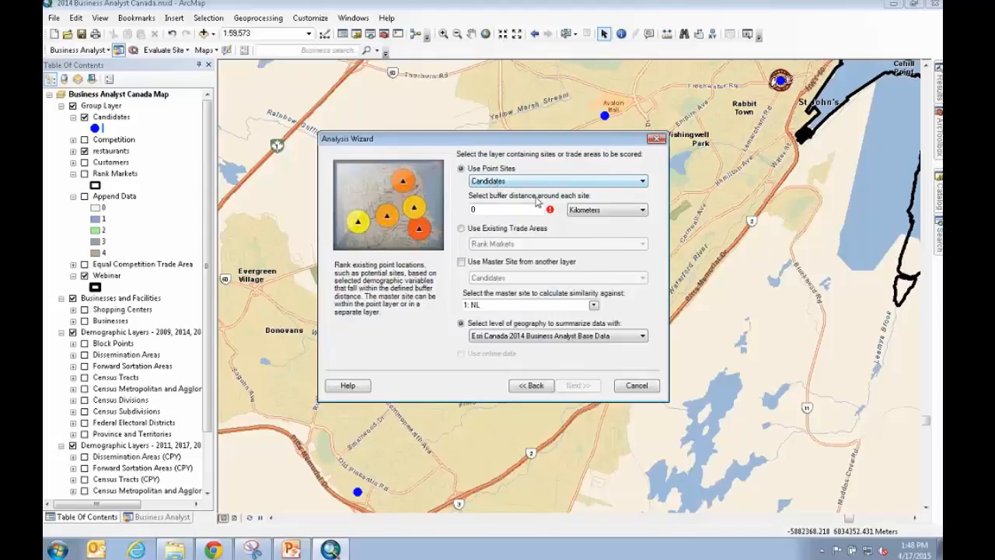
Step: Set a 1-kilometer buffer around the Candidates point sites, use site 4 as the master site, and choose the Conventional Find Similar method
key(Tab)
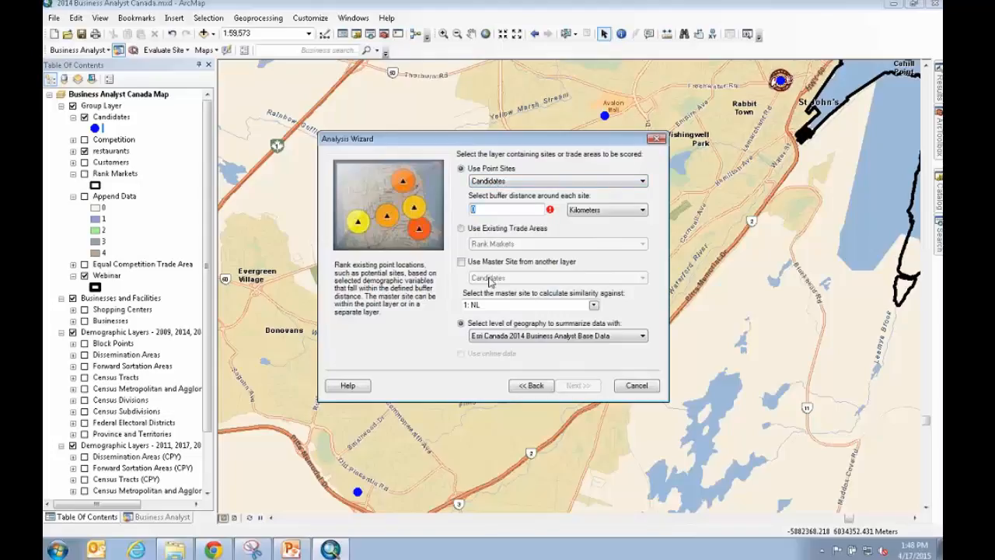
text(1)
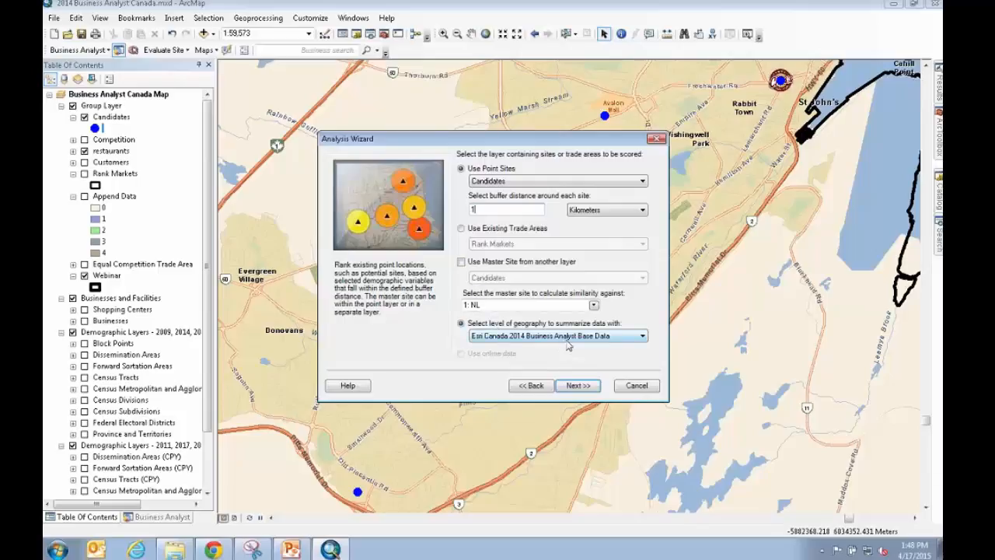
click(593, 306)
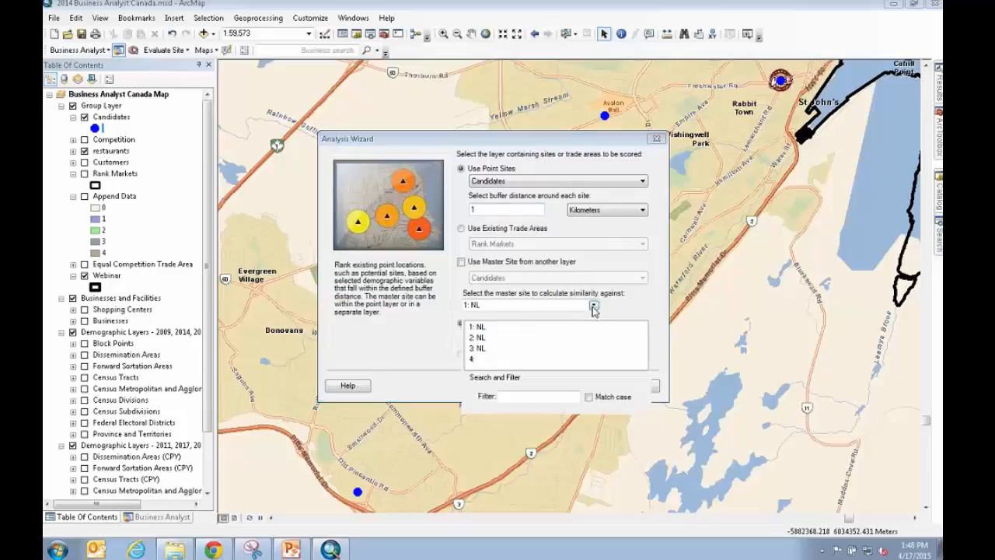
click(472, 359)
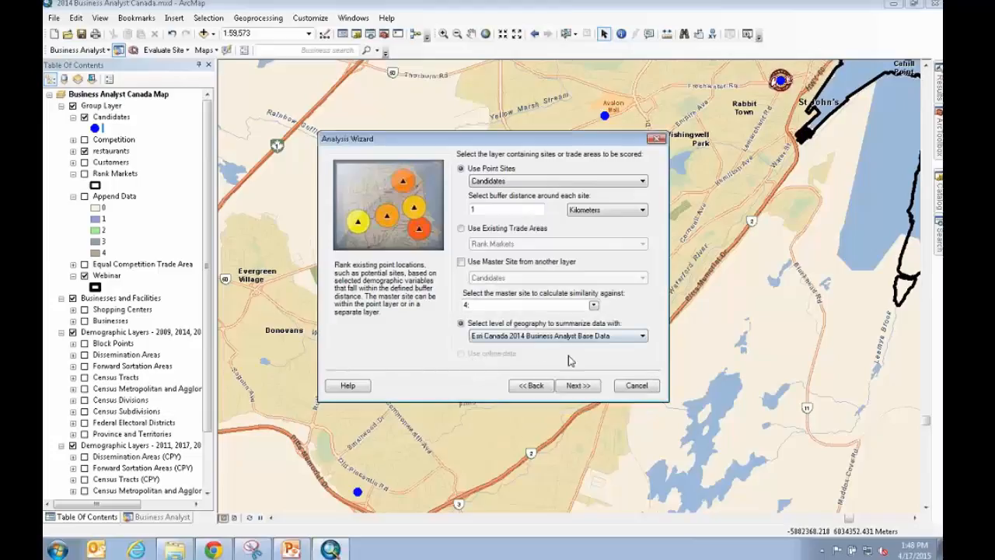
click(587, 387)
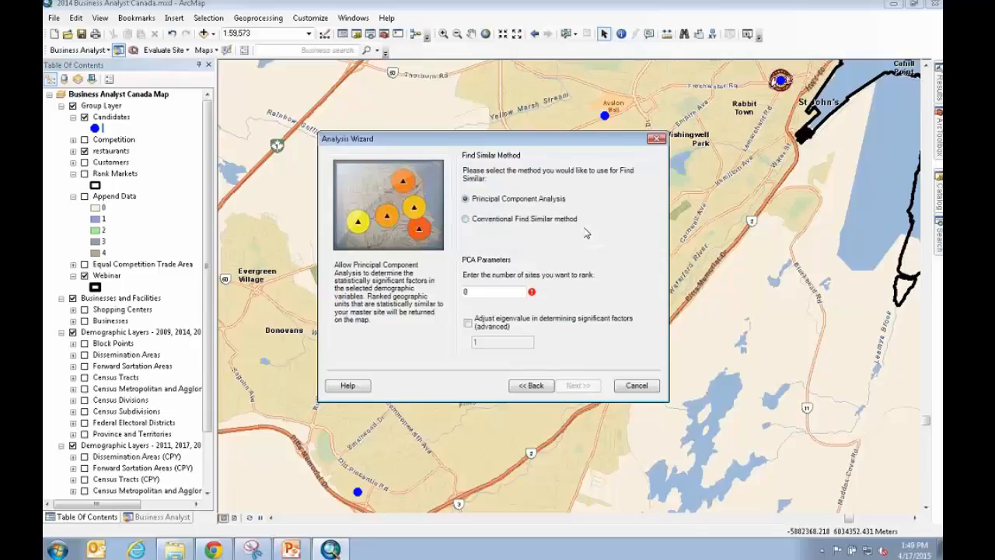
click(466, 220)
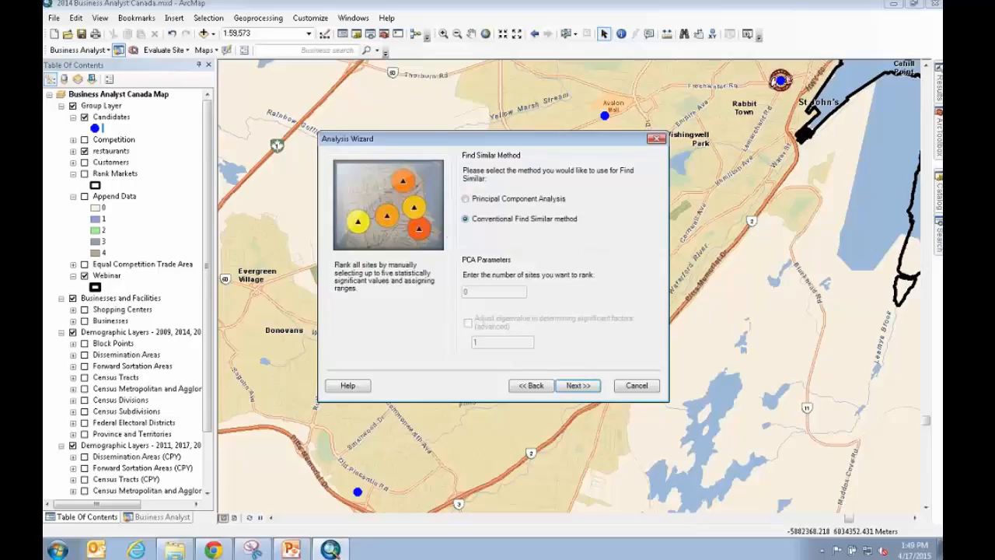
click(575, 387)
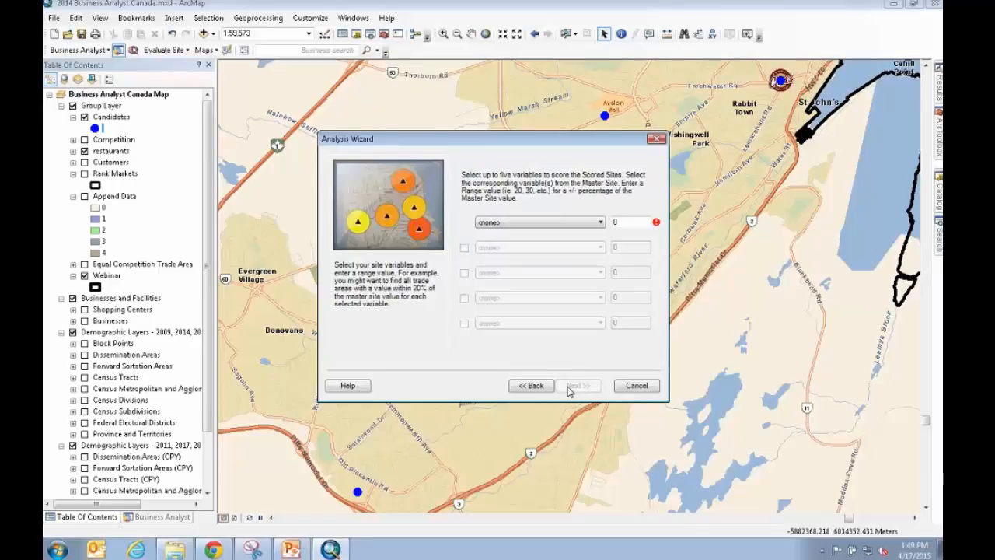
Step: Set 2014 Average HH inc cur$ as the first scoring variable with a range of 10
click(600, 223)
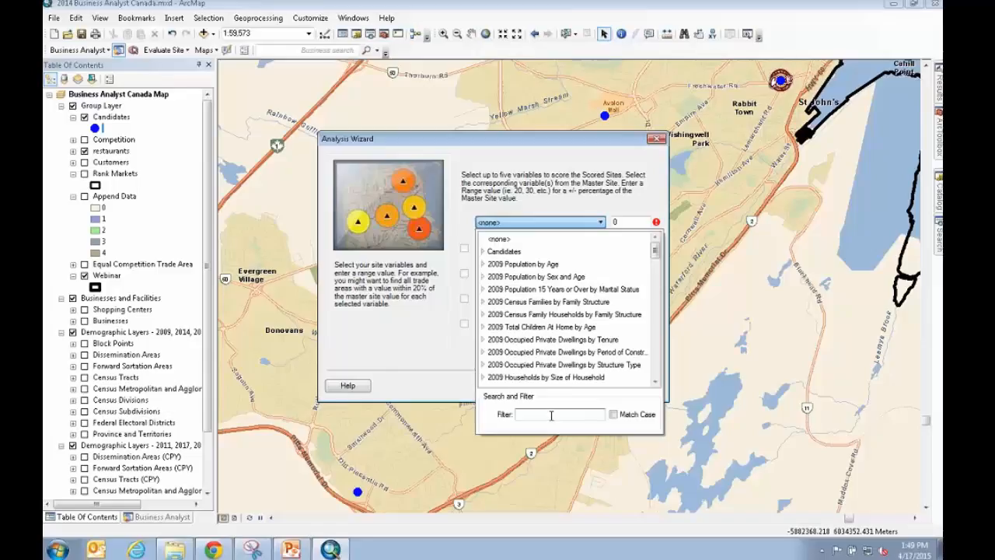
text(income)
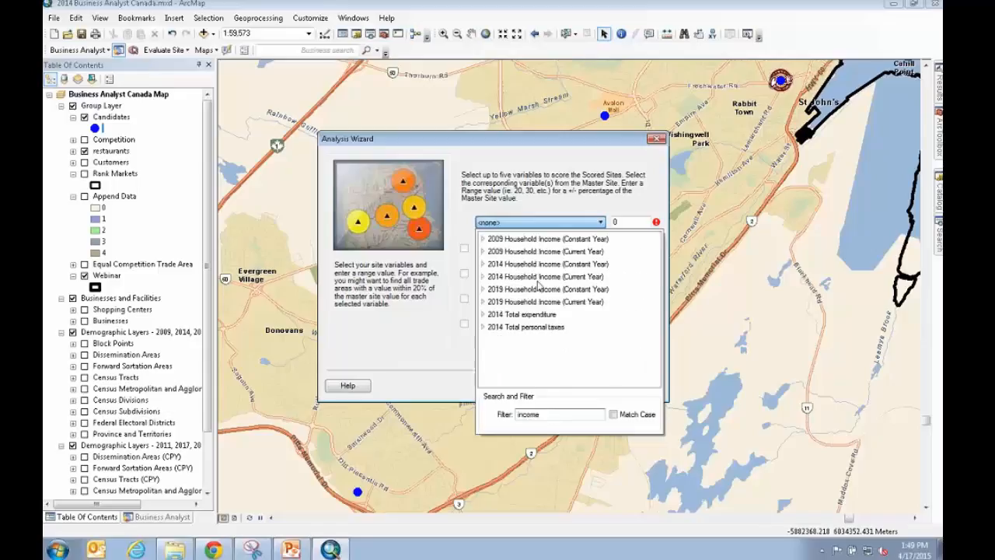
click(482, 275)
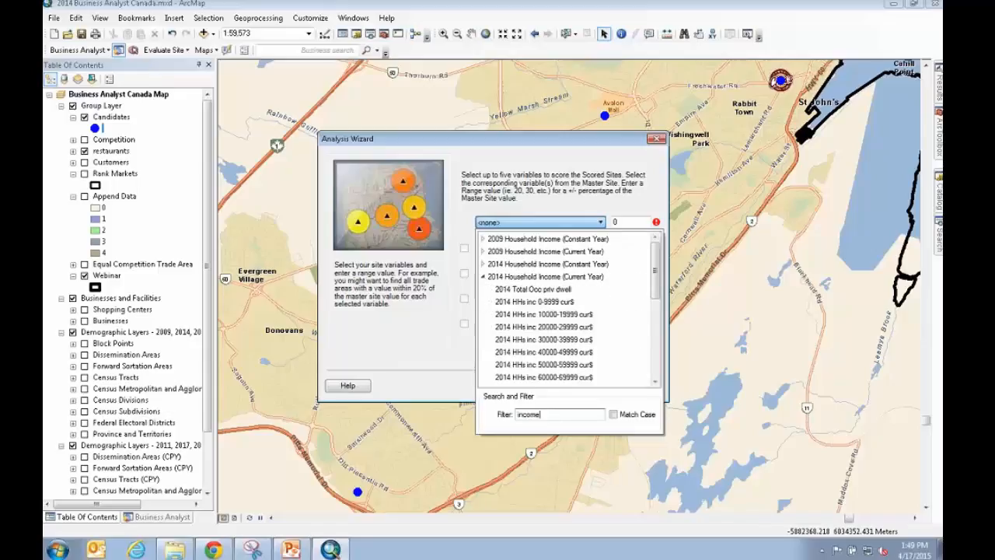
scroll(559, 327, down, 4)
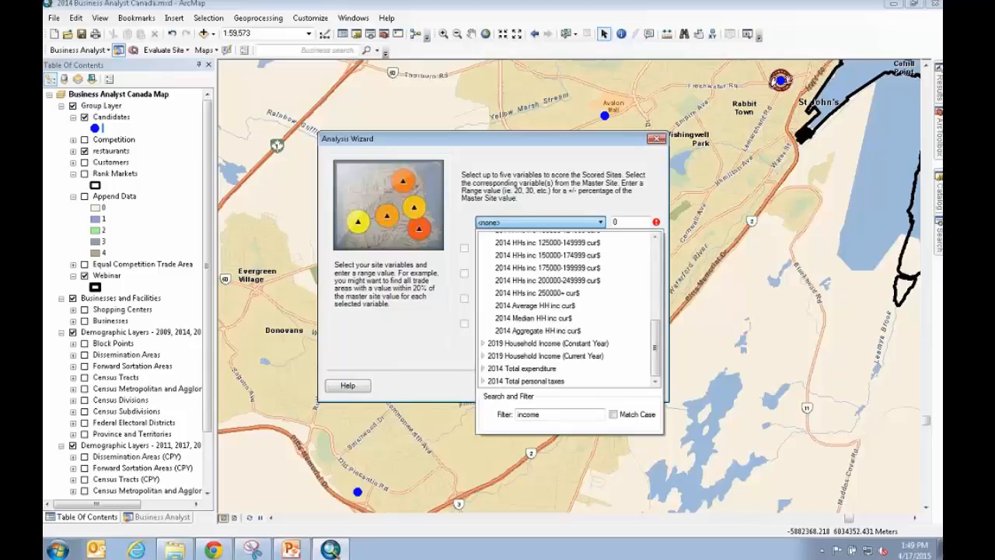
click(514, 307)
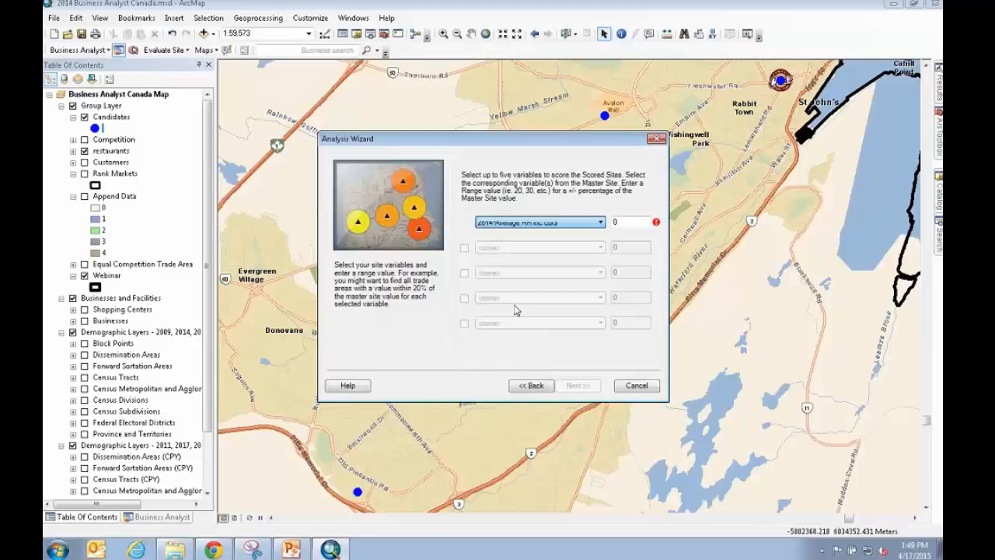
drag(623, 223, 614, 222)
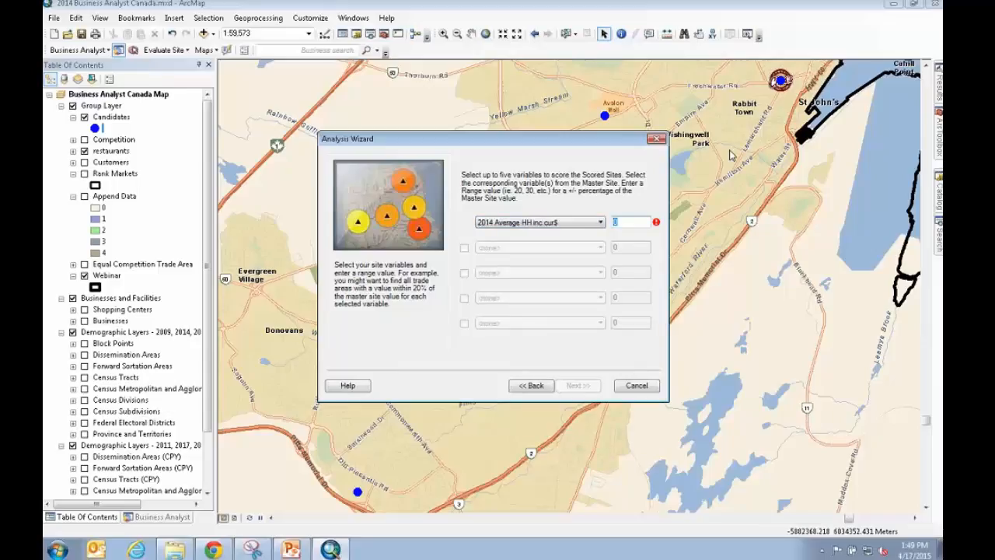
text(10)
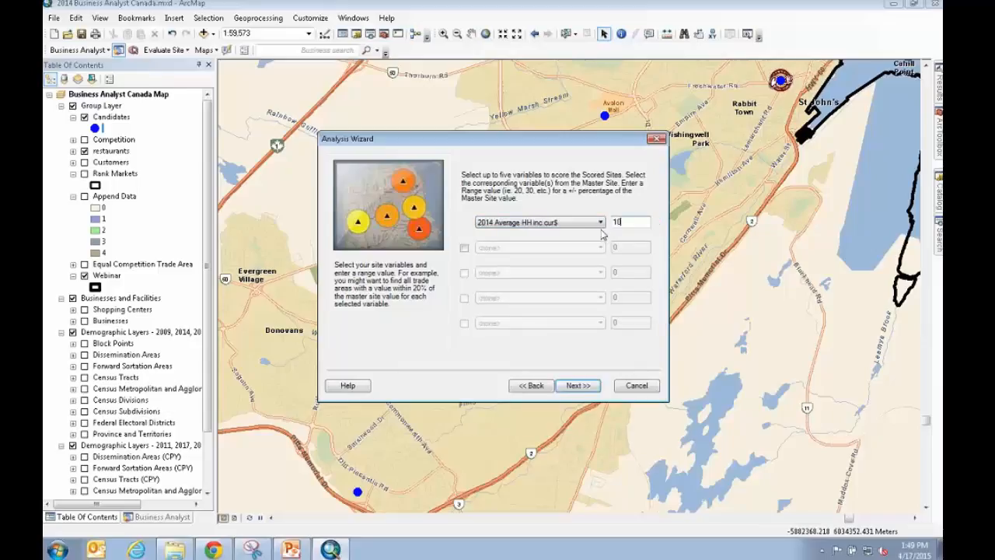
Step: Add 2014 Tot dayt pop: at work as the second scoring variable with a range of 10
click(464, 248)
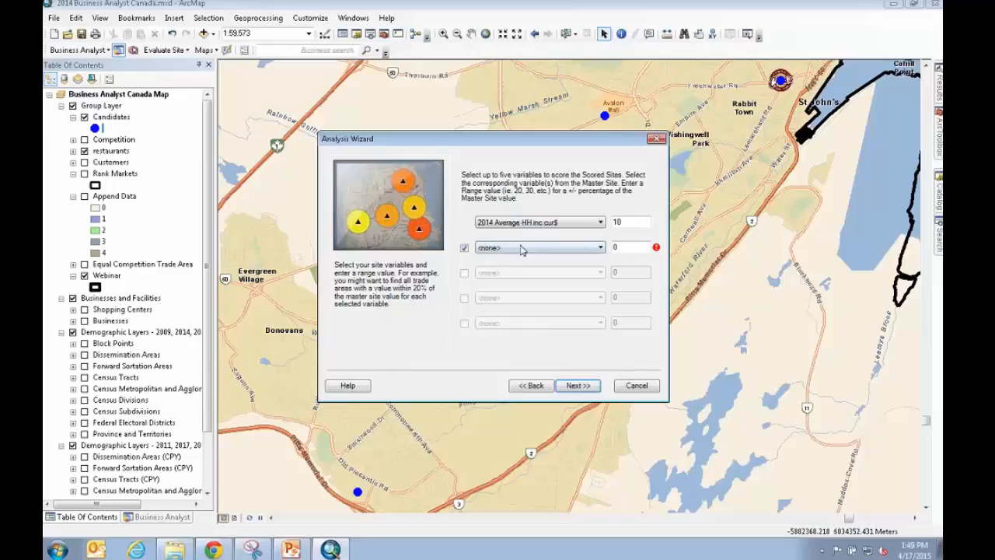
click(522, 248)
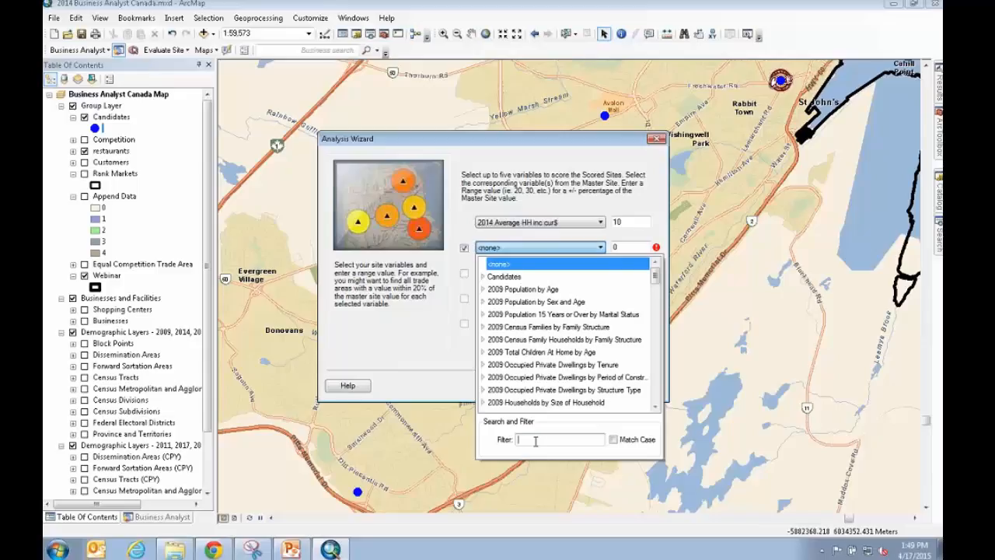
text(day)
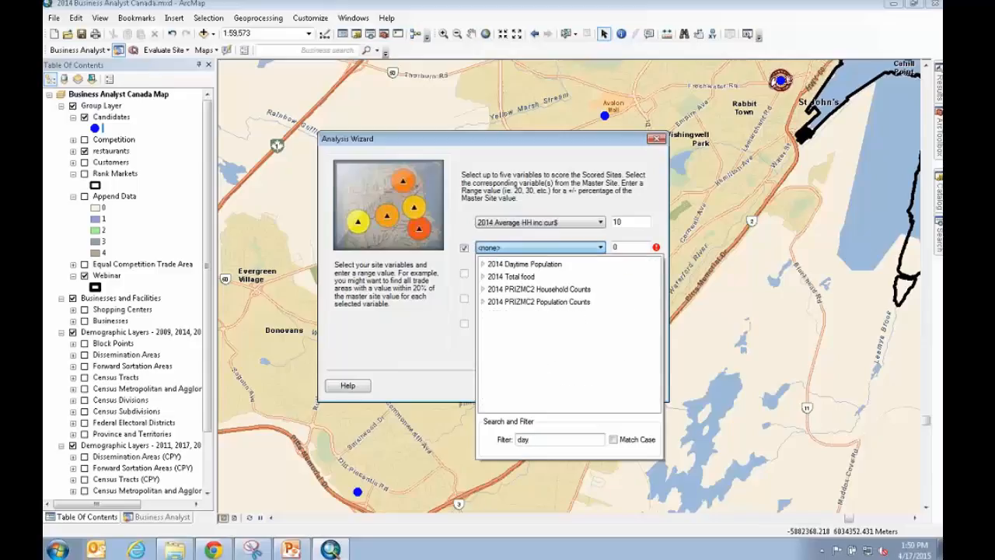
text(time)
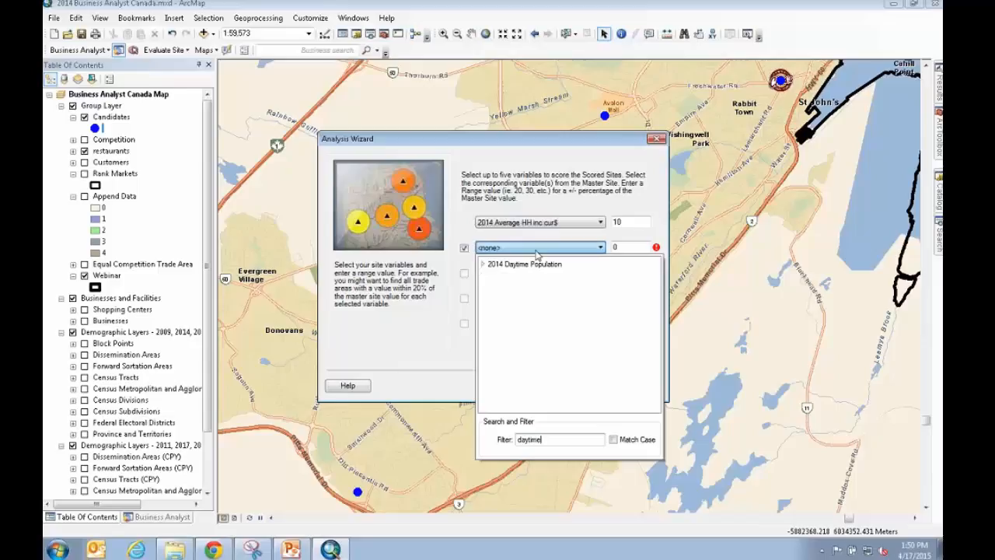
click(481, 264)
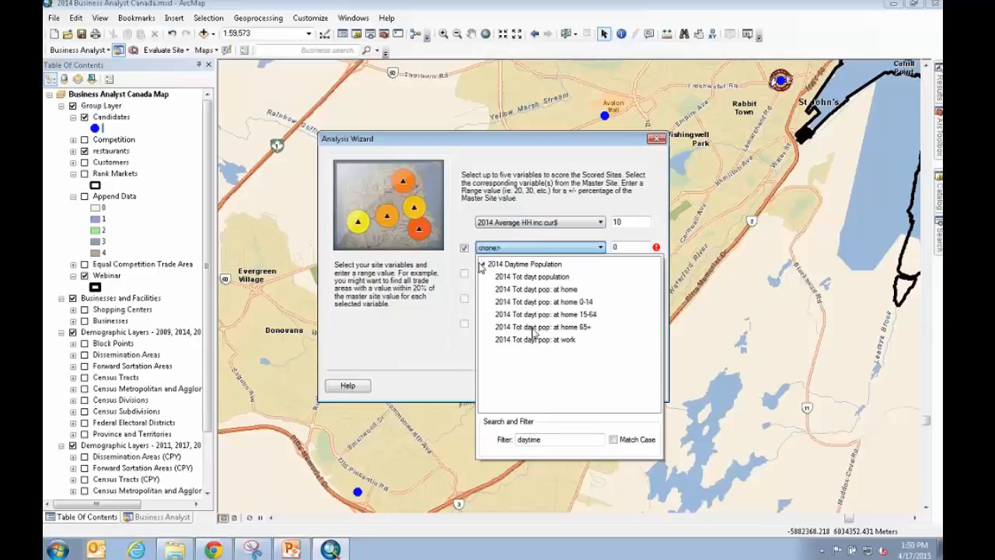
click(539, 340)
key(Tab)
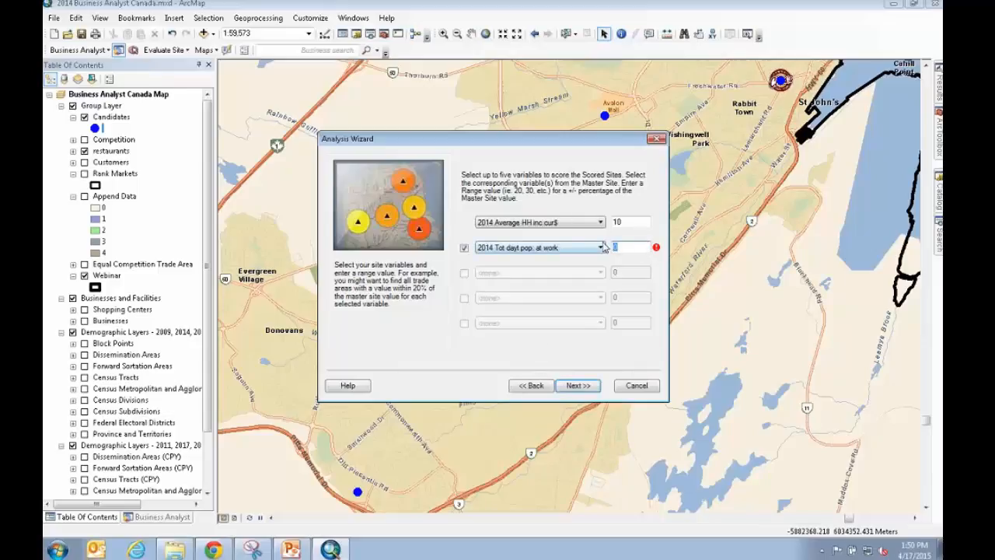
text(10)
Step: Try to add 2014 Tot$: Food purch fr resto as the third scoring variable
click(464, 273)
click(536, 272)
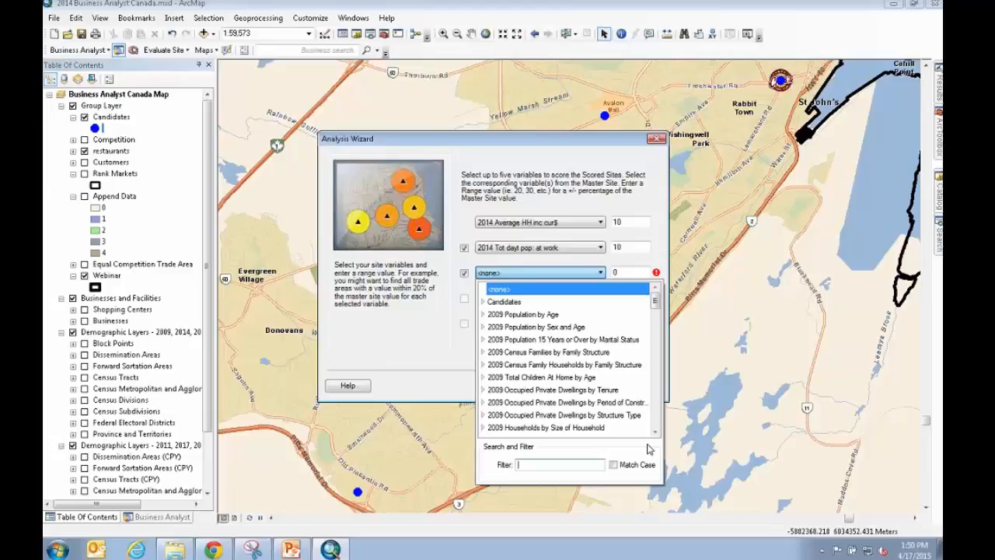
text(foof)
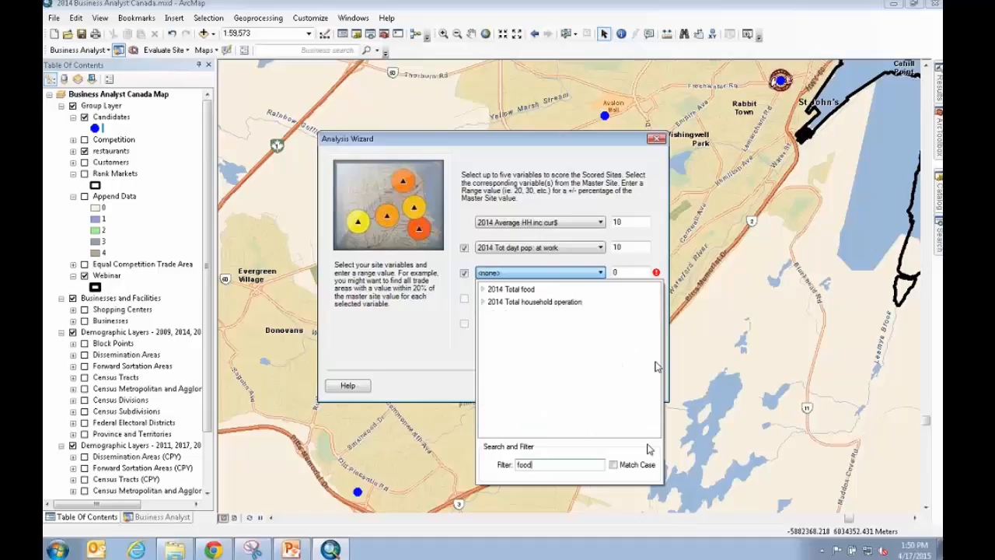
click(482, 289)
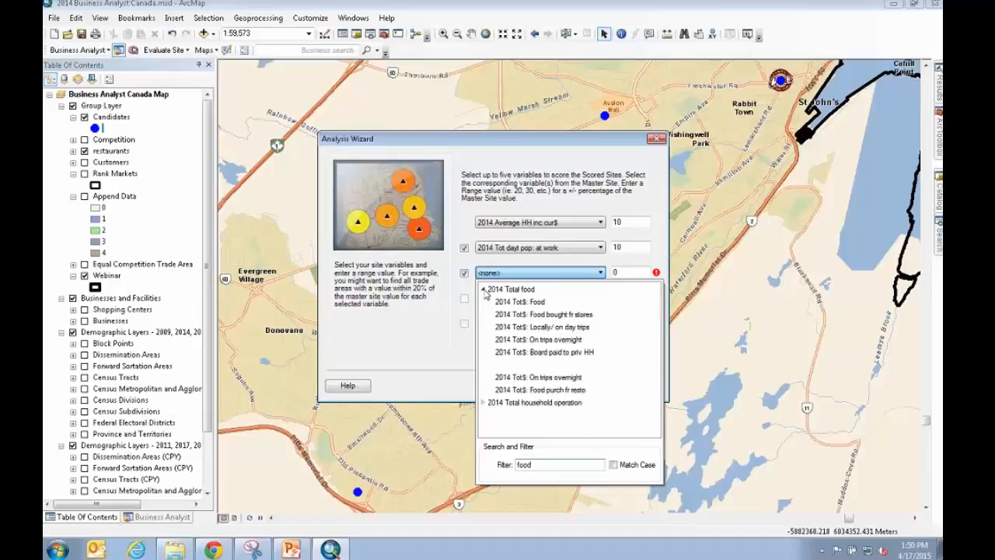
click(557, 390)
Step: Go back through the similar-sites settings, return to the scoring variables, and cancel the analysis
click(544, 387)
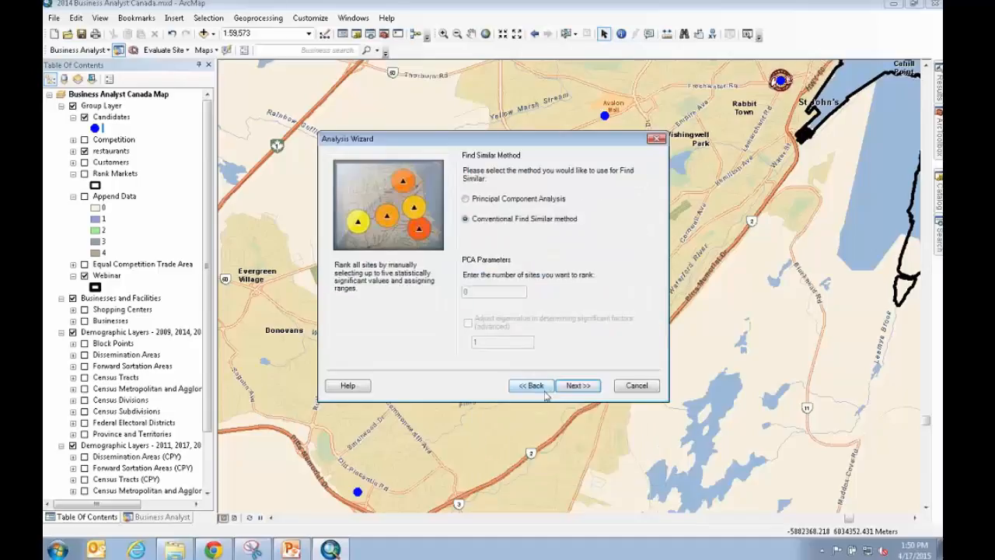
click(536, 385)
click(577, 385)
click(575, 385)
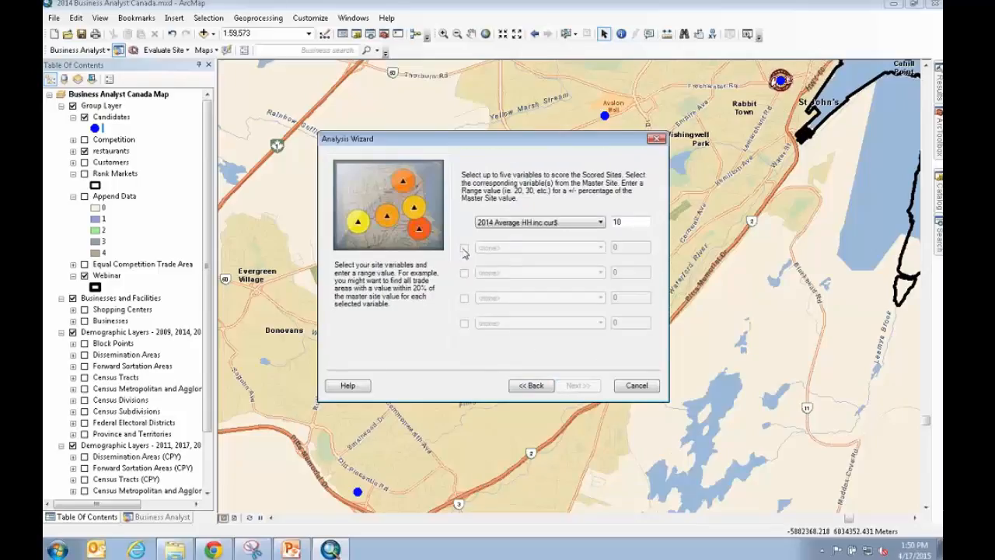
click(638, 386)
Step: Start a new Rank Similar Sites analysis on the Candidates points with a 1-kilometer buffer, master site 4 and the Conventional Find Similar method
click(77, 50)
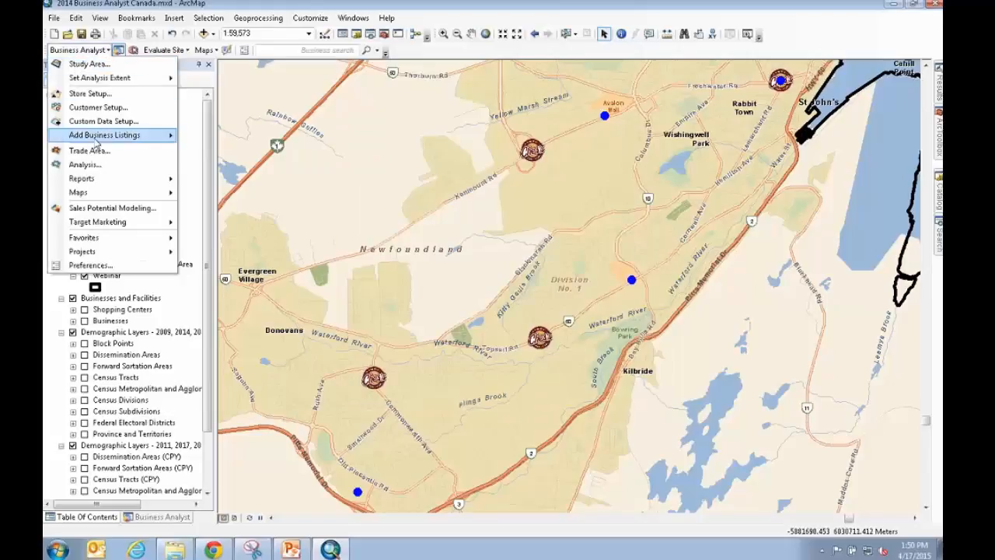
click(92, 164)
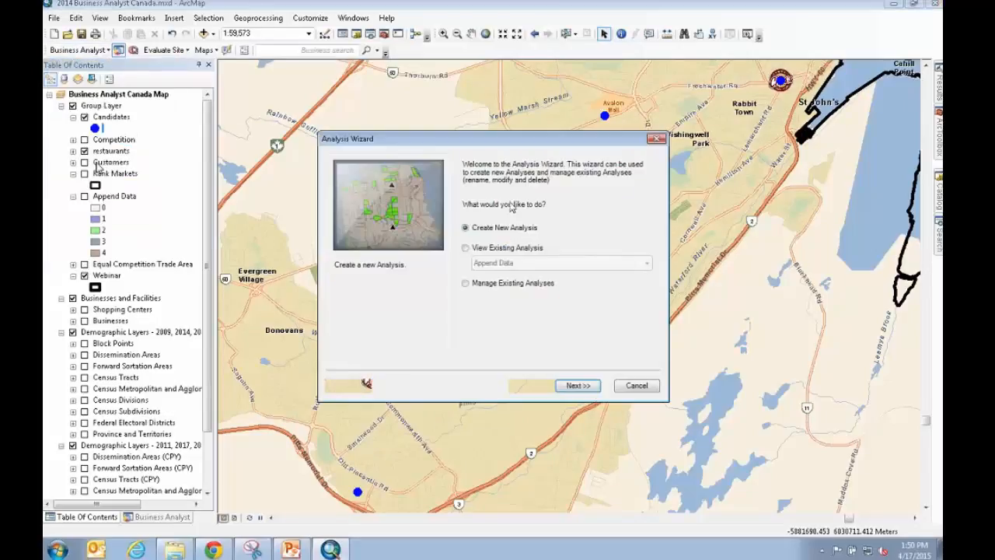
click(576, 384)
click(575, 385)
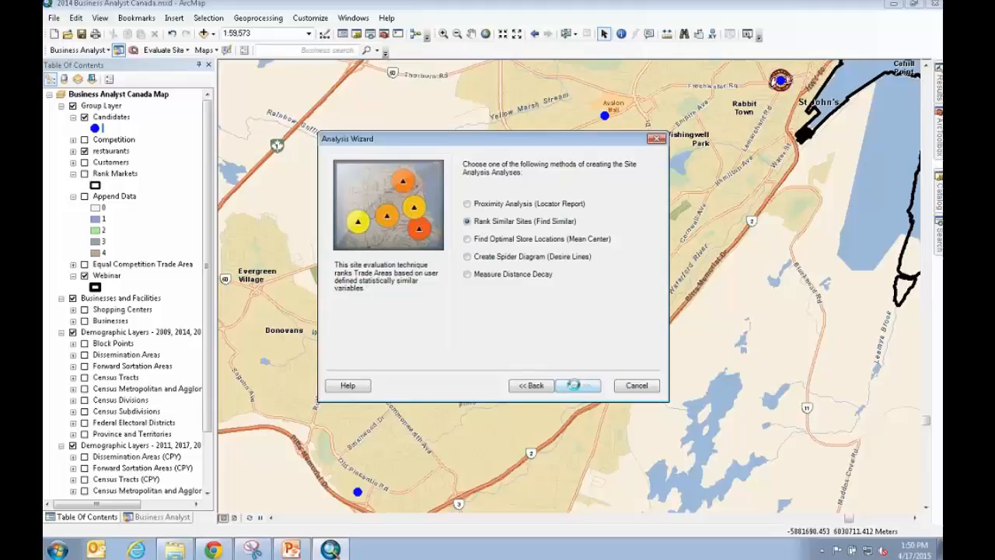
click(575, 385)
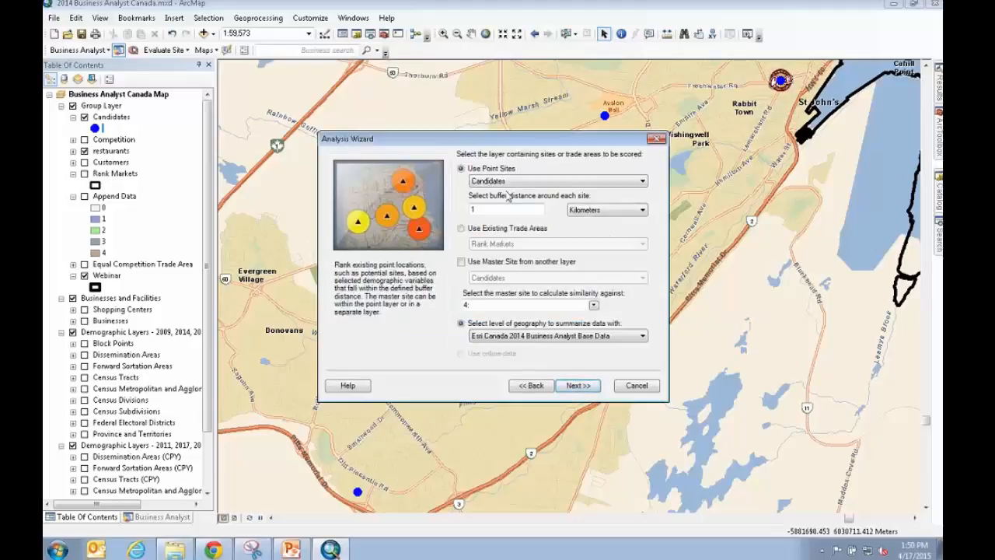
click(585, 386)
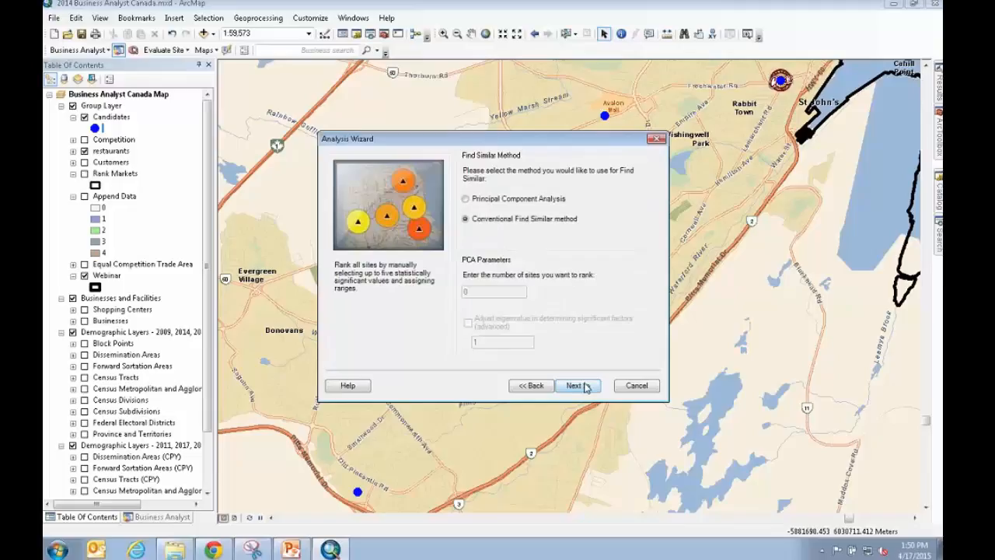
click(585, 386)
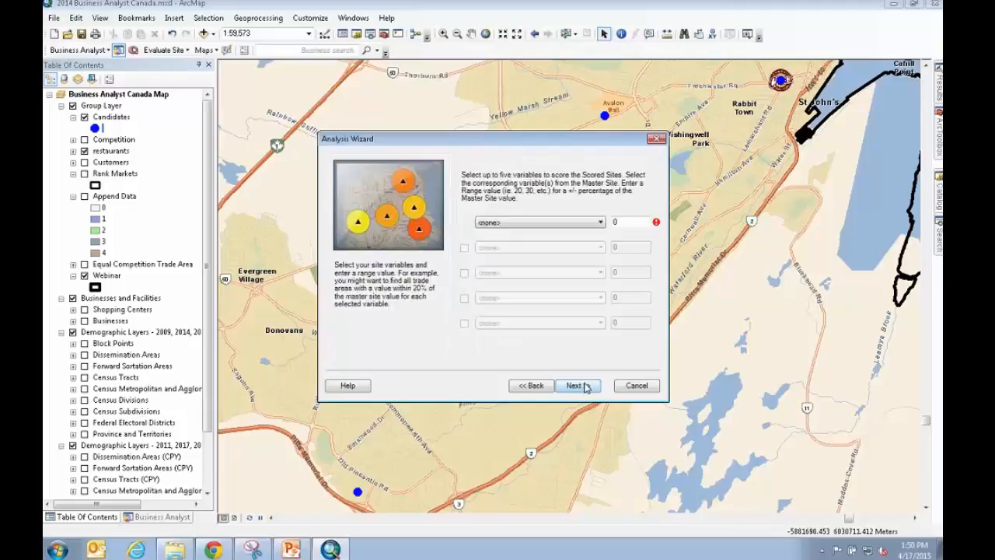
Step: Choose 2014 Average HH inc cur$ as the first scoring variable and give it a range of 10
click(588, 223)
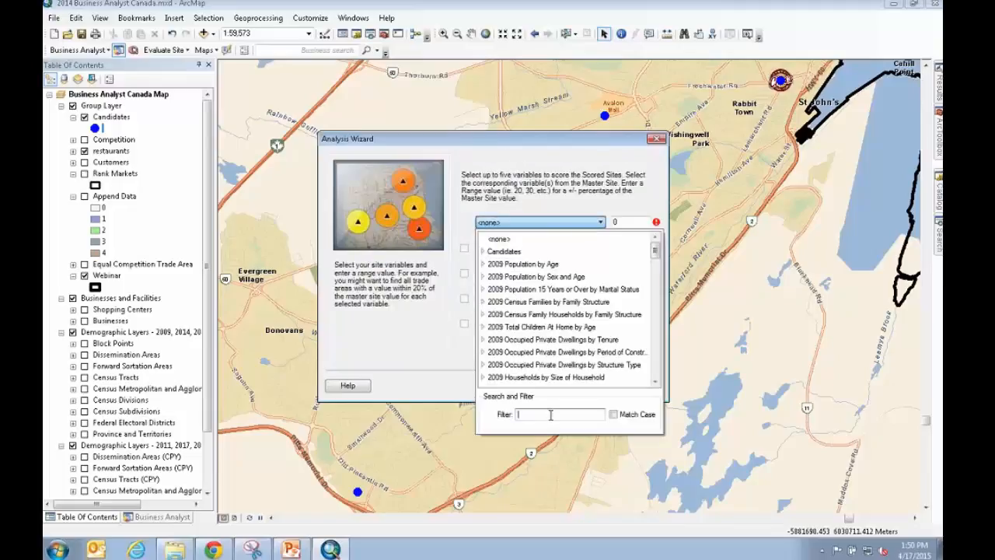
text(income)
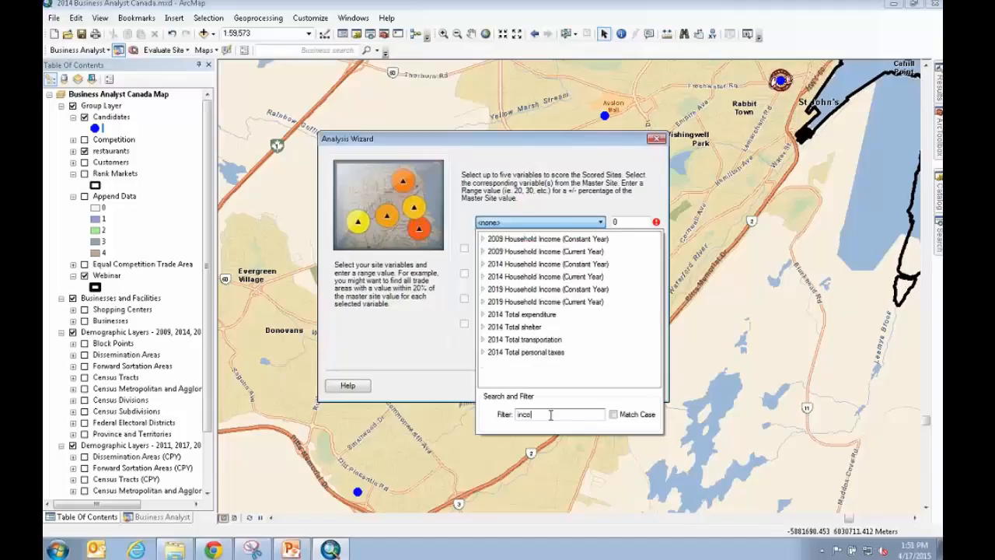
click(484, 276)
scroll(547, 356, down, 3)
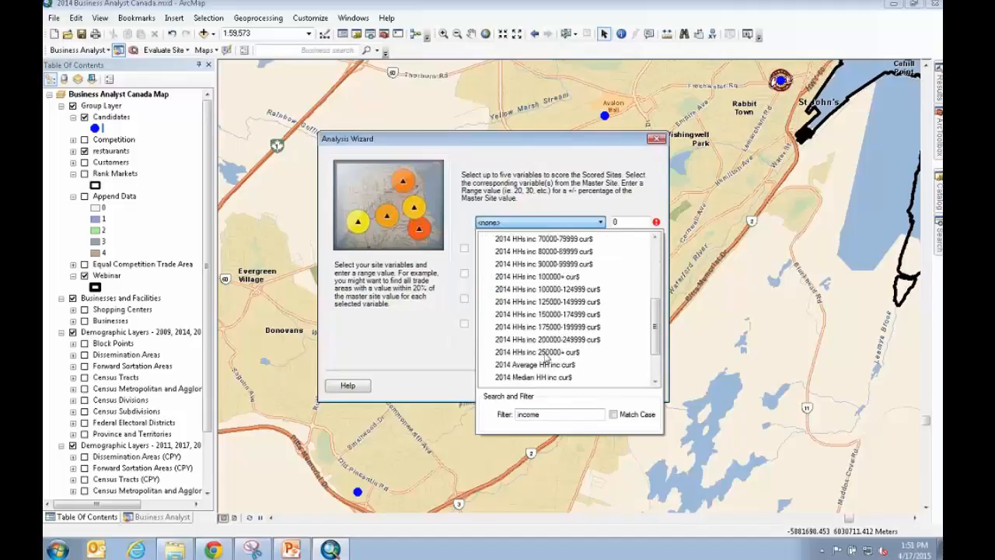
scroll(546, 357, down, 1)
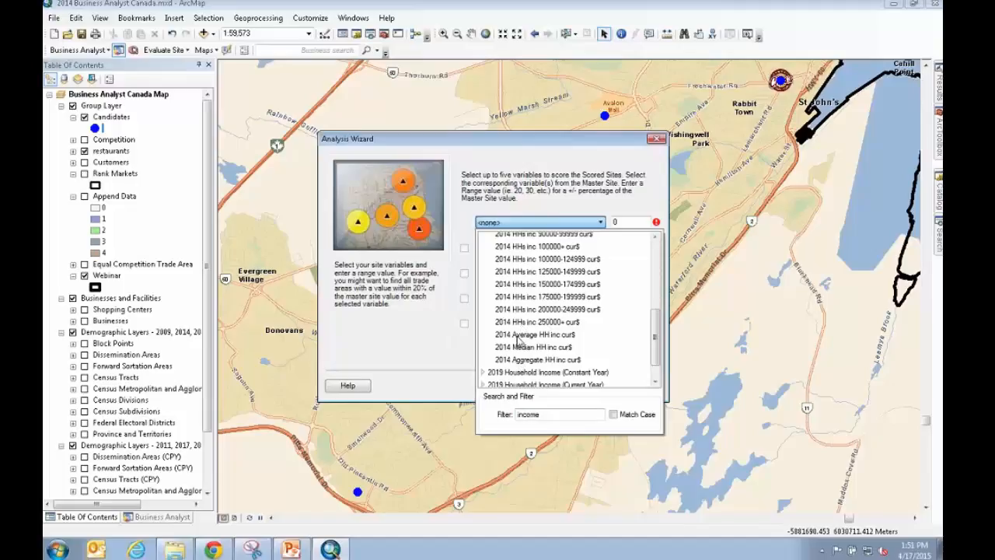
click(519, 336)
double_click(637, 224)
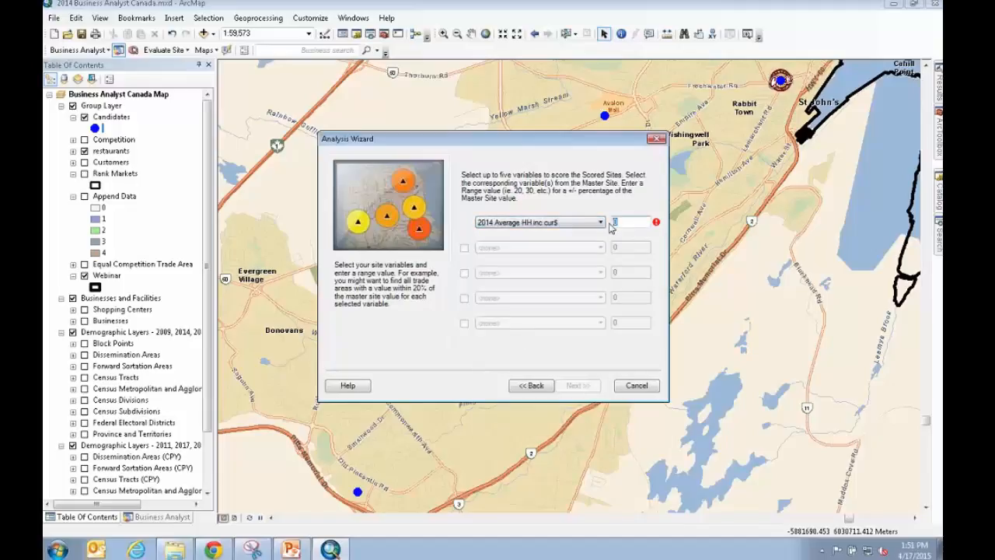
text(10)
Step: Enable a second scoring variable, 2014 Tot dayt pop: at work, with a range of 10
click(464, 247)
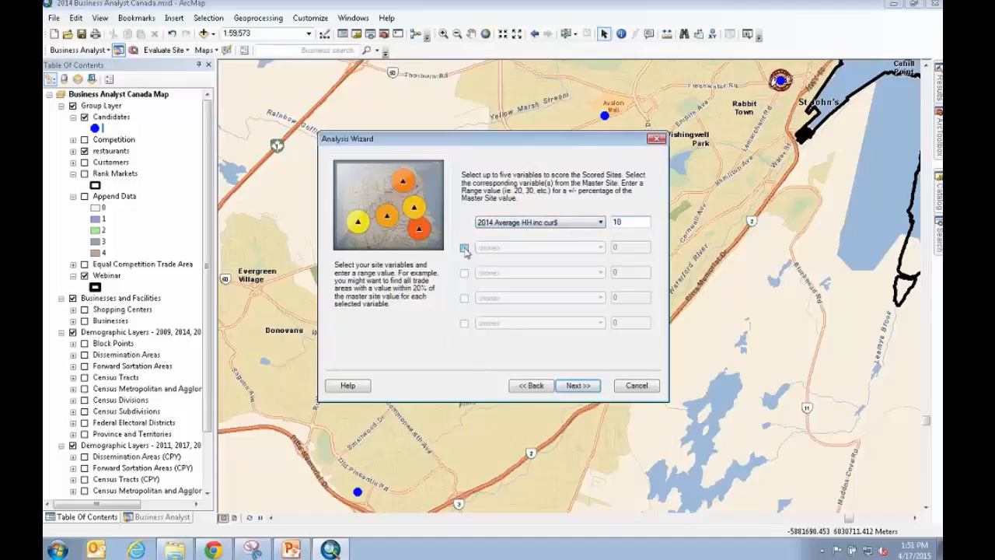
click(504, 248)
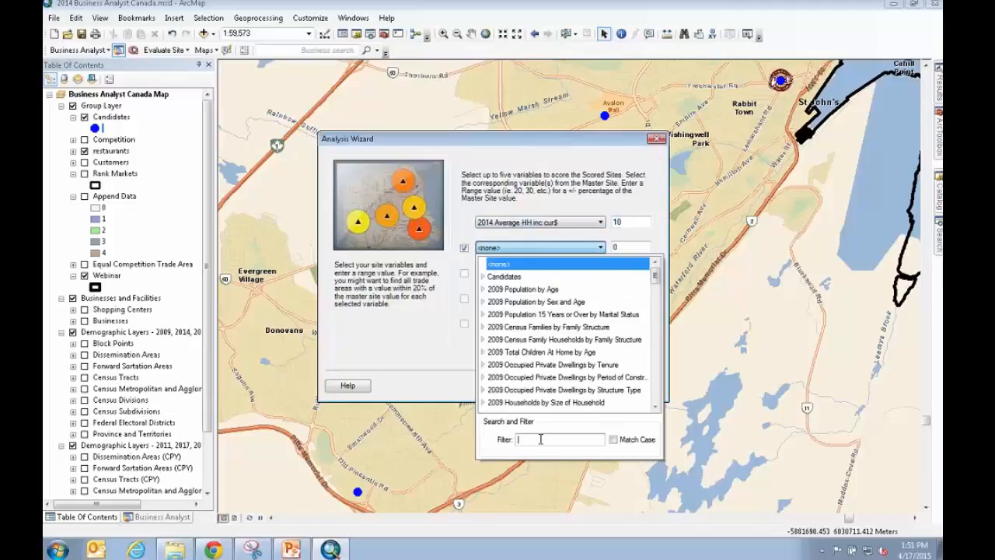
text(day)
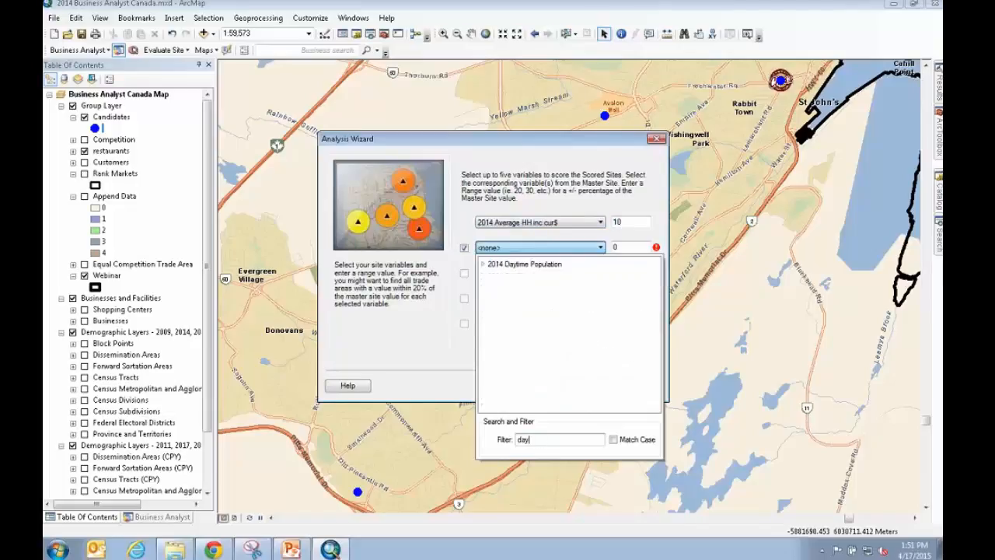
text(time)
click(483, 264)
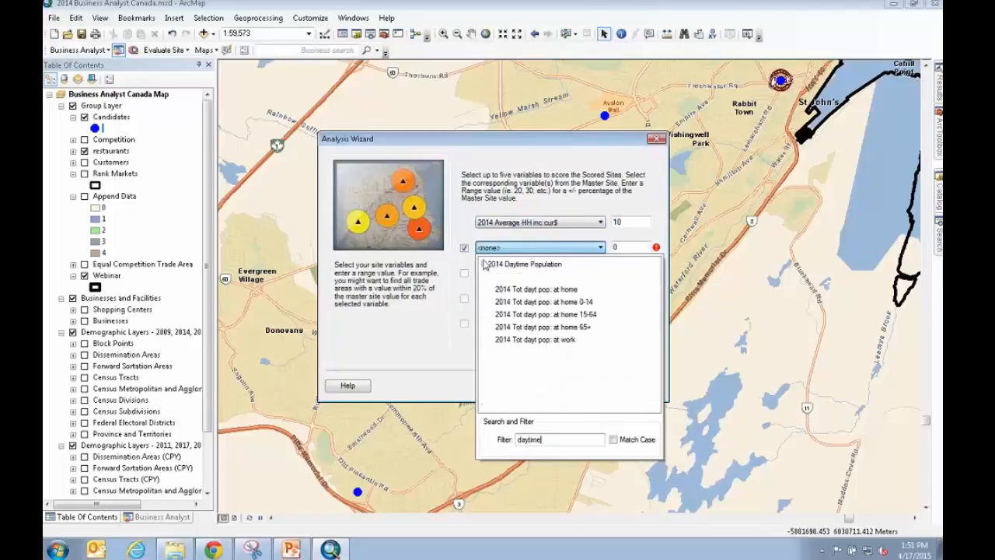
click(519, 339)
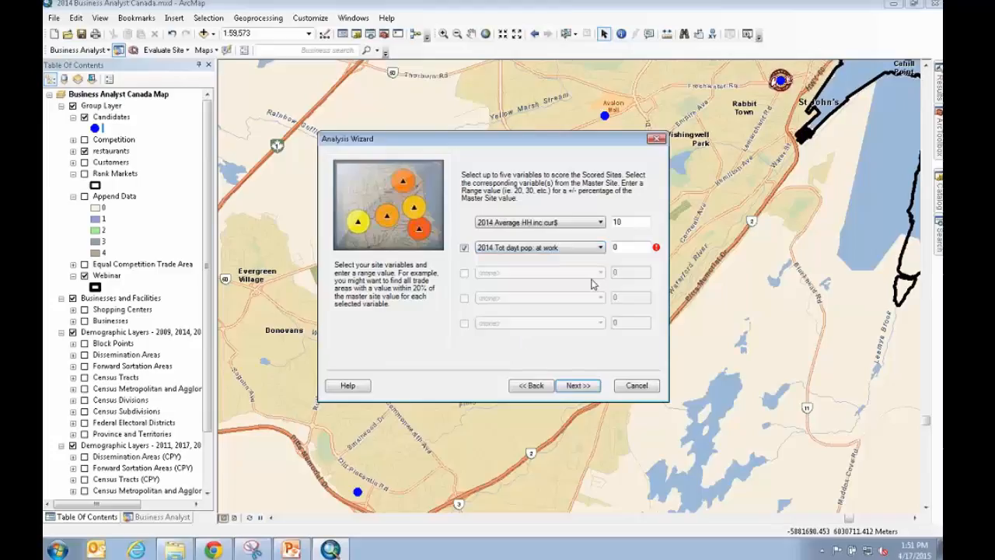
text(10)
Step: Add 2014 Tot$: Food purch fr resto as the third variable with a range of 10 and run the analysis as Rank Similar Sites
click(464, 273)
click(502, 273)
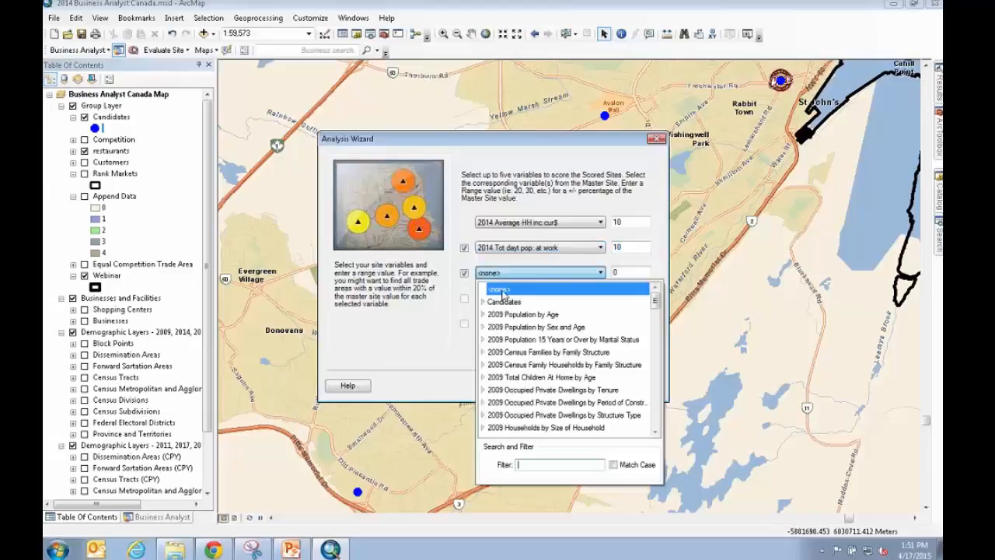
click(534, 464)
text(food)
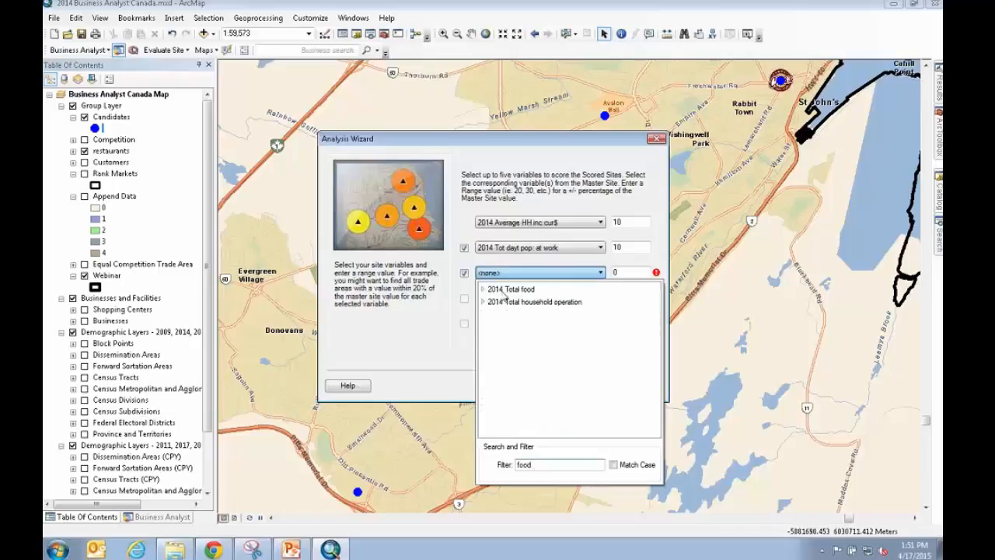
click(483, 289)
click(527, 389)
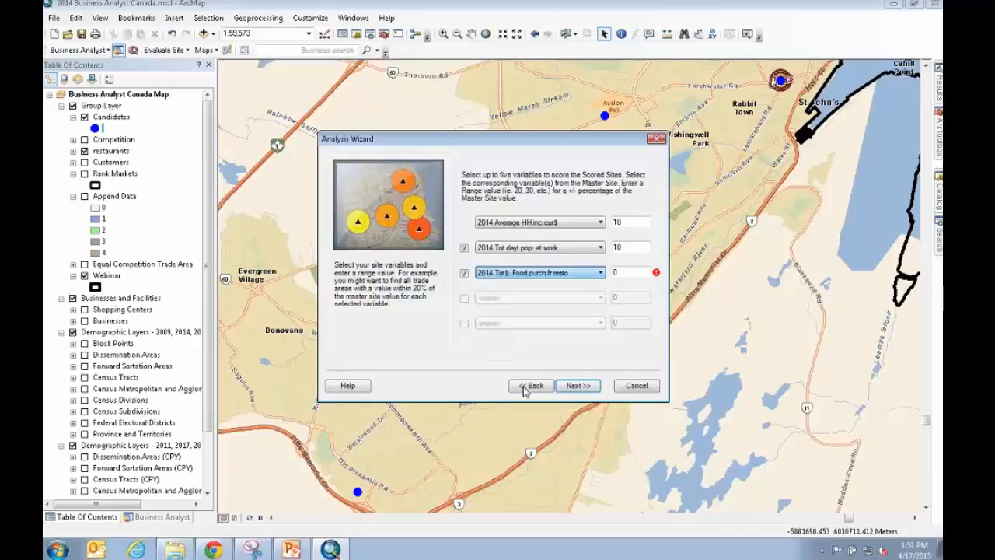
drag(621, 273, 603, 276)
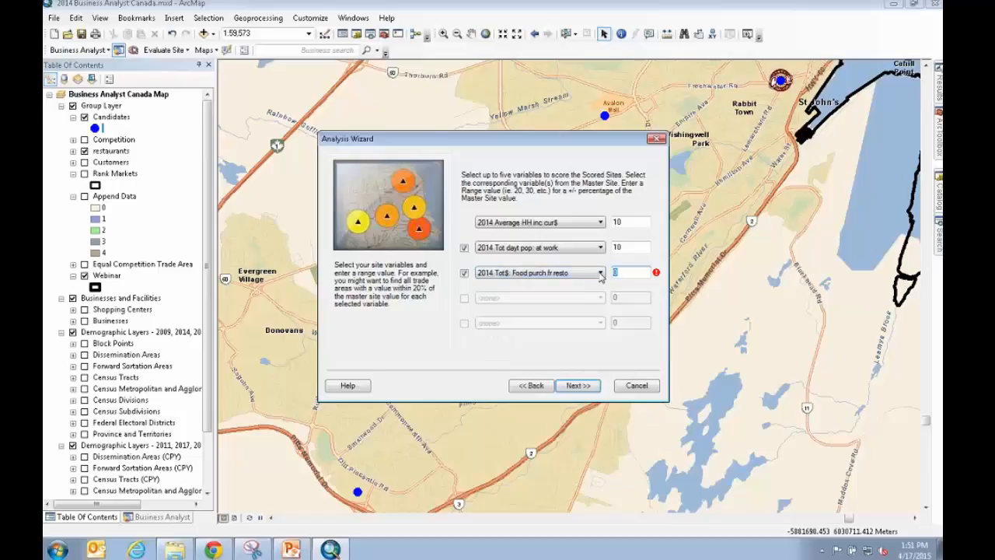
text(10)
click(589, 389)
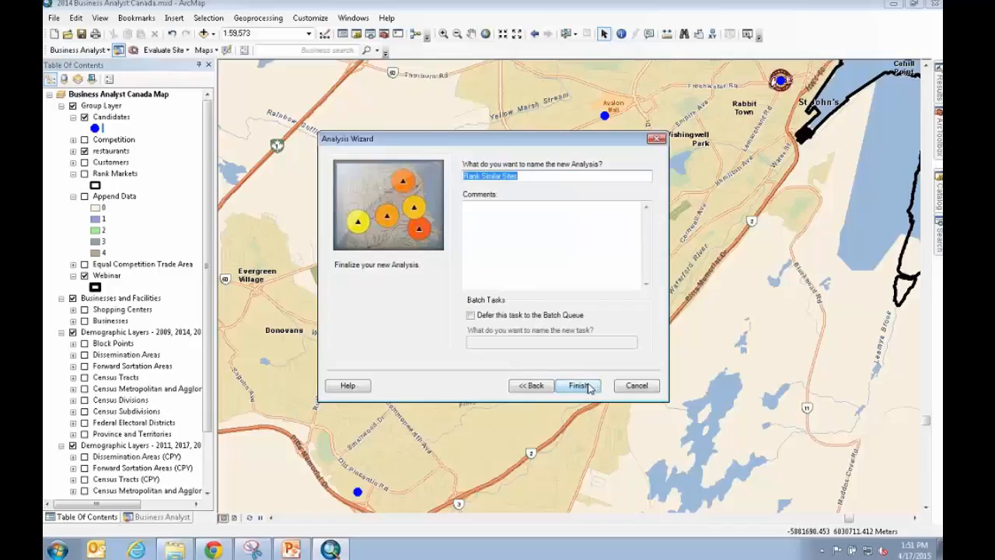
click(578, 386)
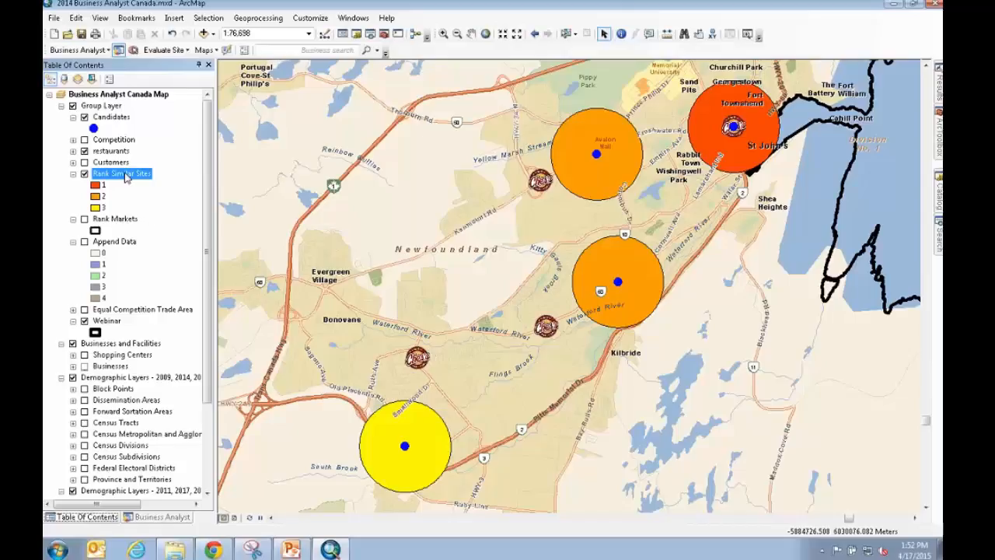
Step: Examine the Rank Field in the Rank Similar Sites attribute table, highlighting the Avalon Mall and The Village Shopping Centre records on the map
right_click(126, 178)
click(153, 209)
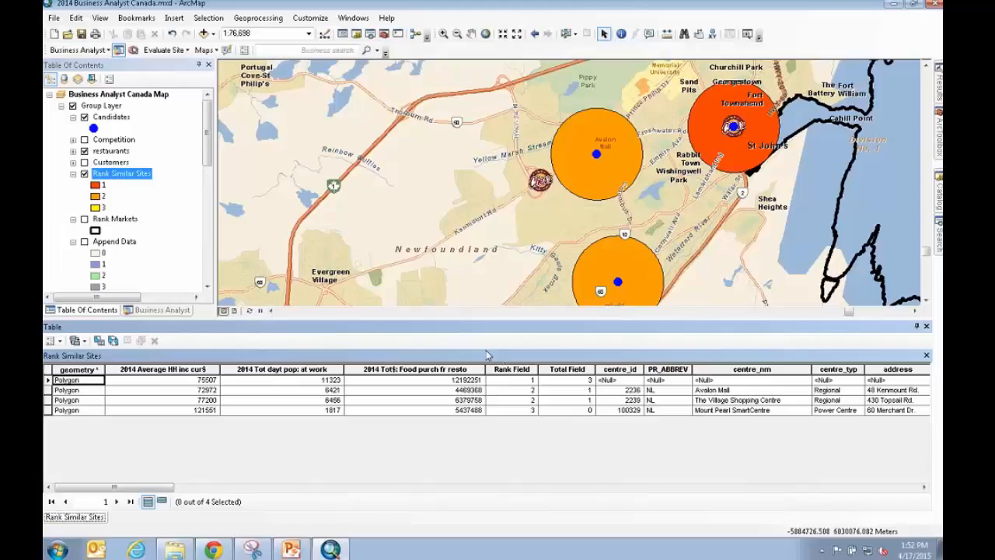
click(519, 370)
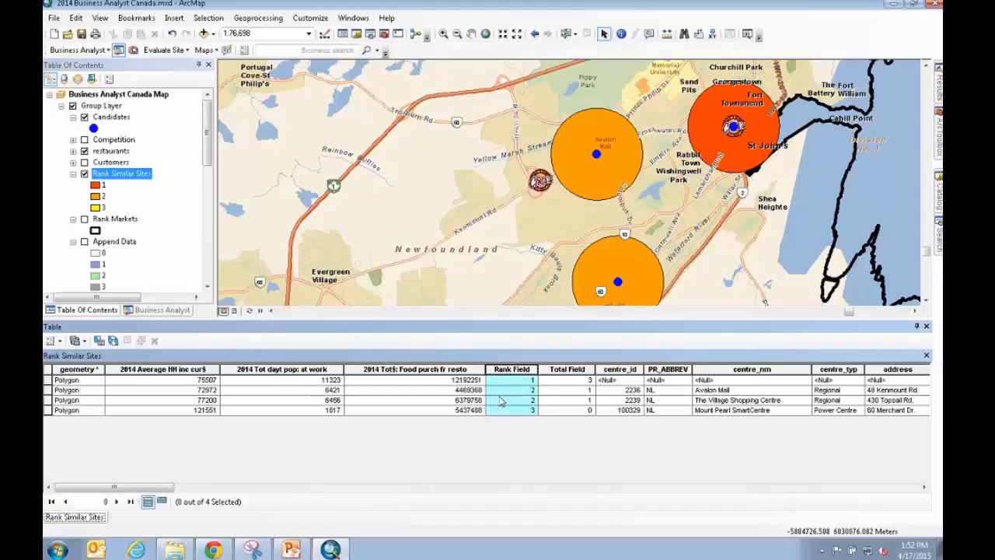
click(48, 390)
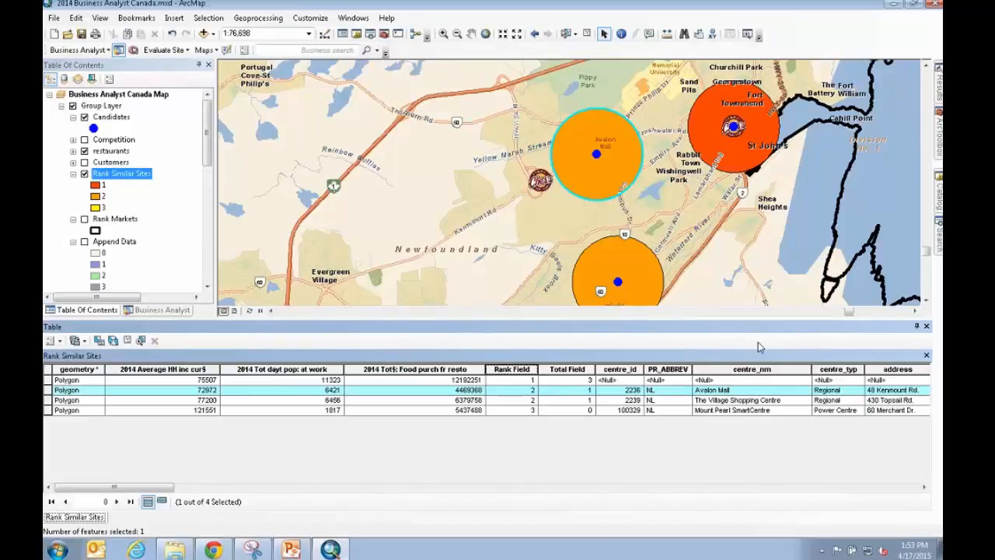
click(48, 400)
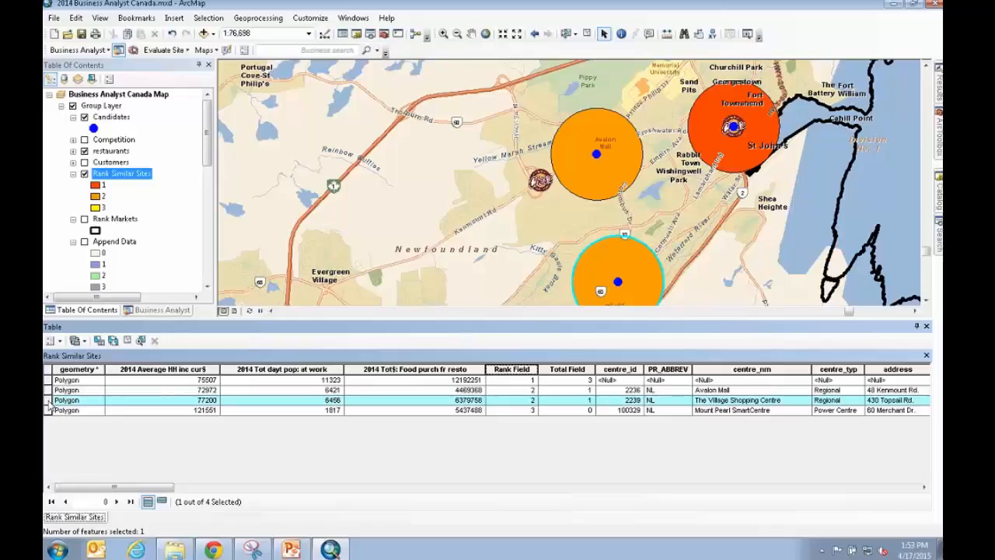
click(926, 329)
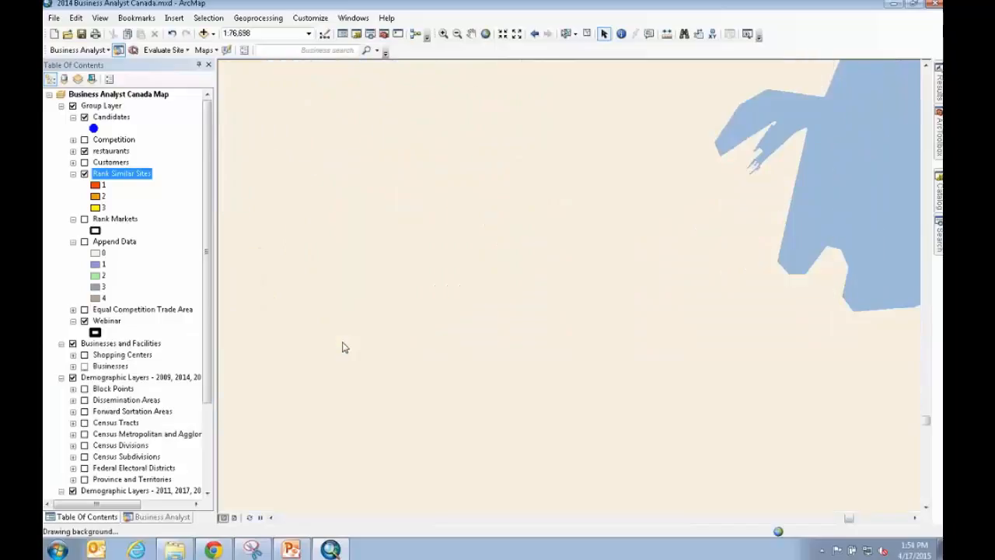